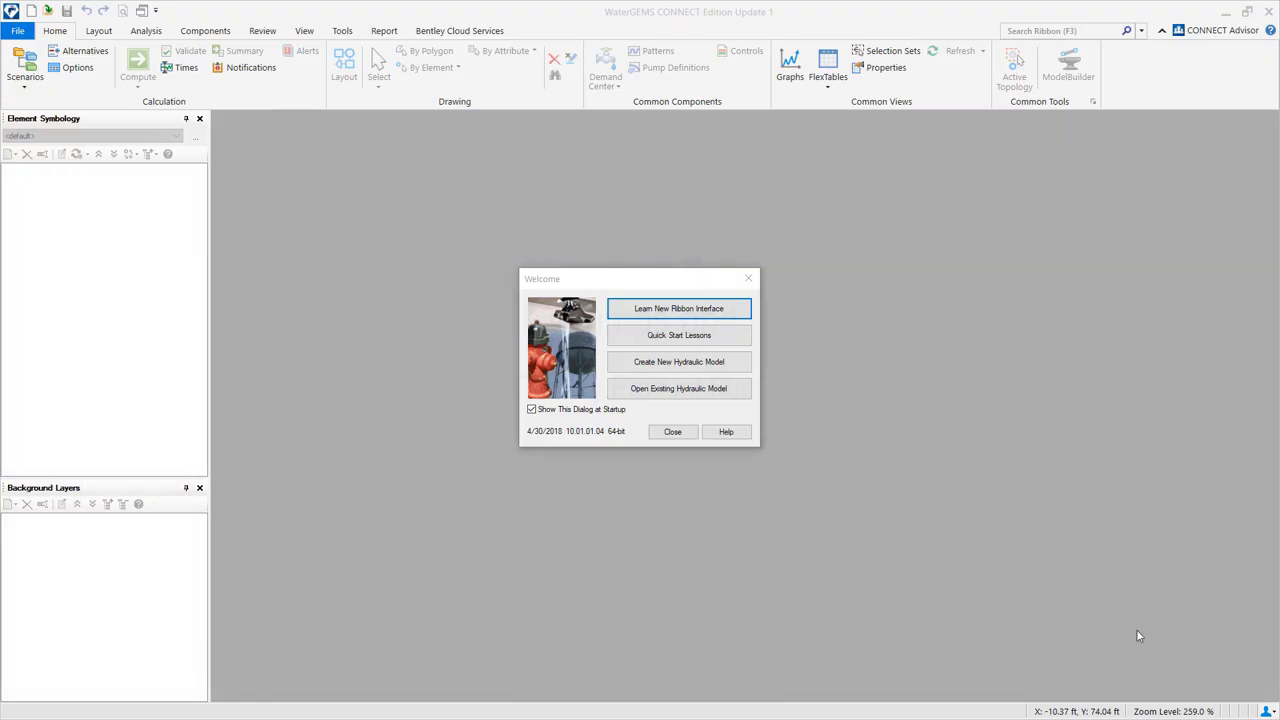
Open PipesAndJunctions.wtg from the Starter dataset folder as an existing hydraulic model
{"action": "left_click", "coordinate": [681, 393]}
{"action": "left_click", "coordinate": [700, 543]}
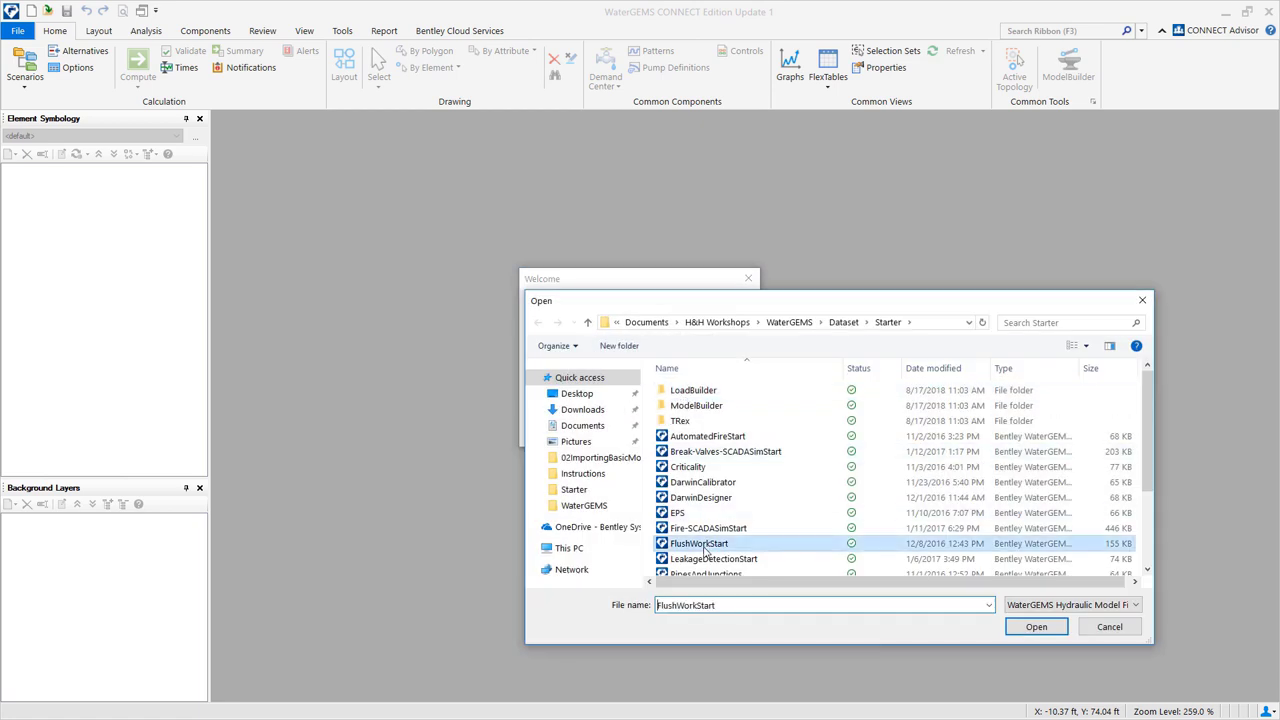
{"action": "scroll", "coordinate": [707, 540], "scroll_direction": "down", "scroll_amount": 1}
{"action": "left_click", "coordinate": [707, 538]}
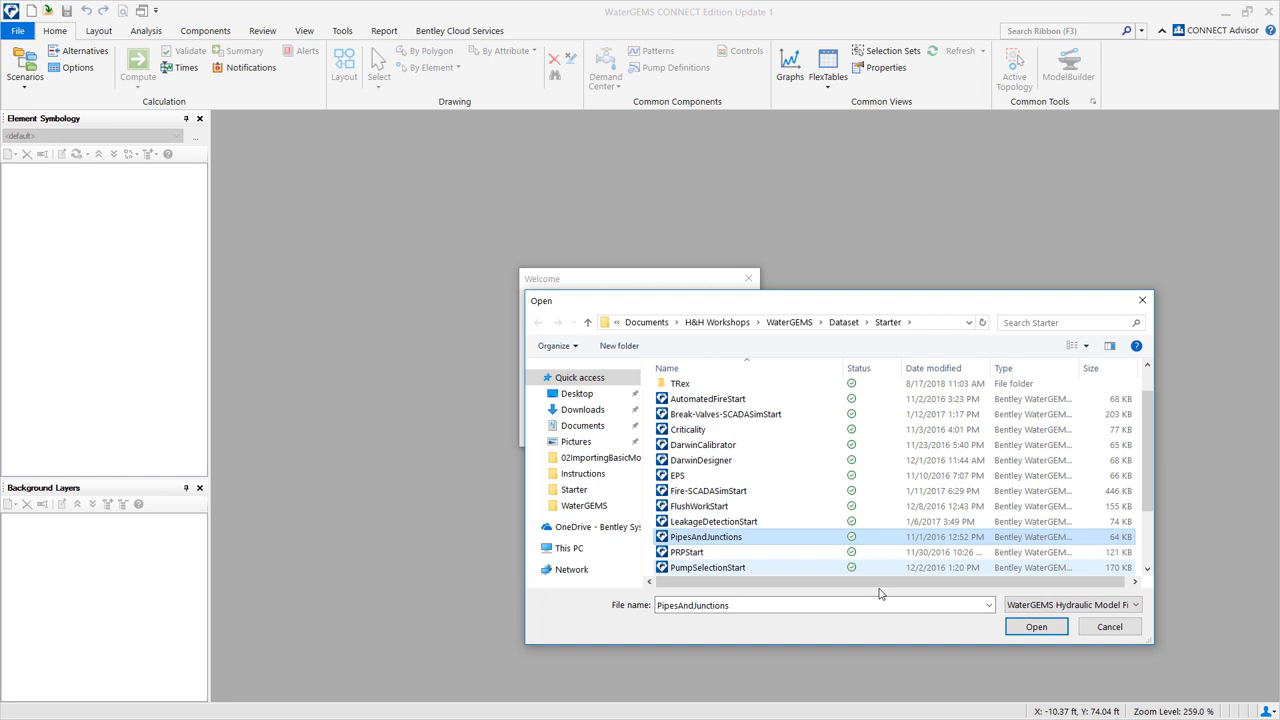
{"action": "left_click", "coordinate": [1035, 628]}
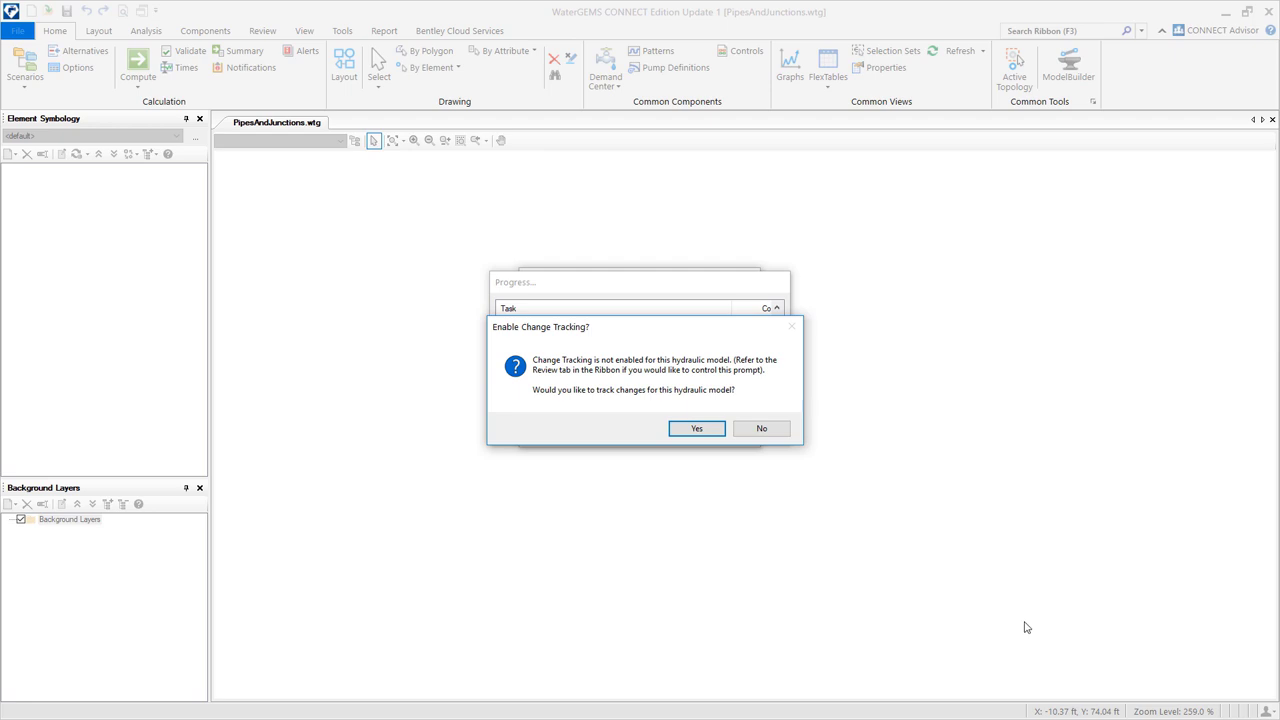
Enable change tracking, then save the model as PumpsAndTanks.wtg
{"action": "left_click", "coordinate": [694, 429]}
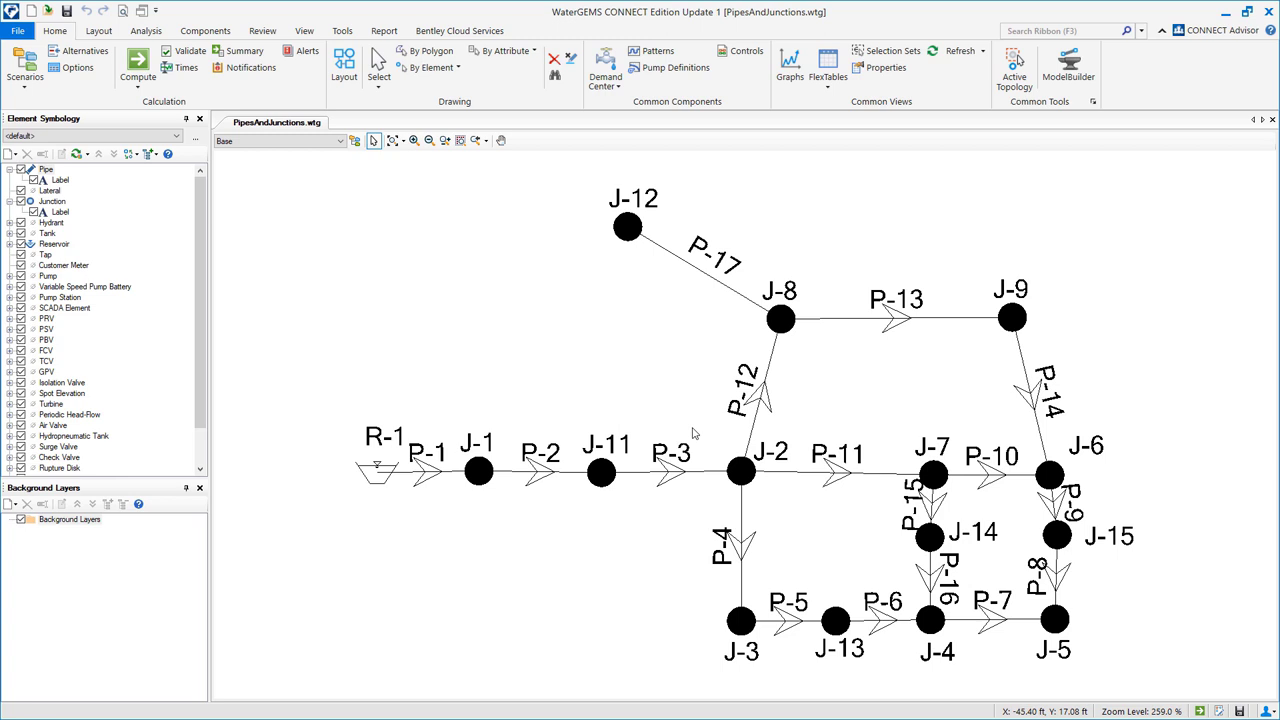
{"action": "left_click", "coordinate": [18, 31]}
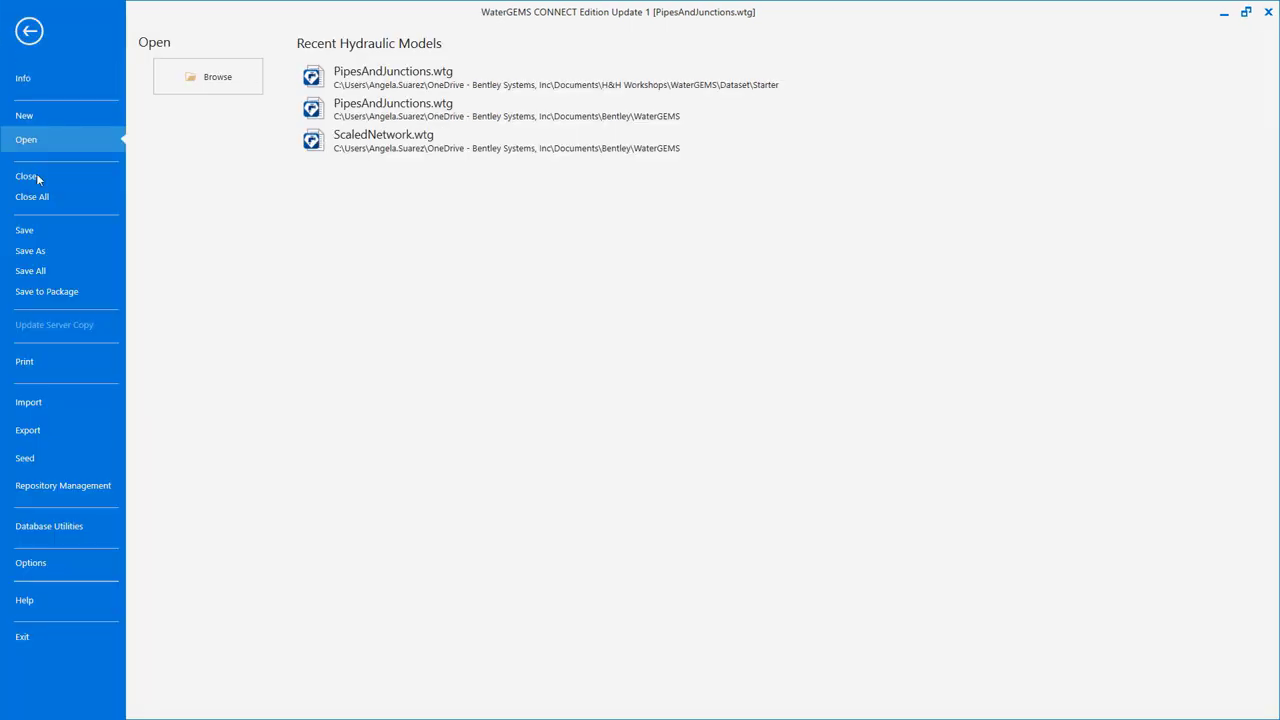
{"action": "left_click", "coordinate": [45, 251]}
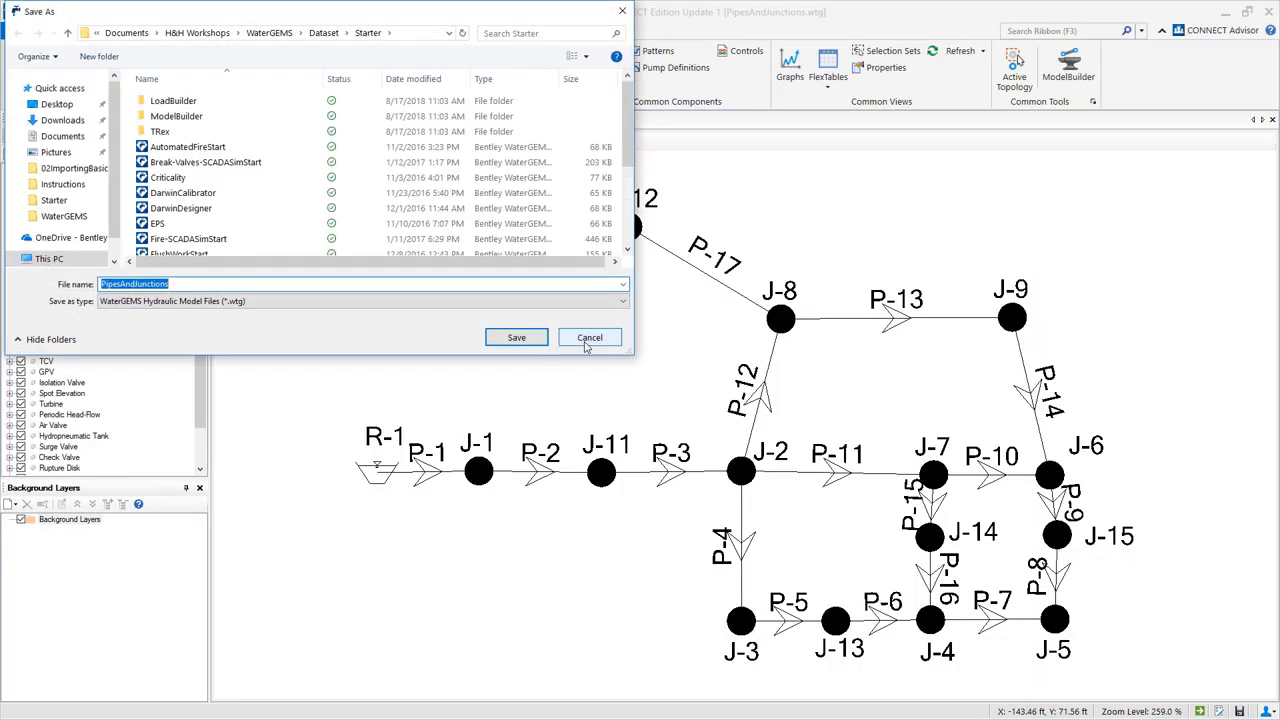
{"action": "type", "text": "PumpsAndTanks"}
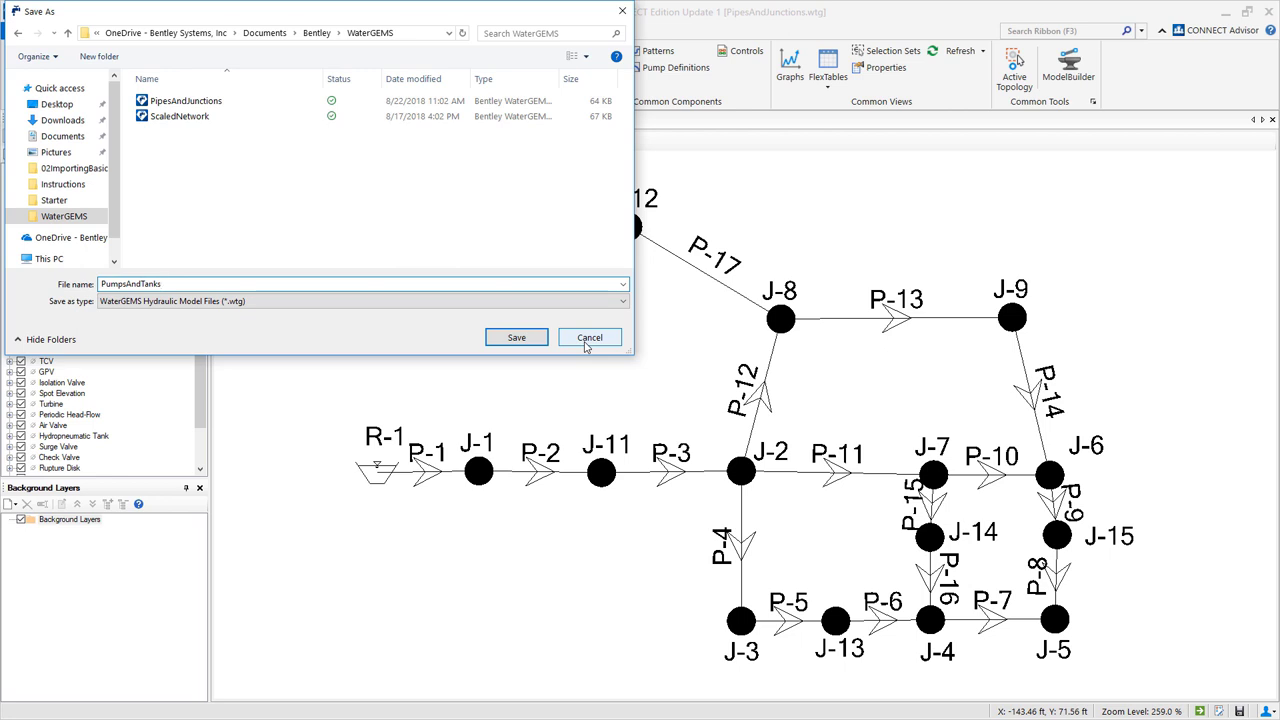
{"action": "left_click", "coordinate": [516, 338]}
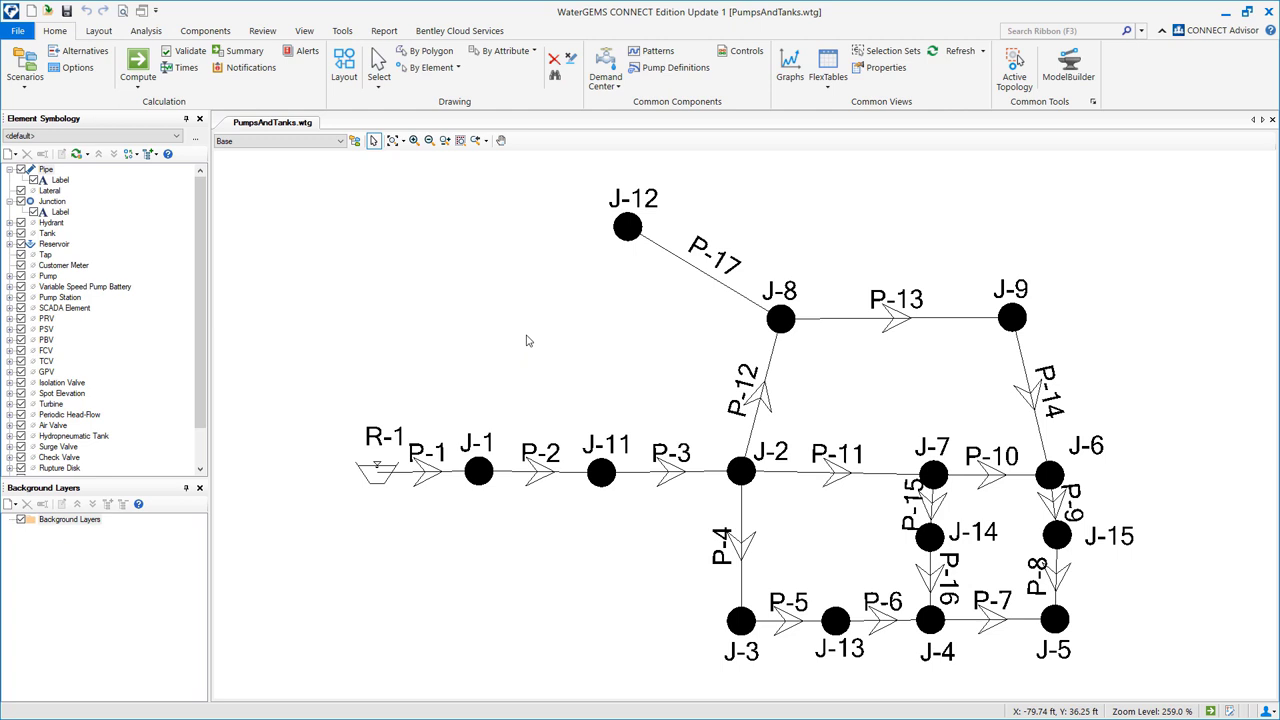
Select junctions J-11, J-12, J-13, J-14 and J-15 in the network
{"action": "left_click", "coordinate": [597, 473]}
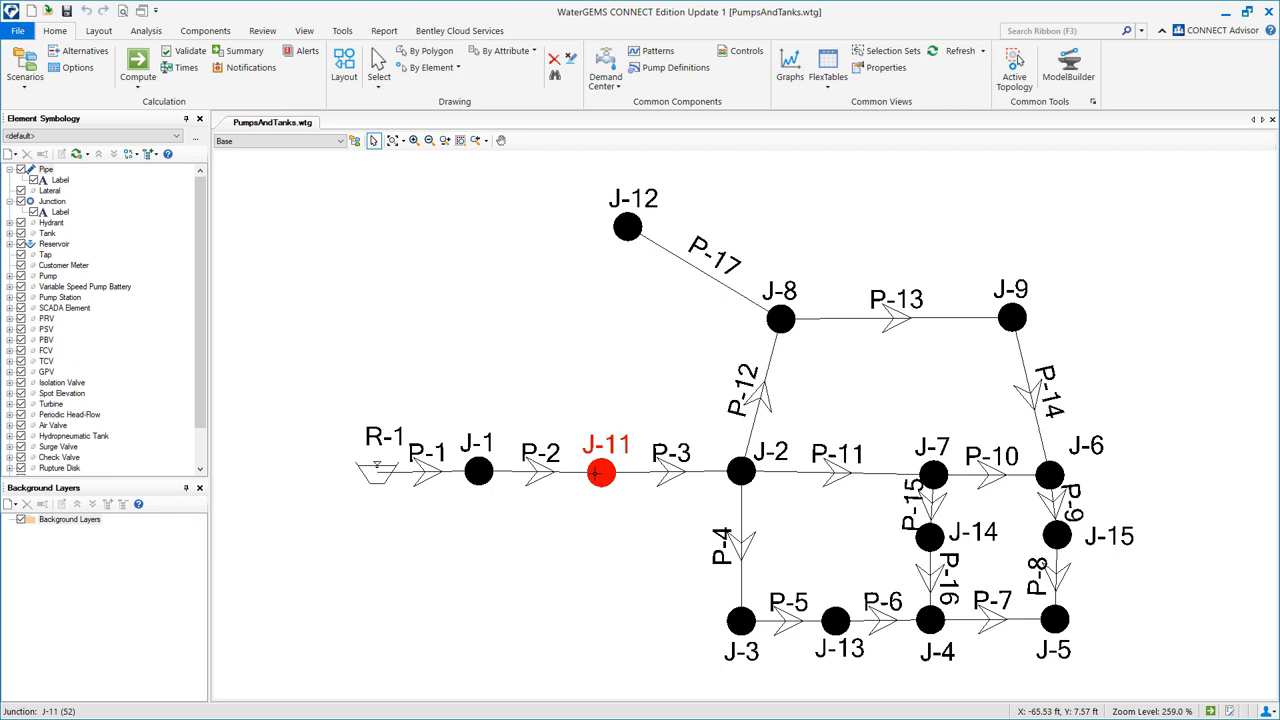
{"action": "left_click", "coordinate": [630, 230]}
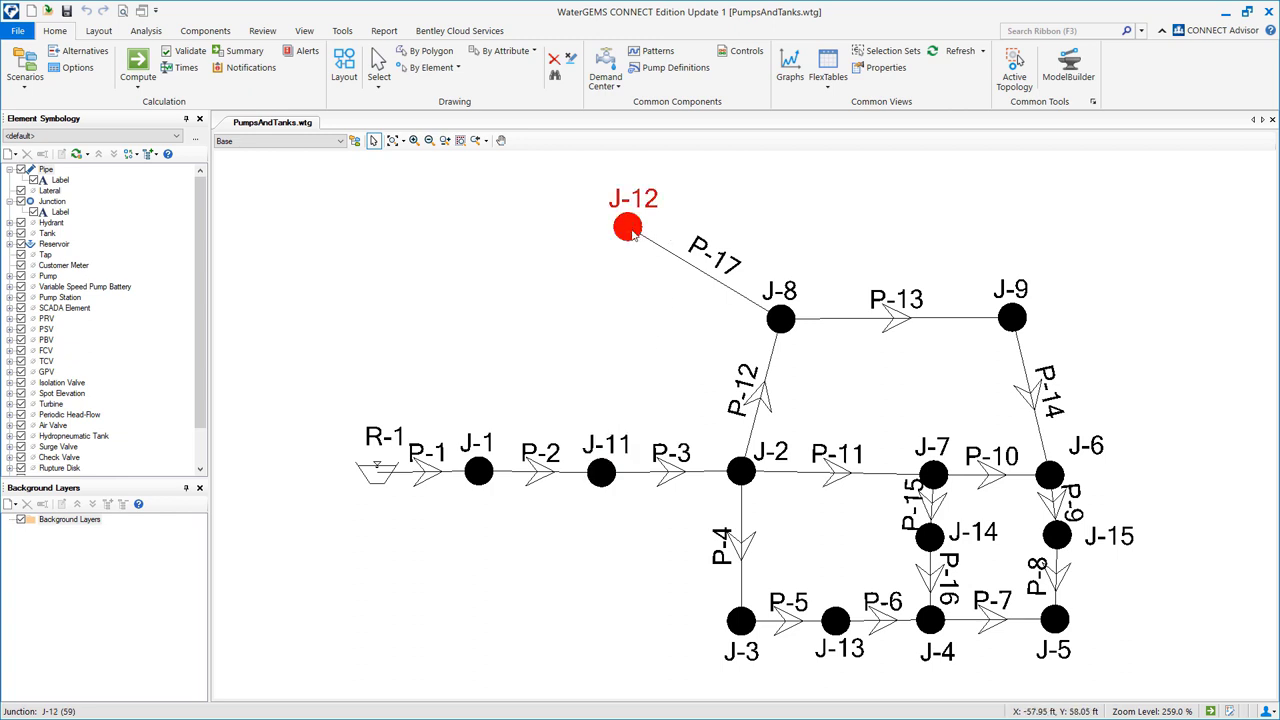
{"action": "left_click", "coordinate": [836, 621]}
{"action": "left_click", "coordinate": [930, 538]}
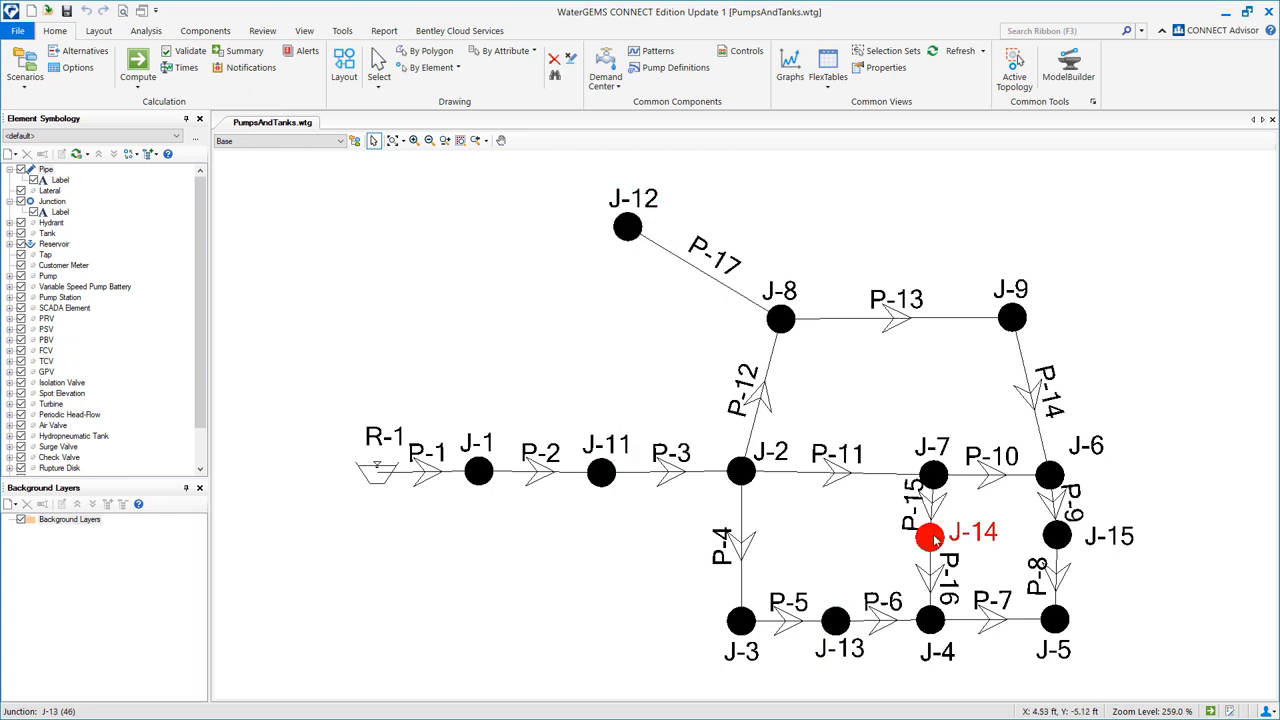
{"action": "left_click", "coordinate": [1060, 538]}
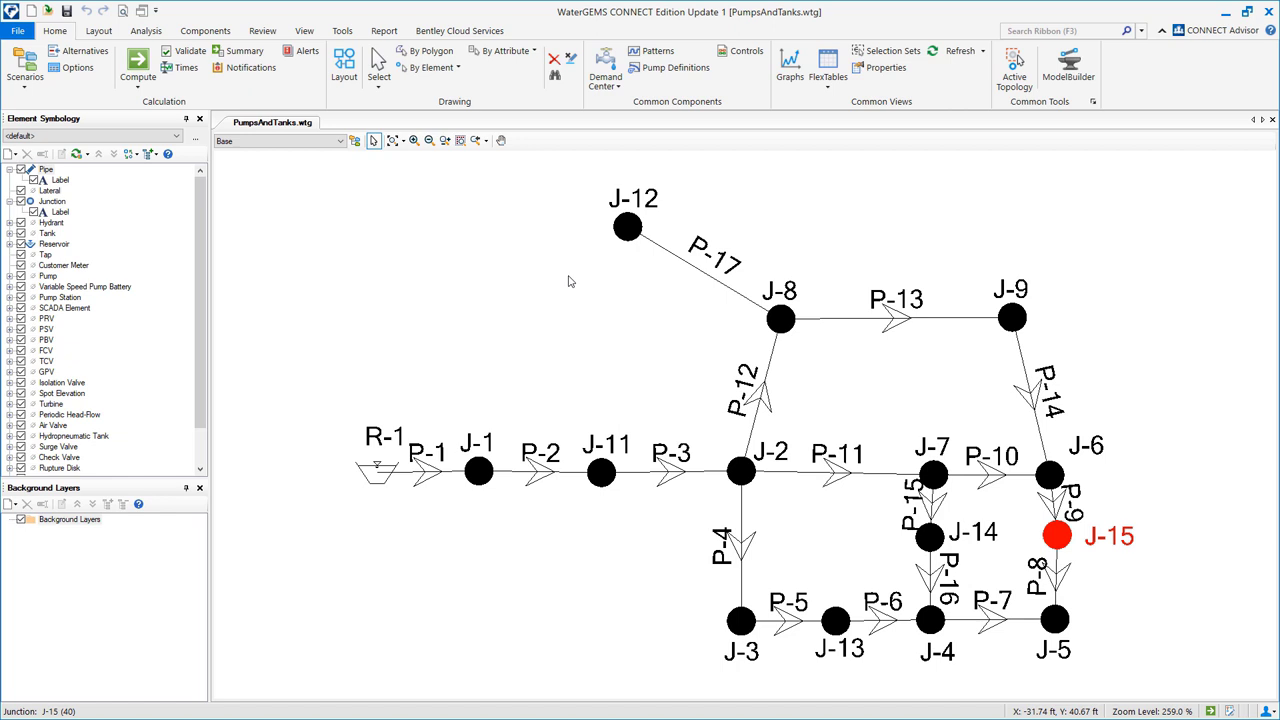
Morph junction J-11 into pump PMP-1 with the Pump layout tool
{"action": "left_click", "coordinate": [97, 32]}
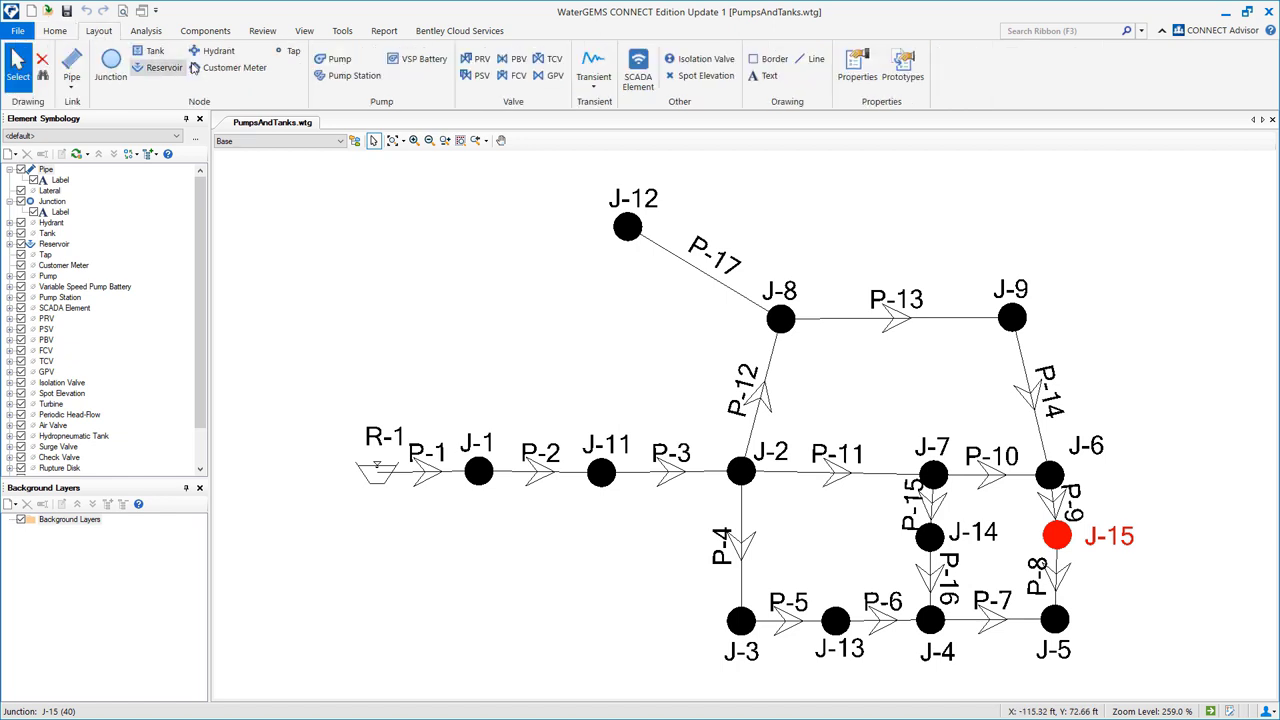
{"action": "left_click", "coordinate": [336, 62]}
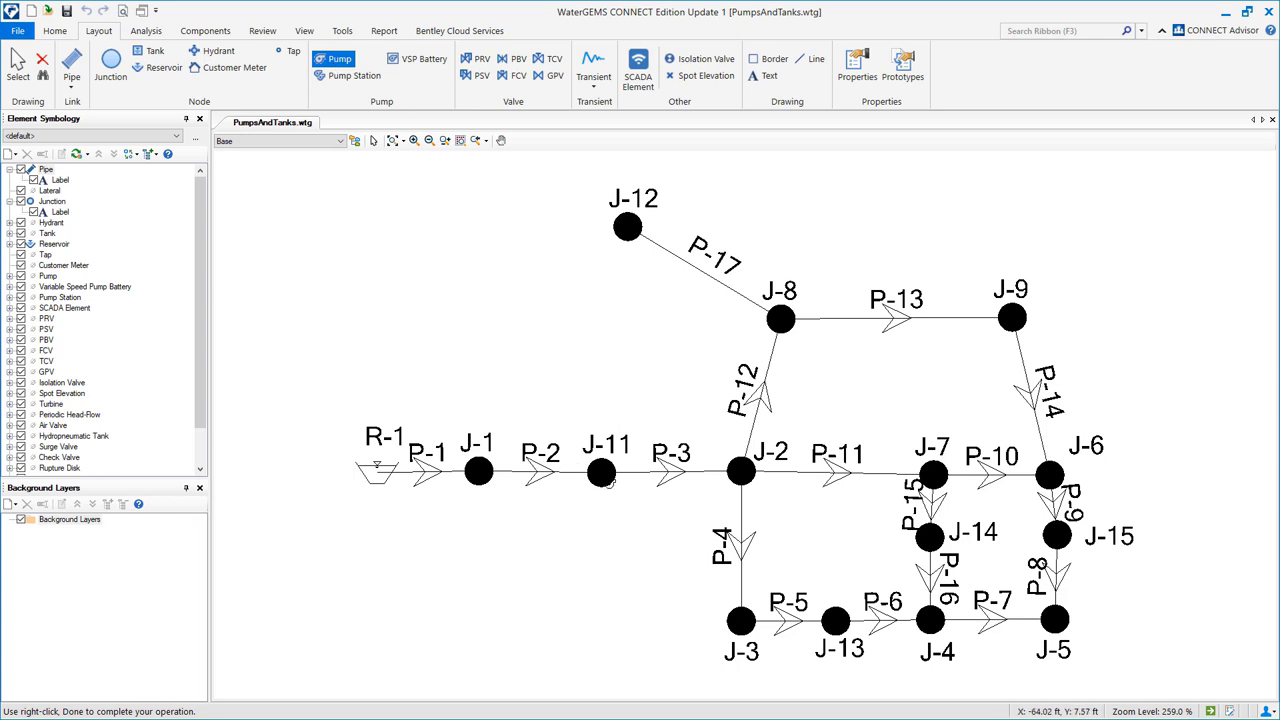
{"action": "left_click", "coordinate": [604, 479]}
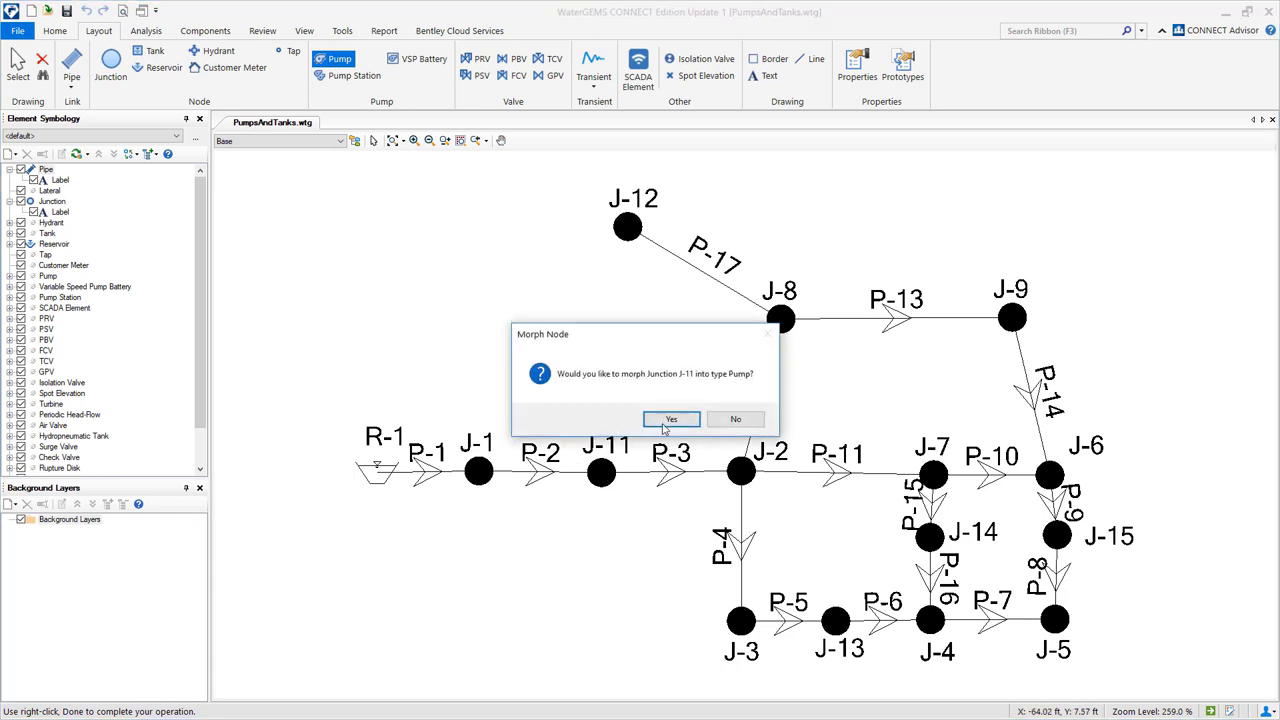
{"action": "left_click", "coordinate": [667, 422]}
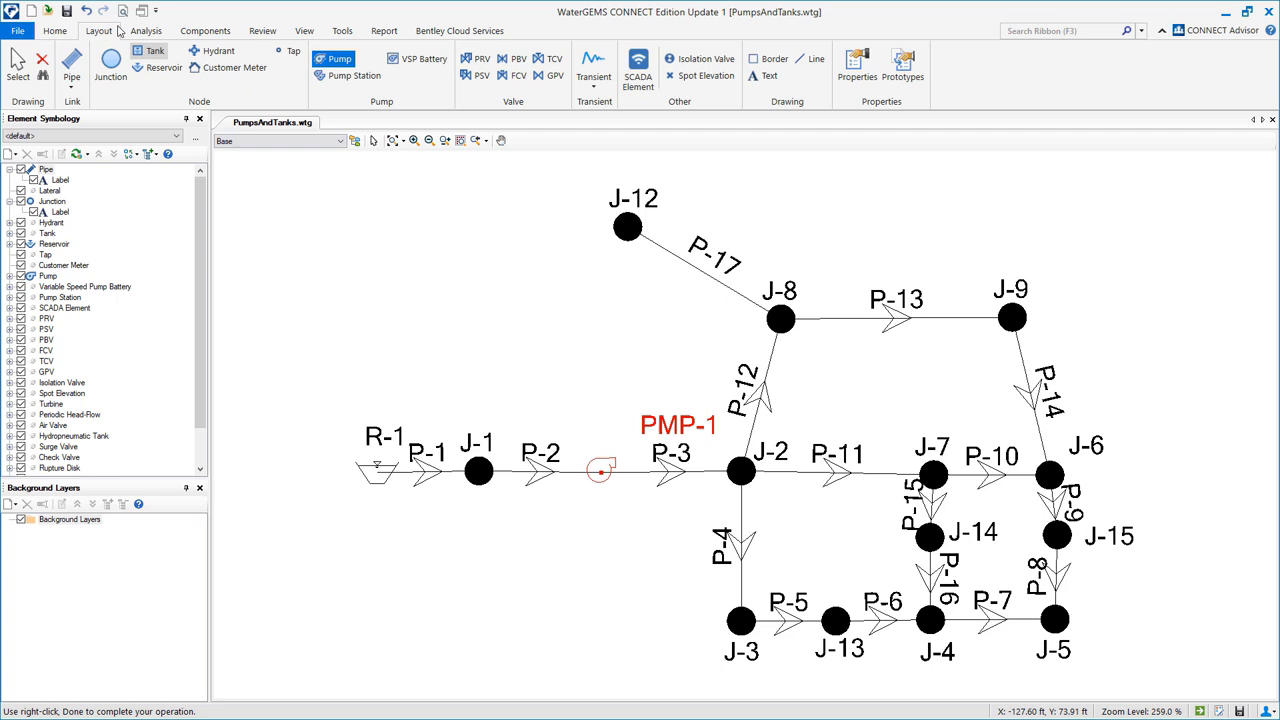
Morph junction J-12 into tank T-1 with the Tank layout tool
{"action": "left_click", "coordinate": [153, 52]}
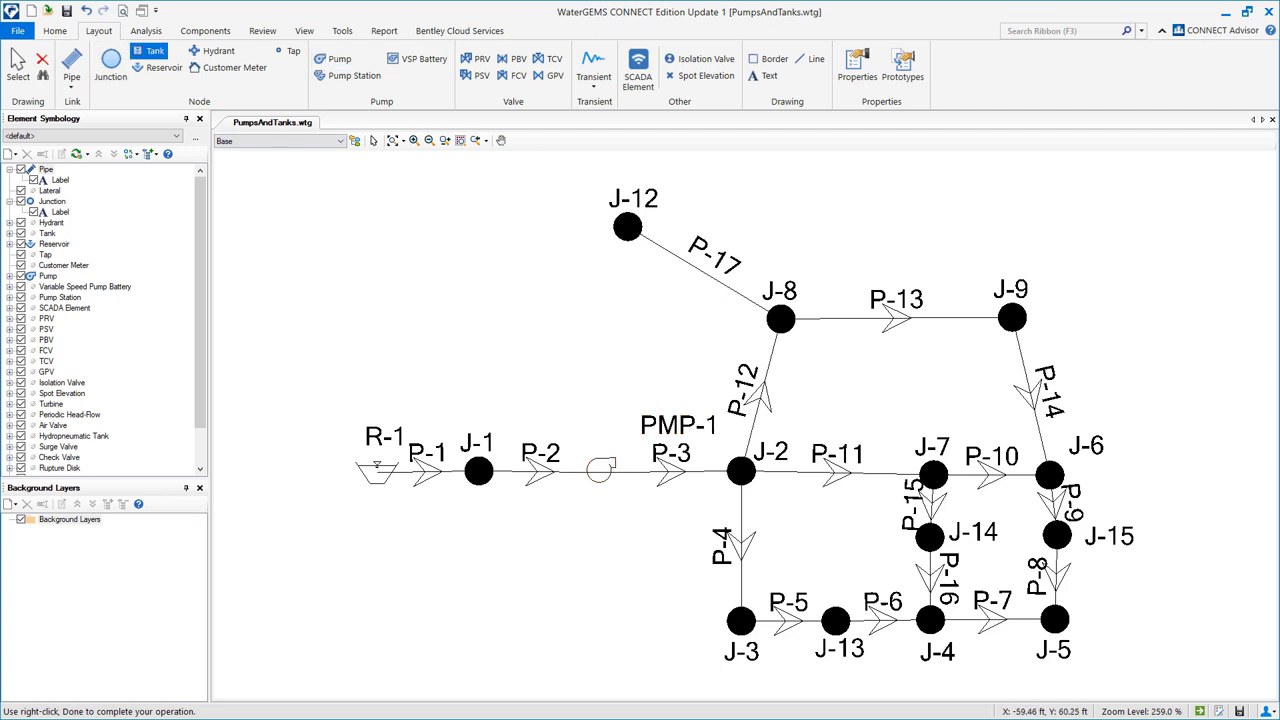
{"action": "left_click", "coordinate": [632, 233]}
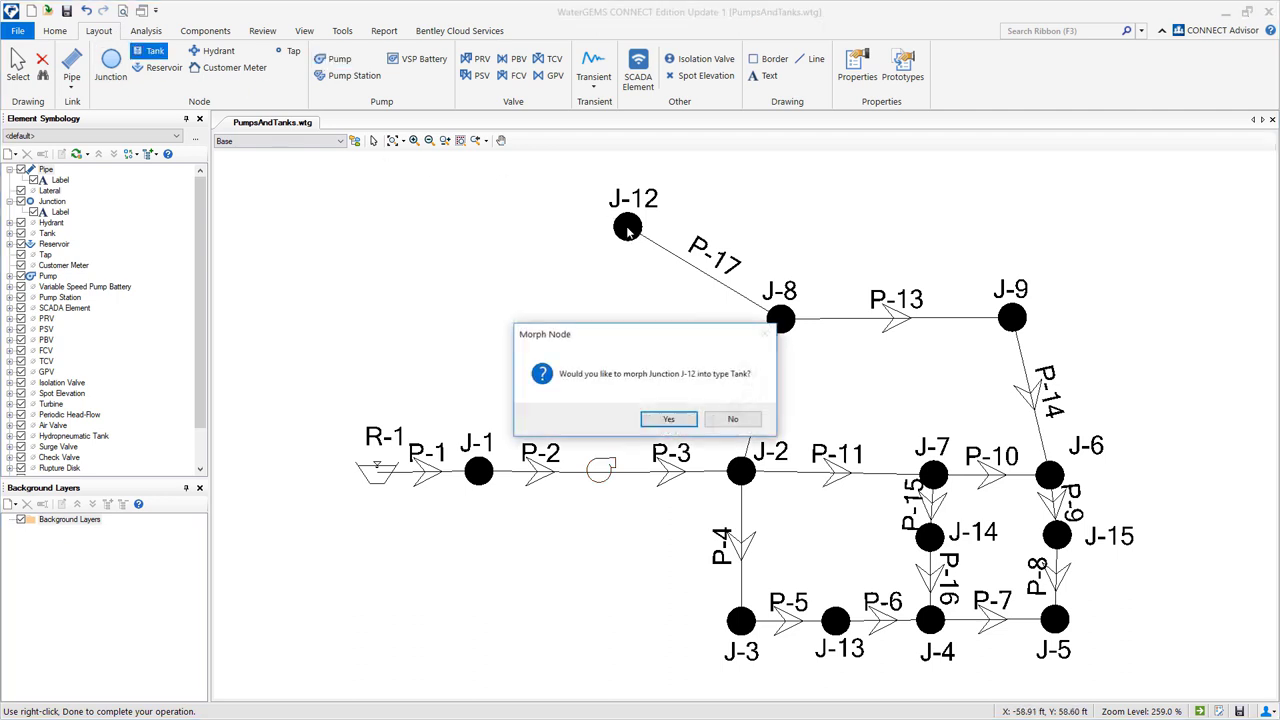
{"action": "left_click", "coordinate": [666, 422]}
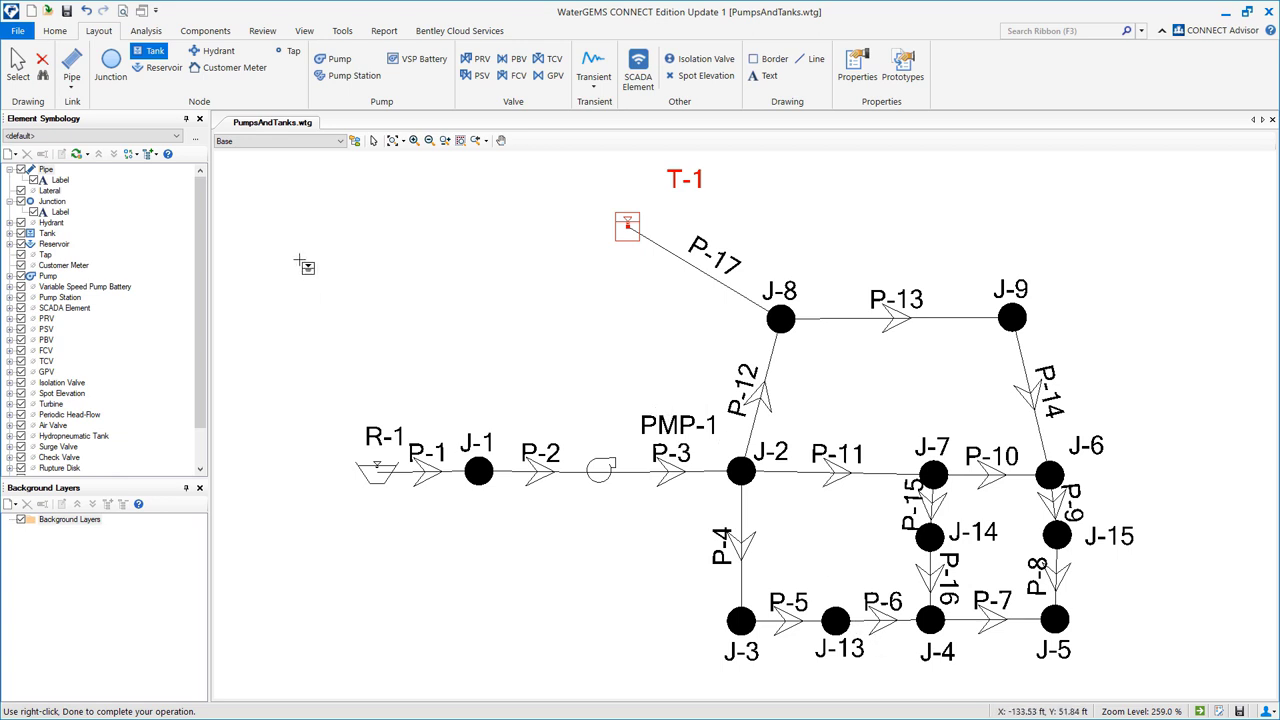
Batch-morph junctions J-13, J-14 and J-15 into PRVs in one operation
{"action": "key", "text": "Escape"}
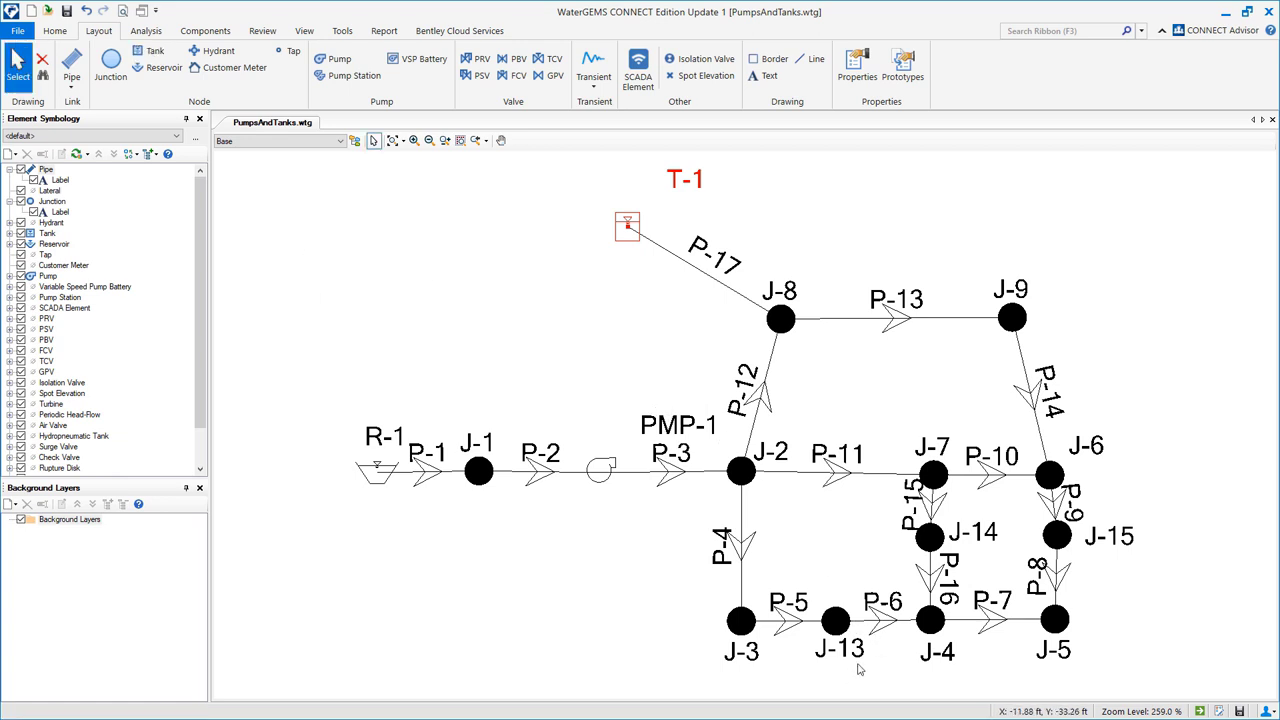
{"action": "left_click", "coordinate": [840, 626]}
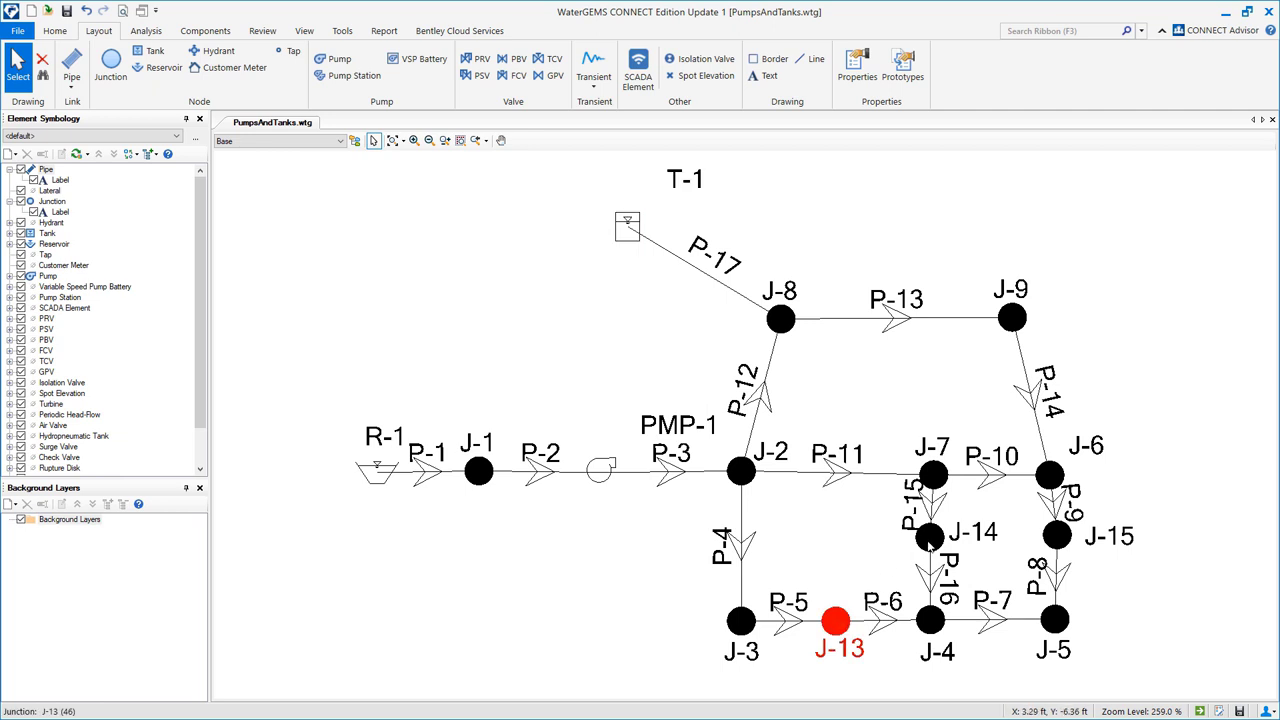
{"action": "left_click", "coordinate": [929, 545], "text": "ctrl"}
{"action": "left_click", "coordinate": [1058, 538], "text": "ctrl"}
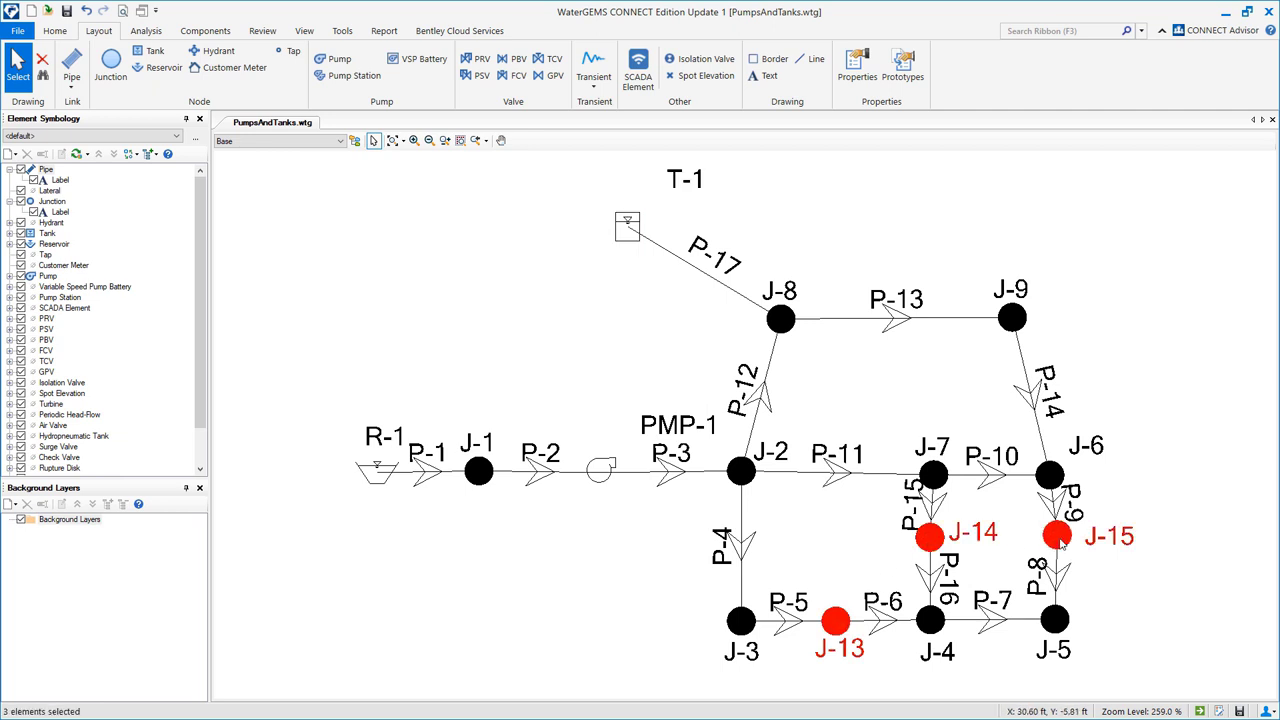
{"action": "left_click", "coordinate": [343, 33]}
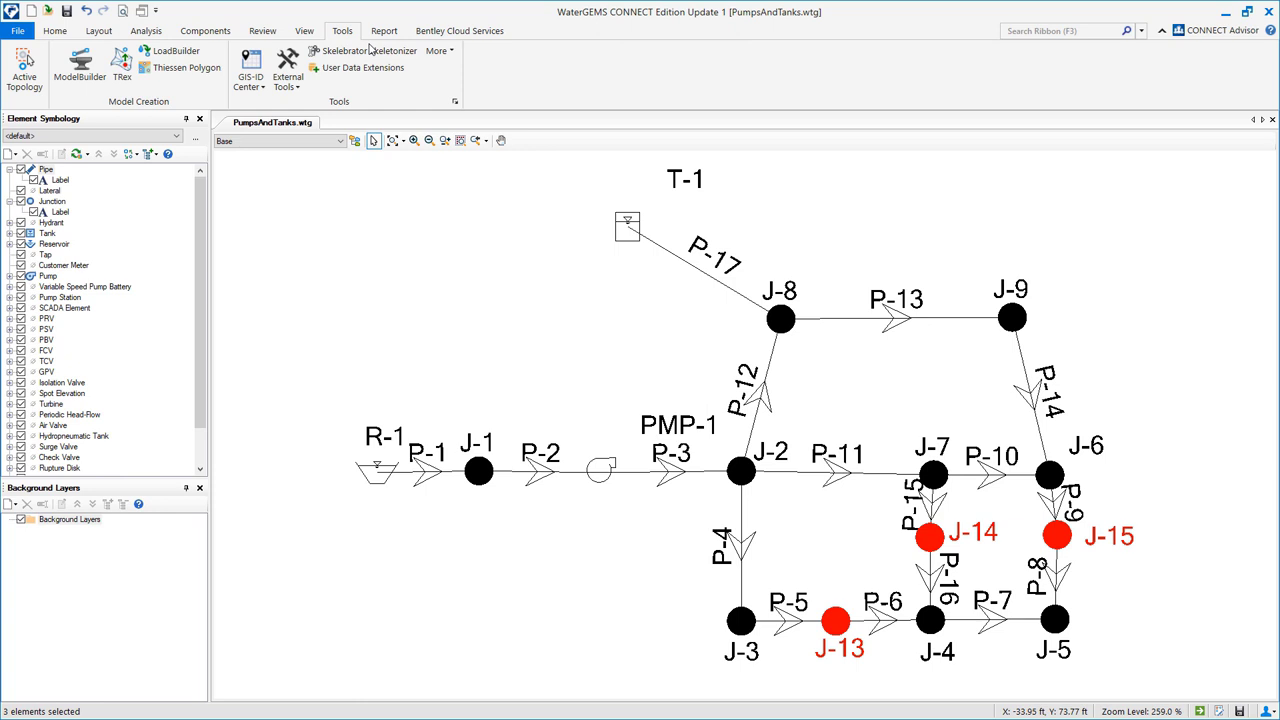
{"action": "left_click", "coordinate": [440, 51]}
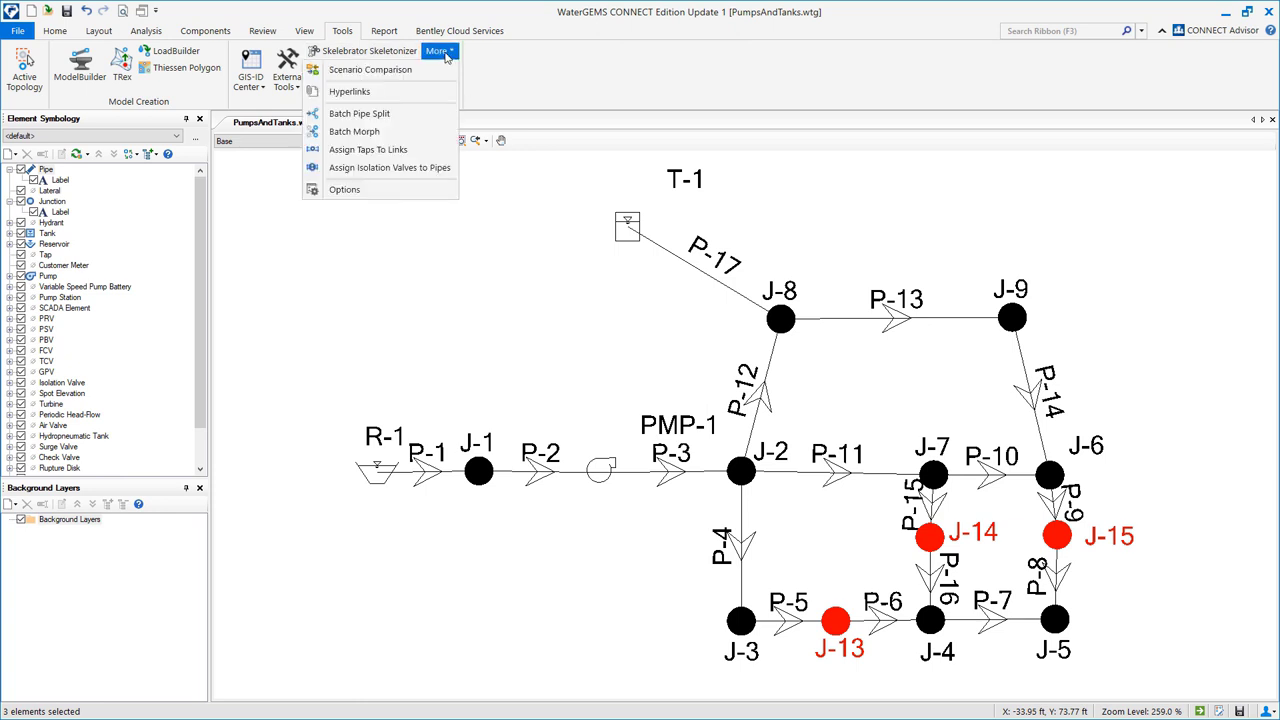
{"action": "left_click", "coordinate": [355, 132]}
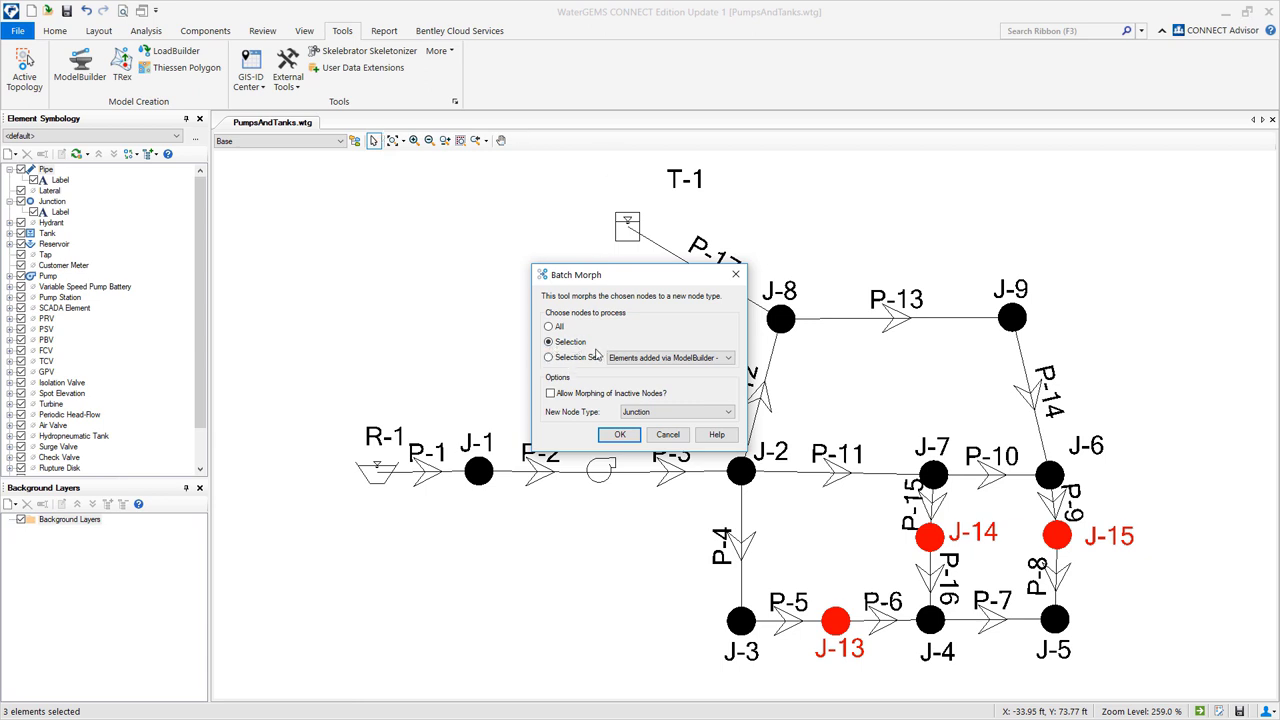
{"action": "left_click", "coordinate": [675, 413]}
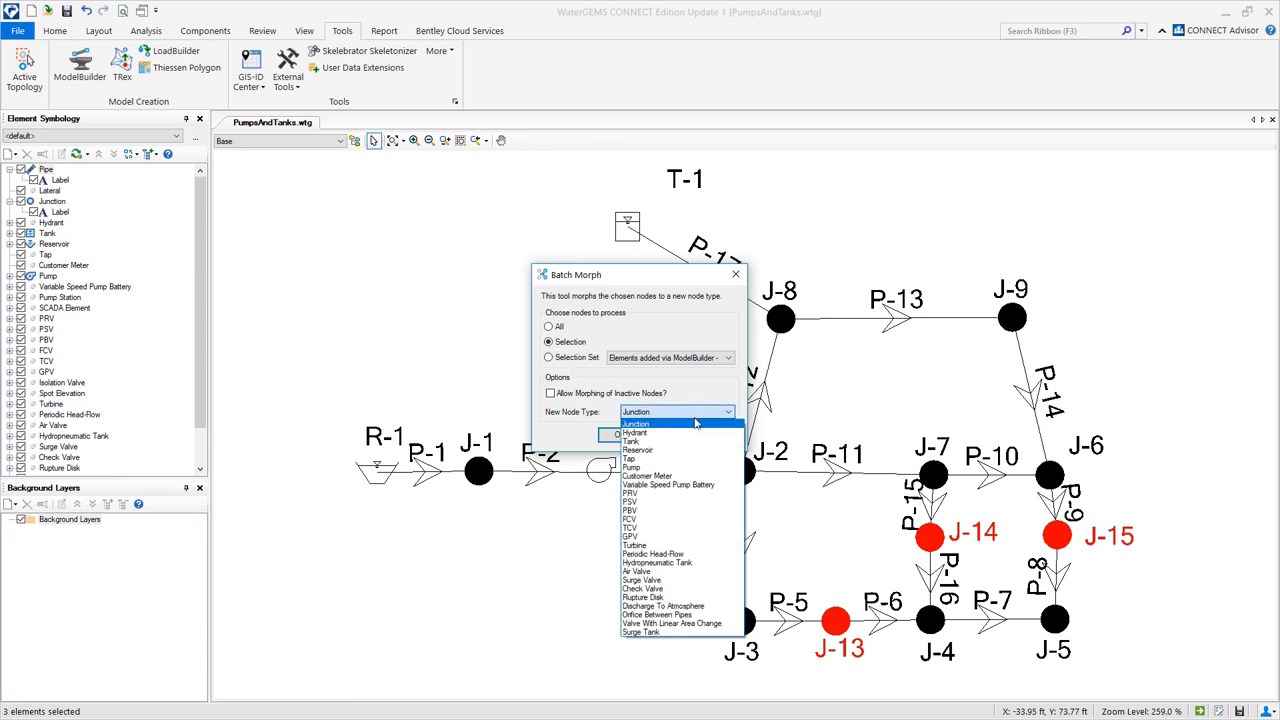
{"action": "left_click", "coordinate": [667, 494]}
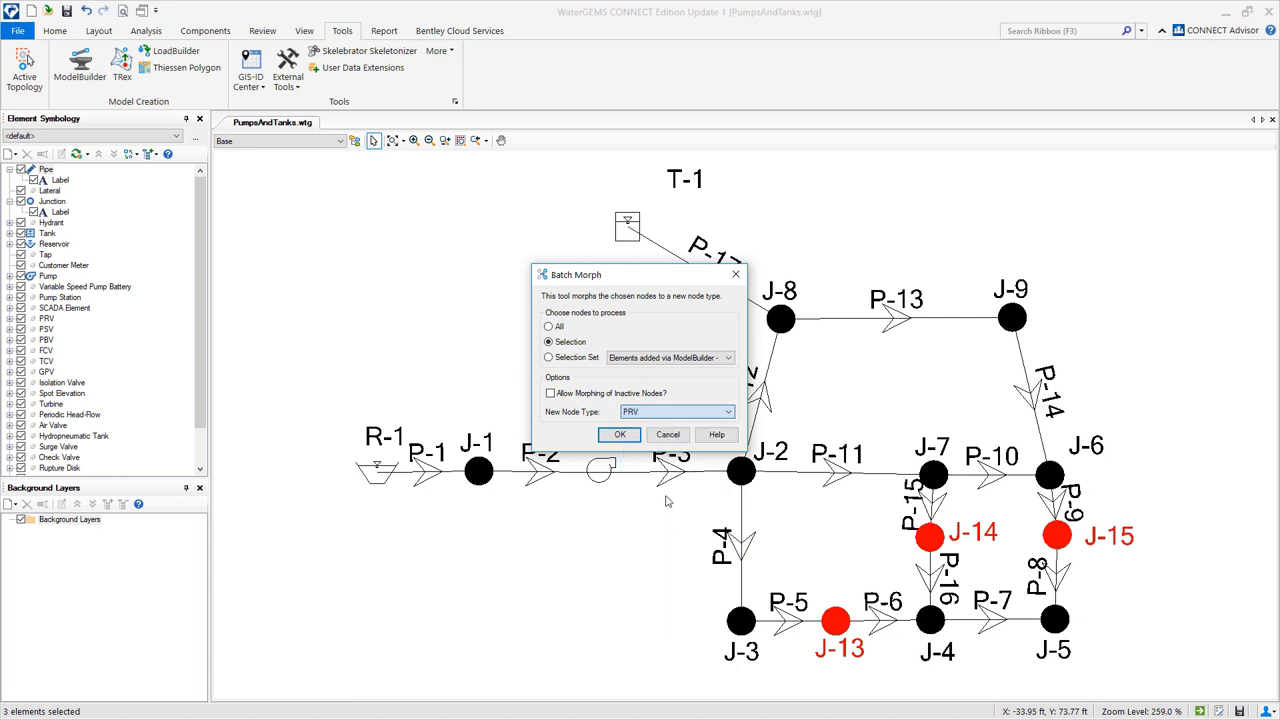
{"action": "left_click", "coordinate": [627, 440]}
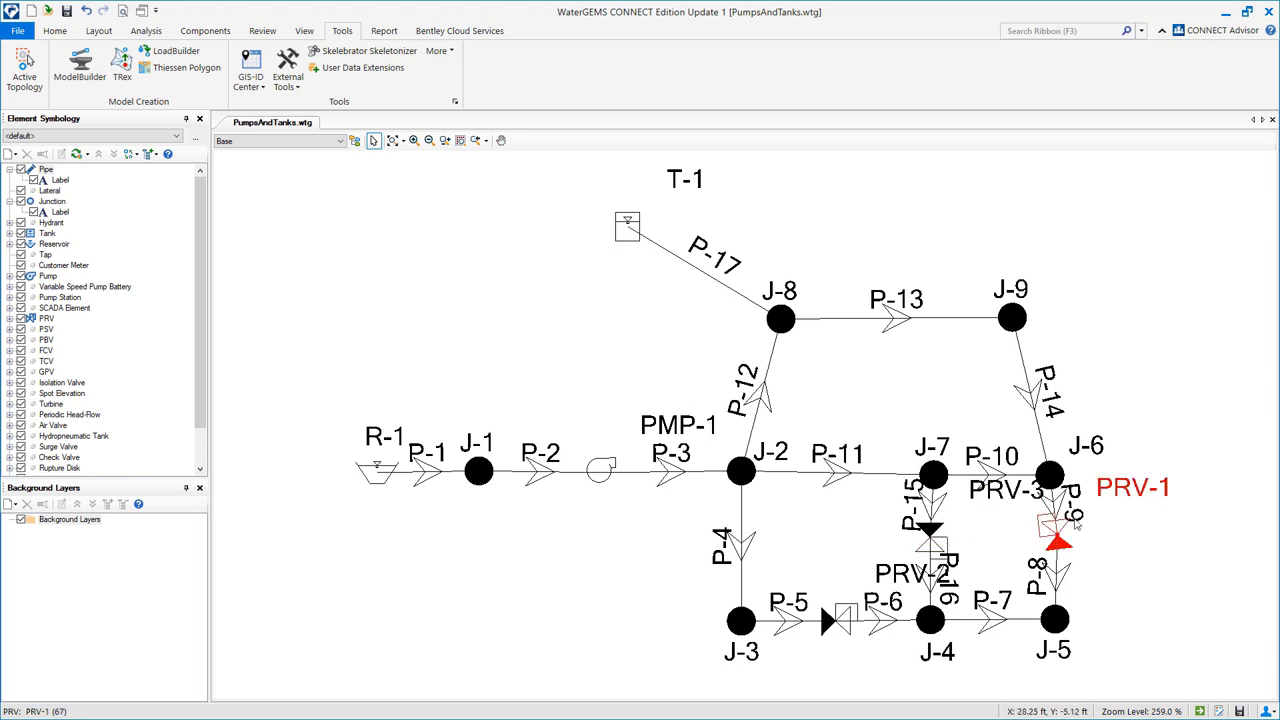
Move the PRV-1, PRV-2 and PRV-3 labels beside their valves
{"action": "left_click_drag", "start_coordinate": [905, 580], "coordinate": [855, 590]}
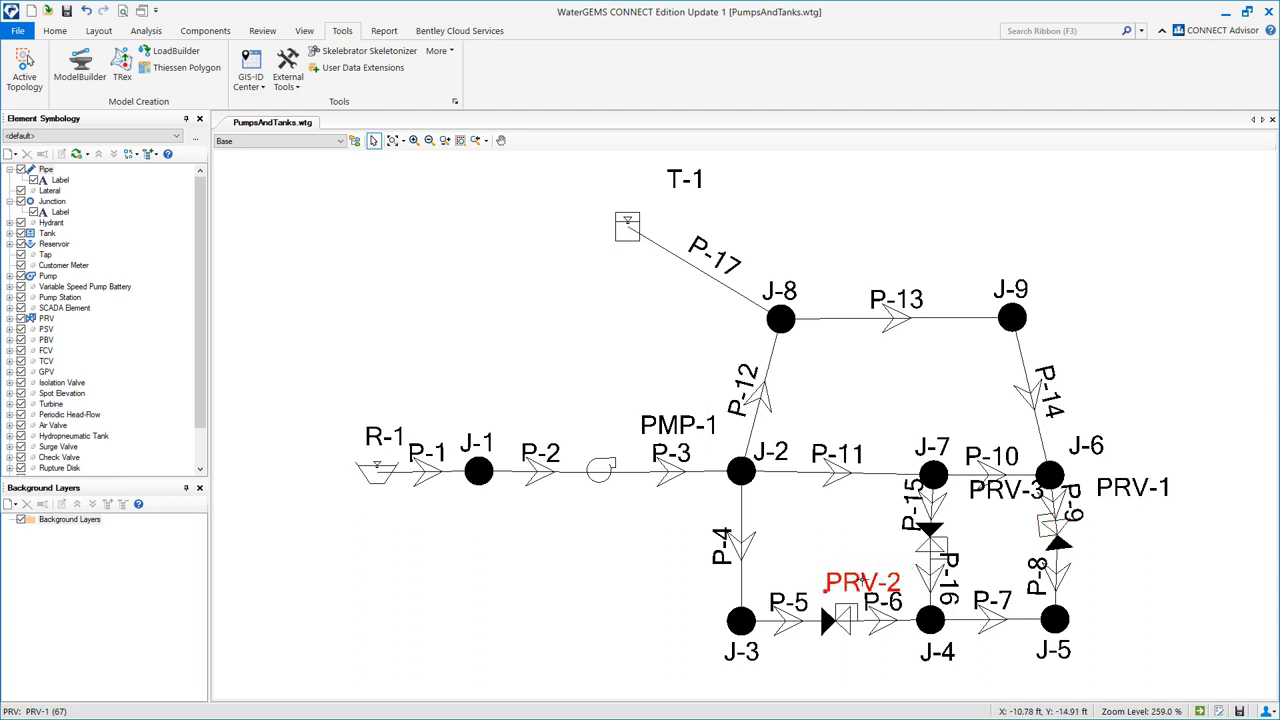
{"action": "left_click_drag", "start_coordinate": [998, 492], "coordinate": [850, 530]}
{"action": "left_click_drag", "start_coordinate": [1114, 494], "coordinate": [1112, 537]}
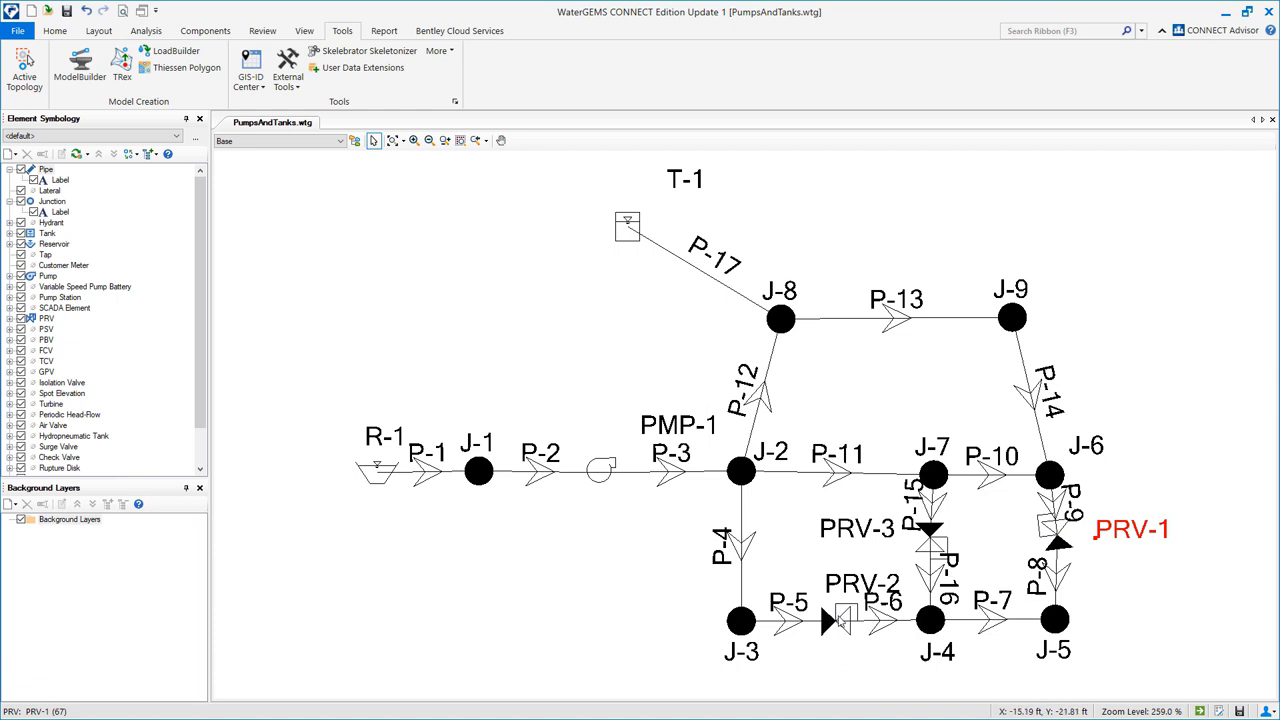
Relabel the valve between P-5 and P-6 as PRV-1 in Properties
{"action": "left_click", "coordinate": [842, 620]}
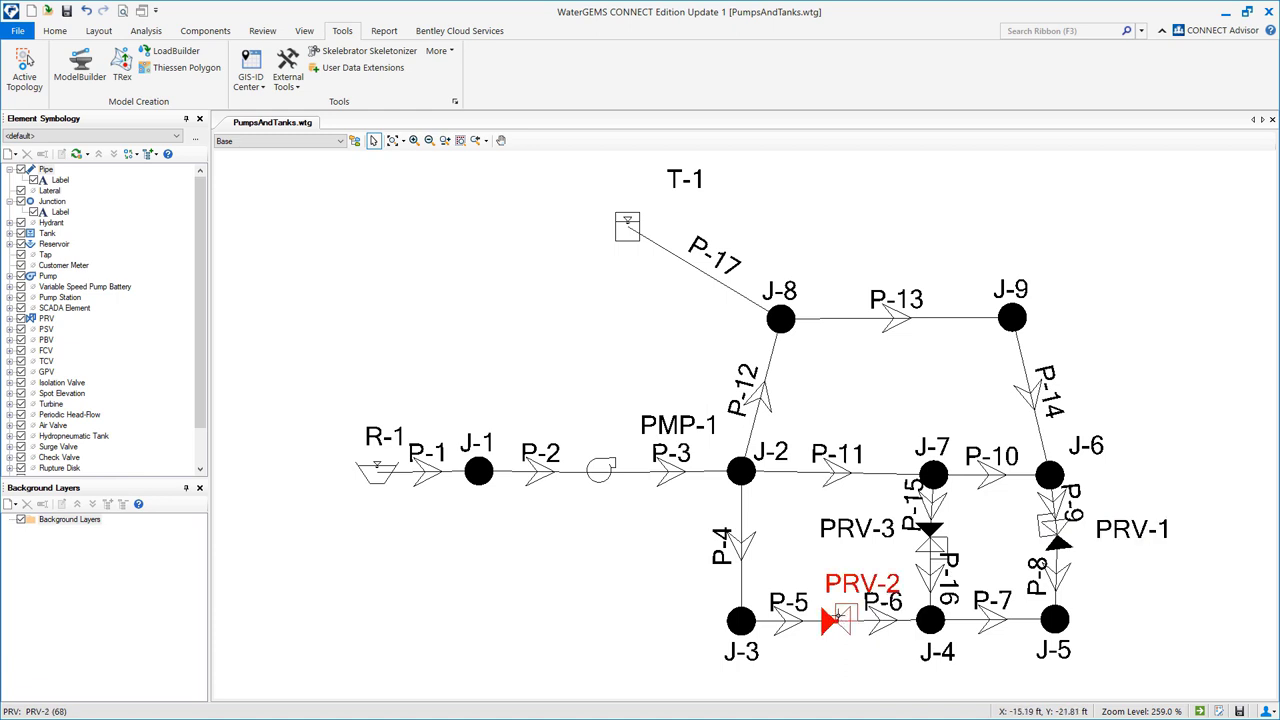
{"action": "double_click", "coordinate": [838, 622]}
{"action": "left_click", "coordinate": [1193, 214]}
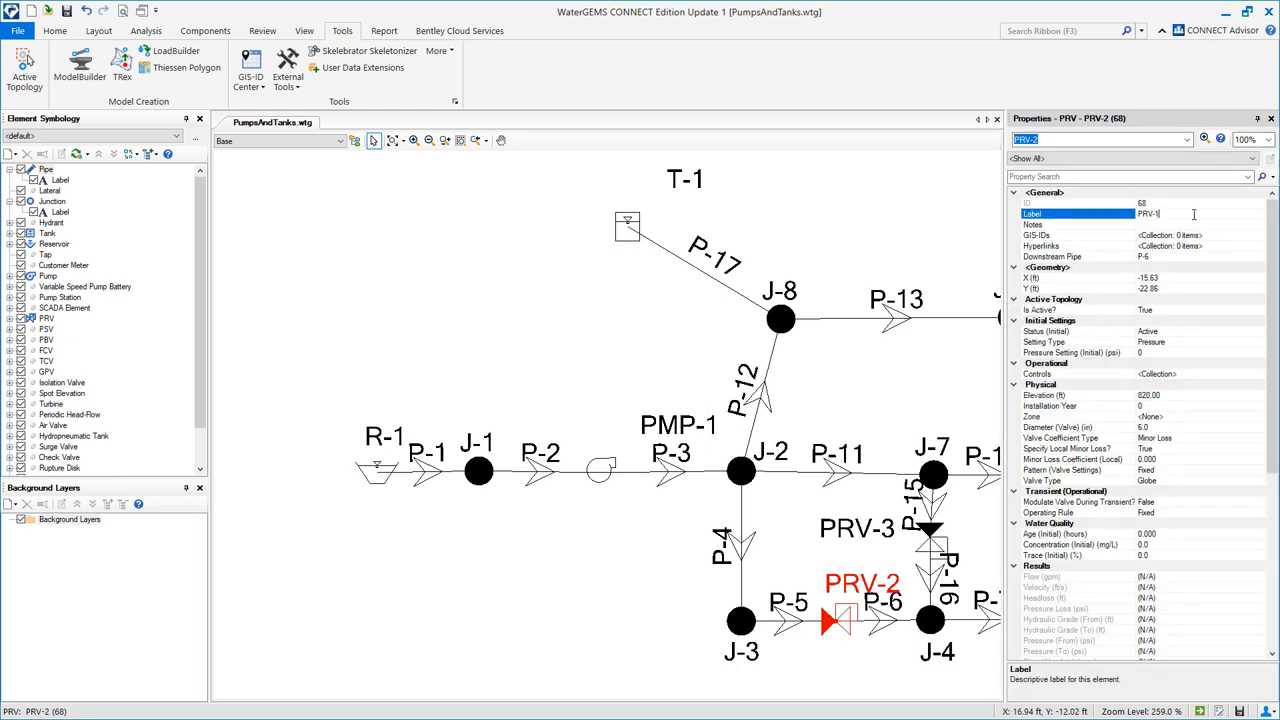
{"action": "key", "text": "Return"}
Select the right-hand valve and begin relabeling it PRV-2
{"action": "left_click", "coordinate": [960, 399]}
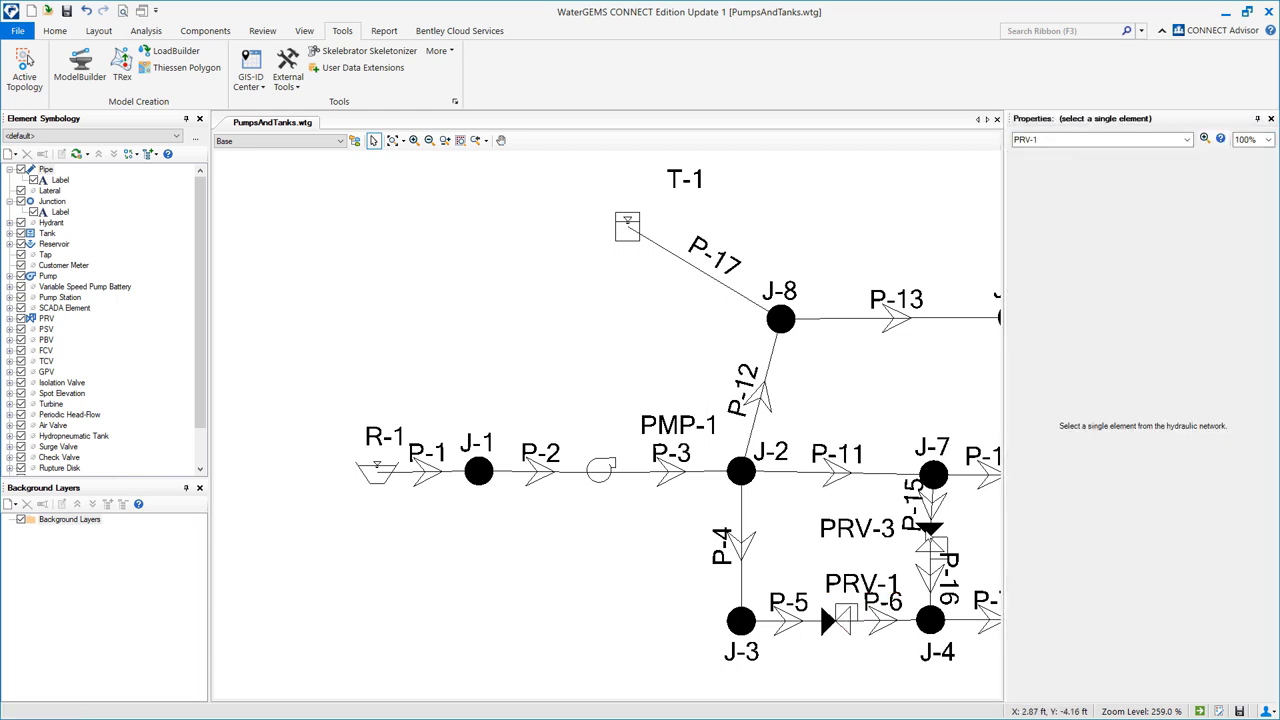
{"action": "left_click", "coordinate": [930, 533]}
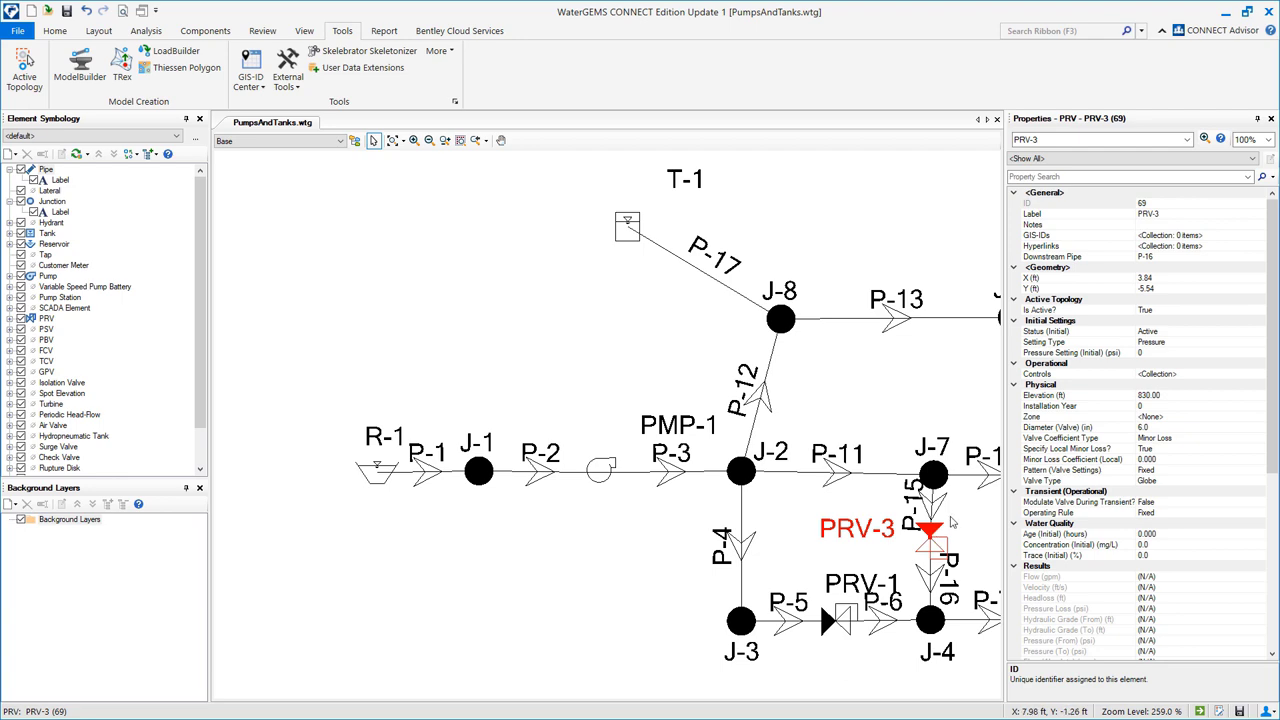
{"action": "left_click_drag", "start_coordinate": [930, 530], "coordinate": [702, 496]}
{"action": "left_click", "coordinate": [909, 493]}
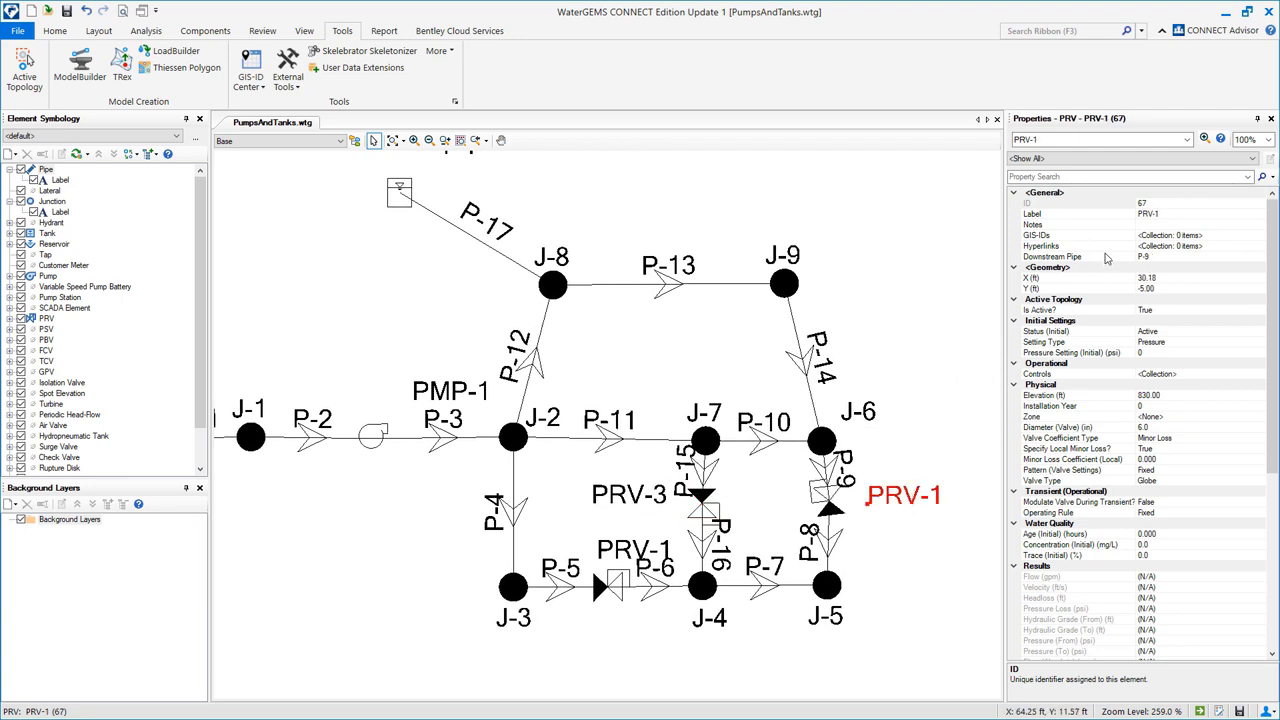
{"action": "left_click", "coordinate": [1171, 212]}
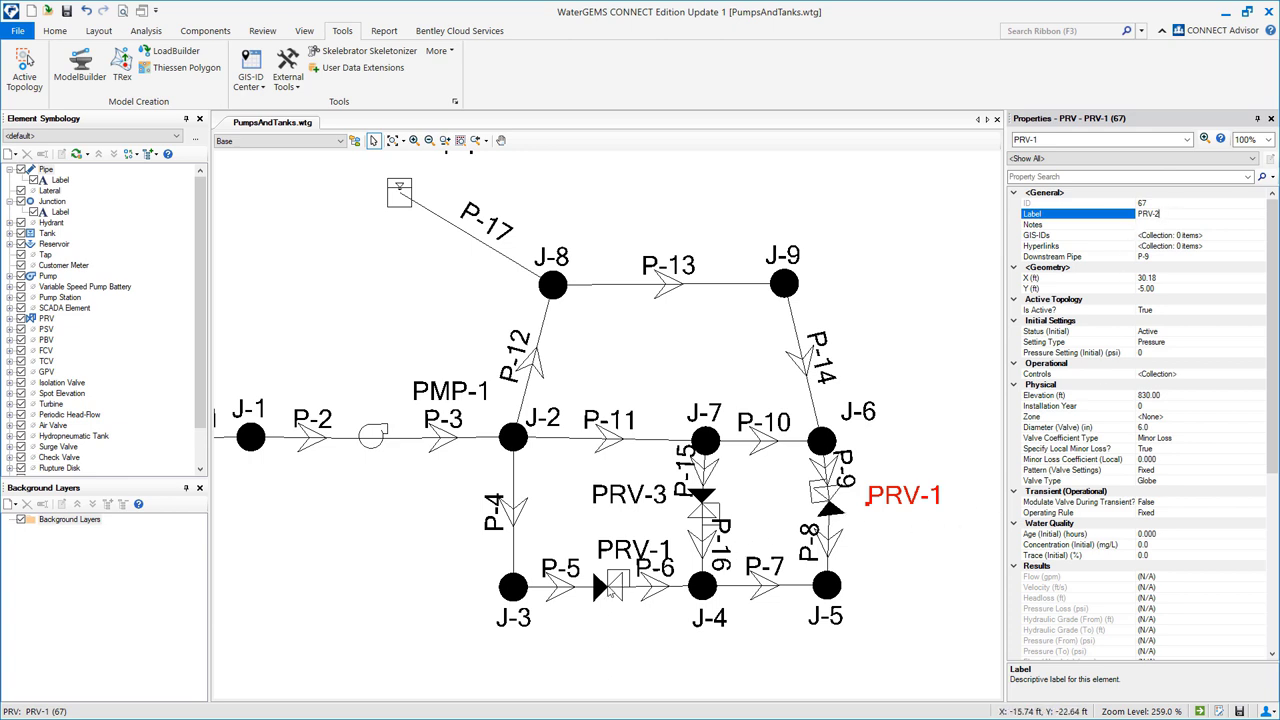
Commit the PRV-2 label and reverse PRV-2 by setting its downstream pipe to P-8
{"action": "left_click", "coordinate": [614, 588]}
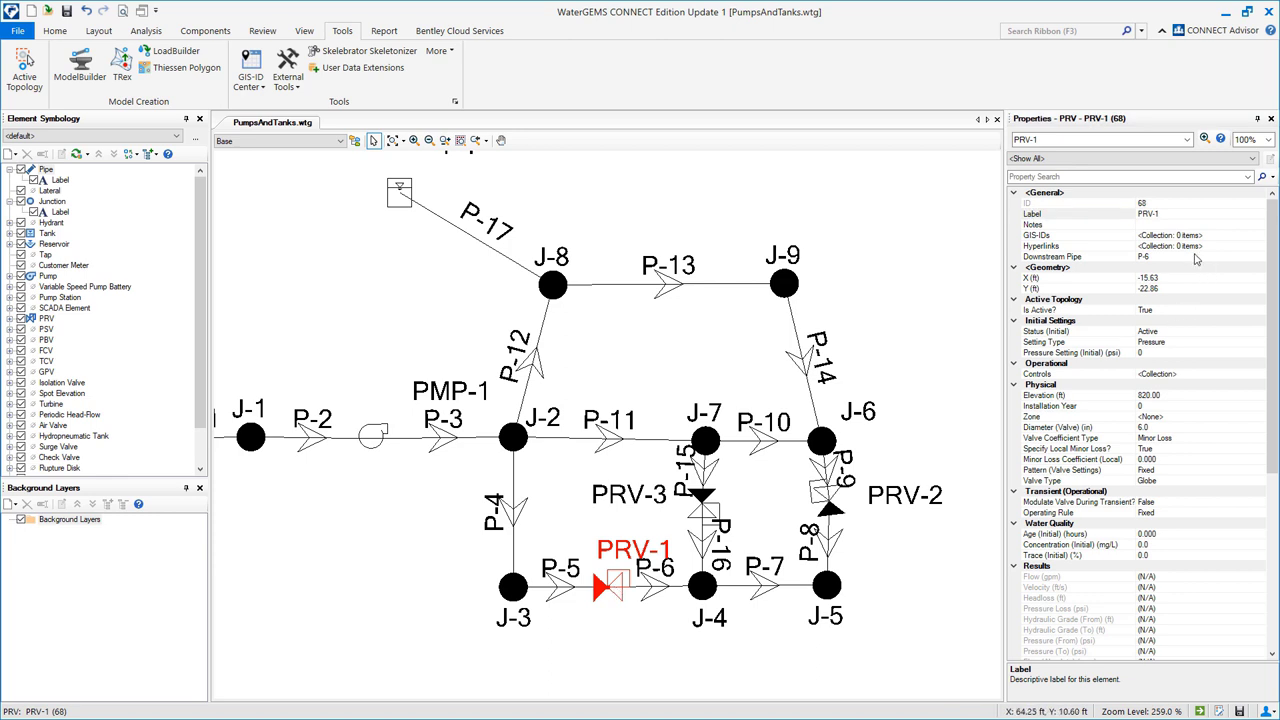
{"action": "left_click", "coordinate": [830, 512]}
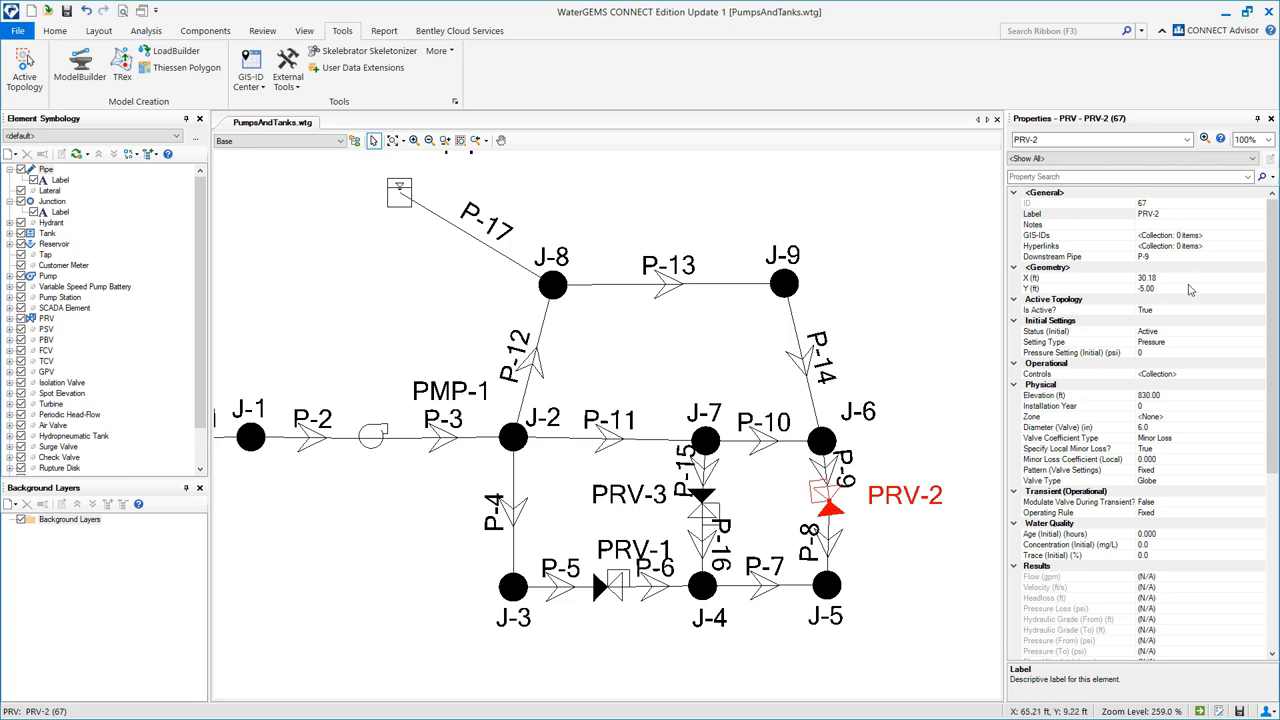
{"action": "left_click", "coordinate": [1200, 259]}
{"action": "left_click", "coordinate": [1258, 257]}
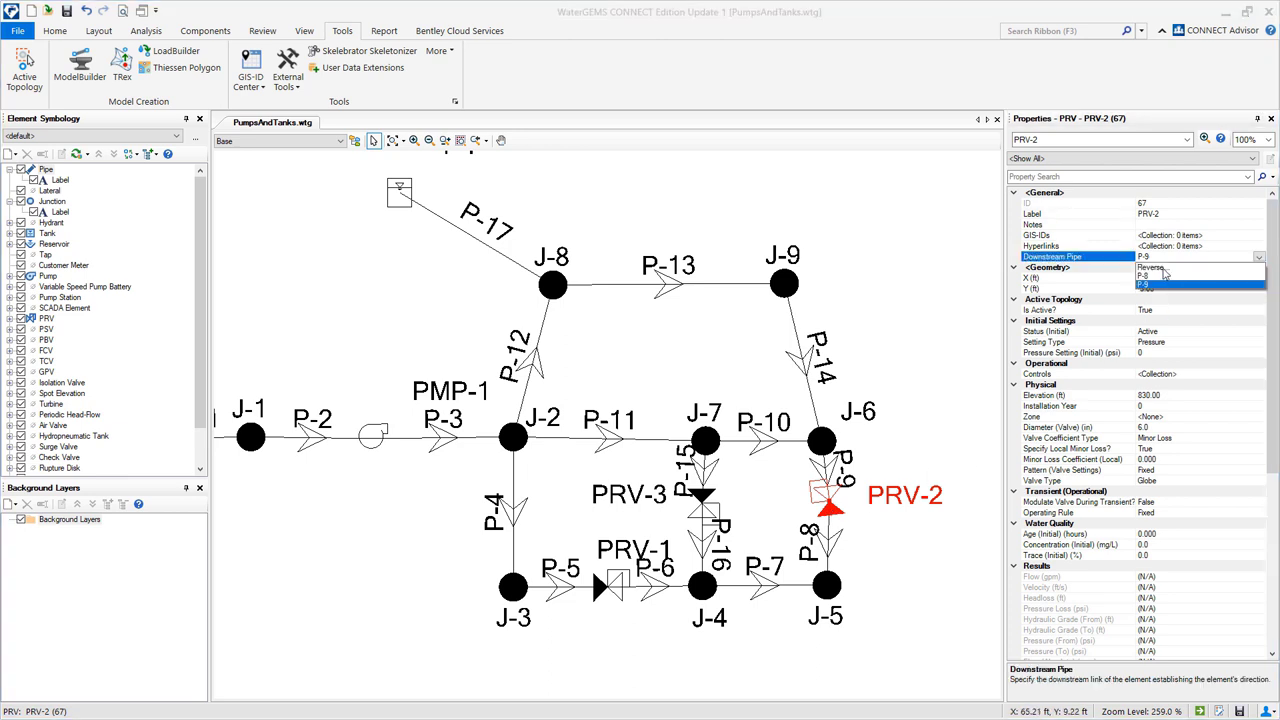
{"action": "left_click", "coordinate": [1160, 276]}
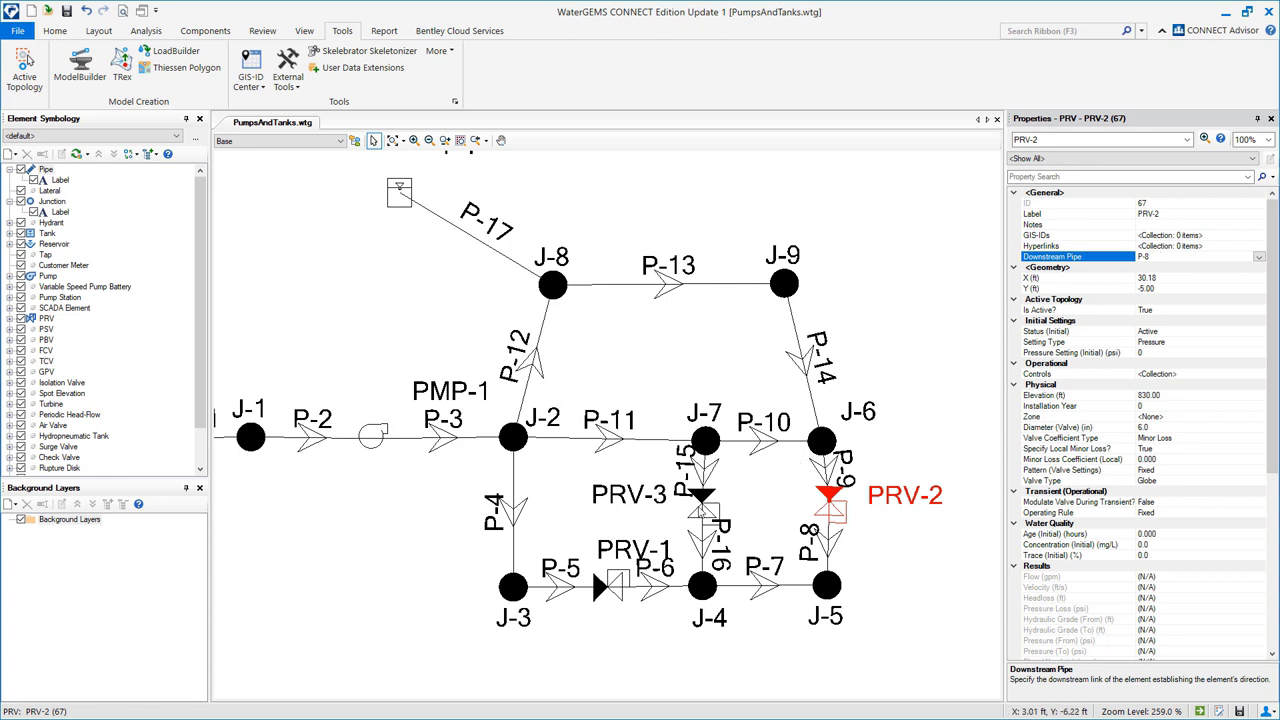
{"action": "left_click", "coordinate": [698, 508]}
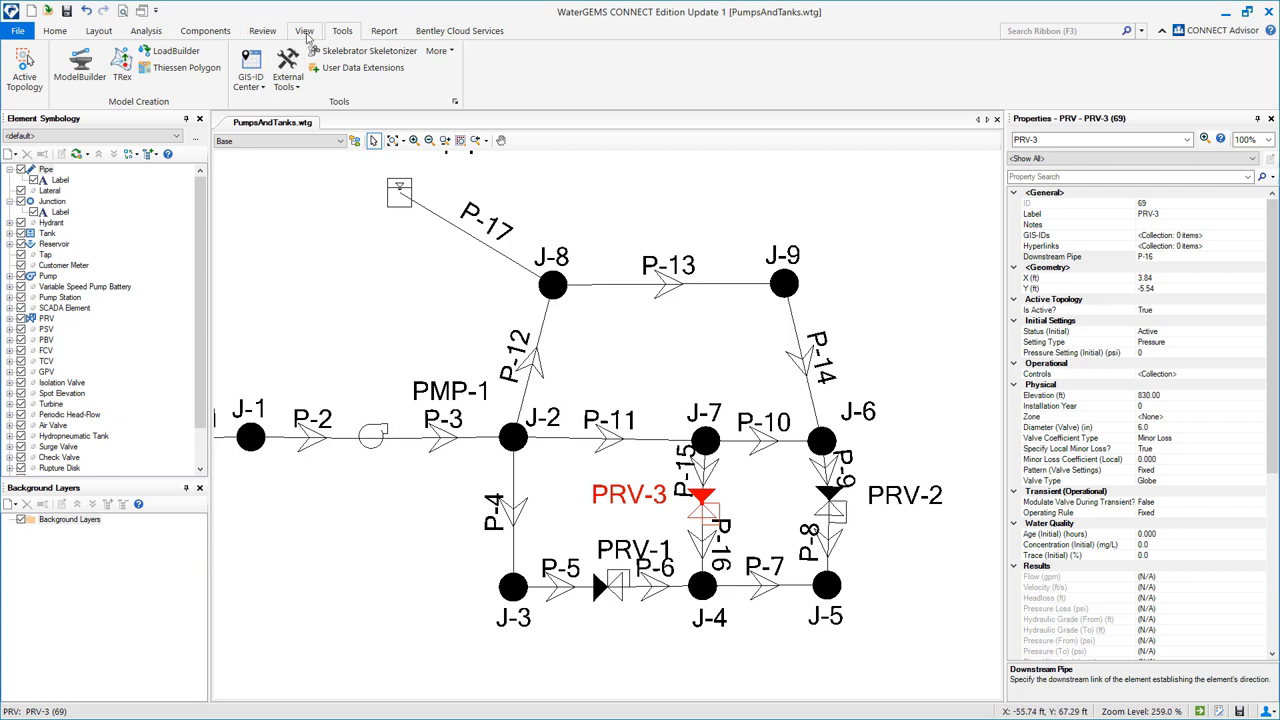
Open the PRV FlexTable, rearrange its columns and sort the PRVs by Label ascending
{"action": "left_click", "coordinate": [305, 32]}
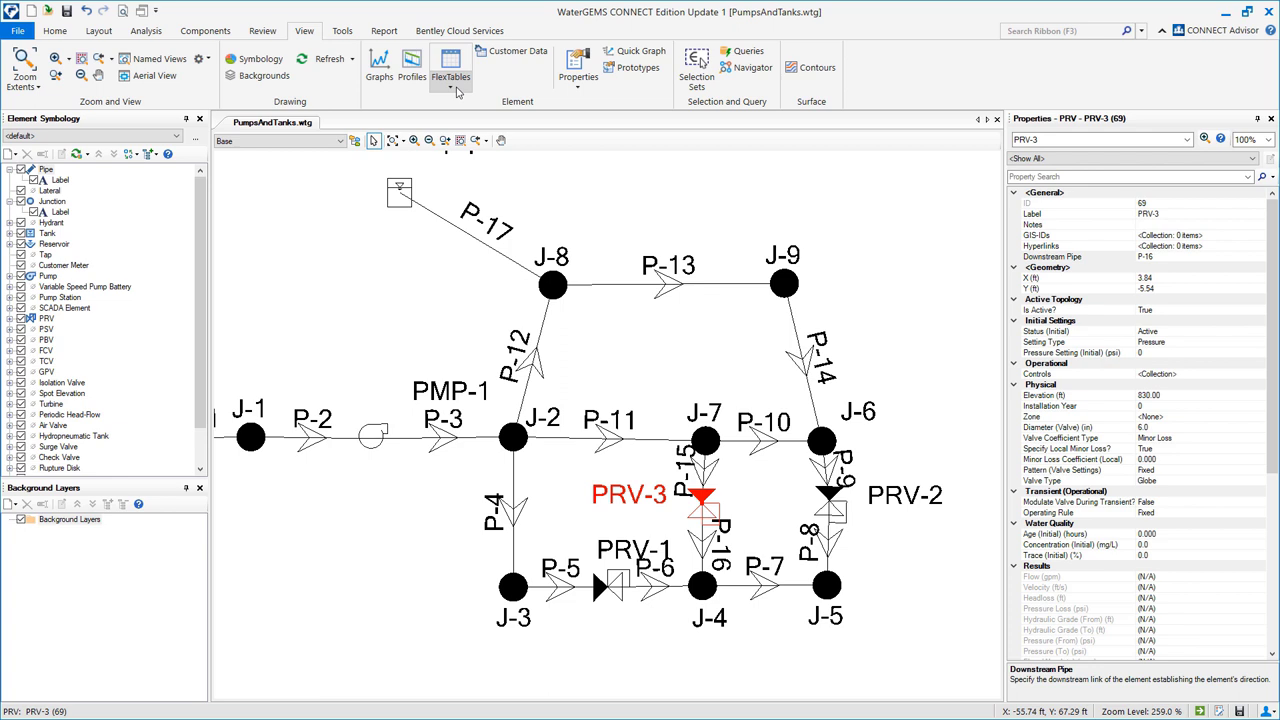
{"action": "left_click", "coordinate": [455, 90]}
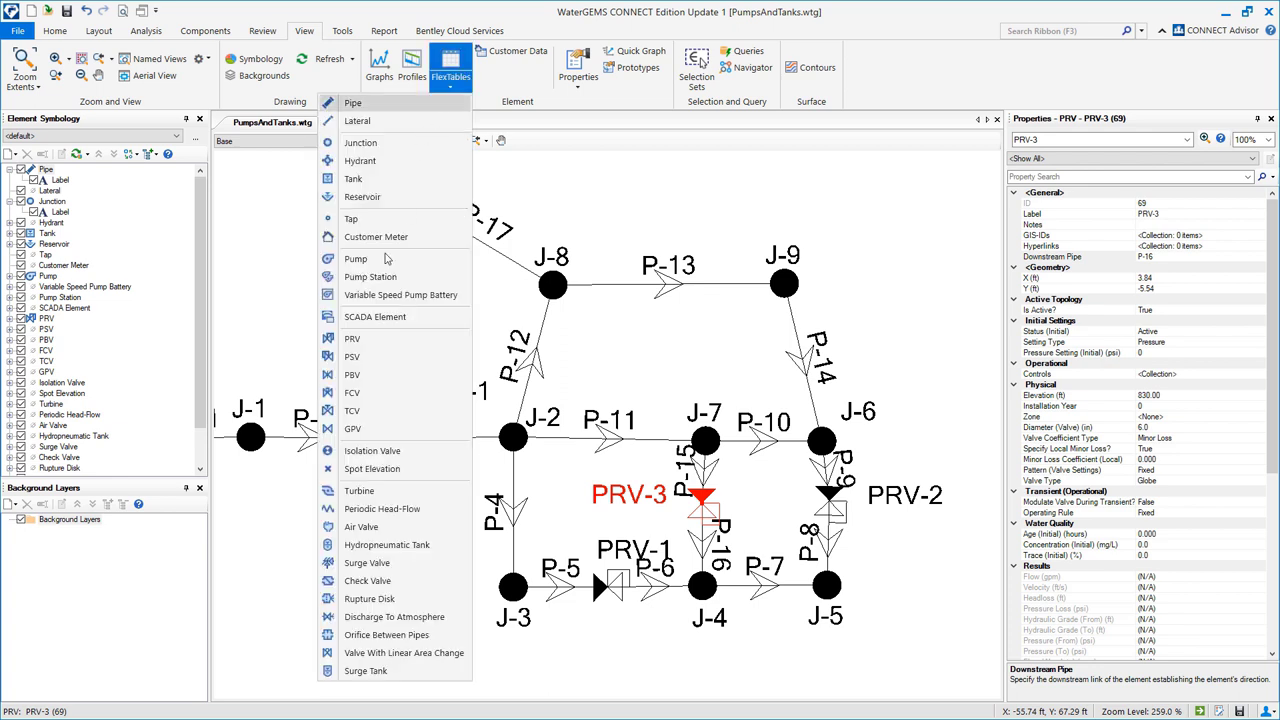
{"action": "left_click", "coordinate": [360, 339]}
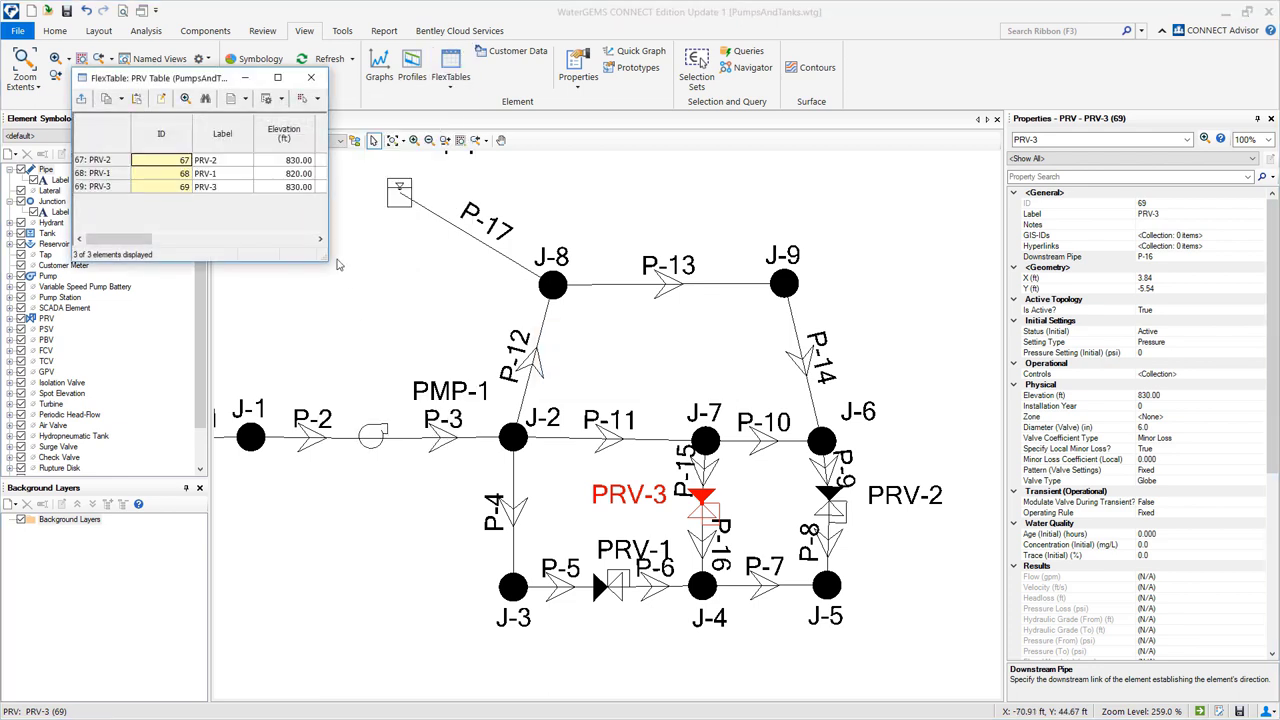
{"action": "left_click_drag", "start_coordinate": [328, 255], "coordinate": [712, 247]}
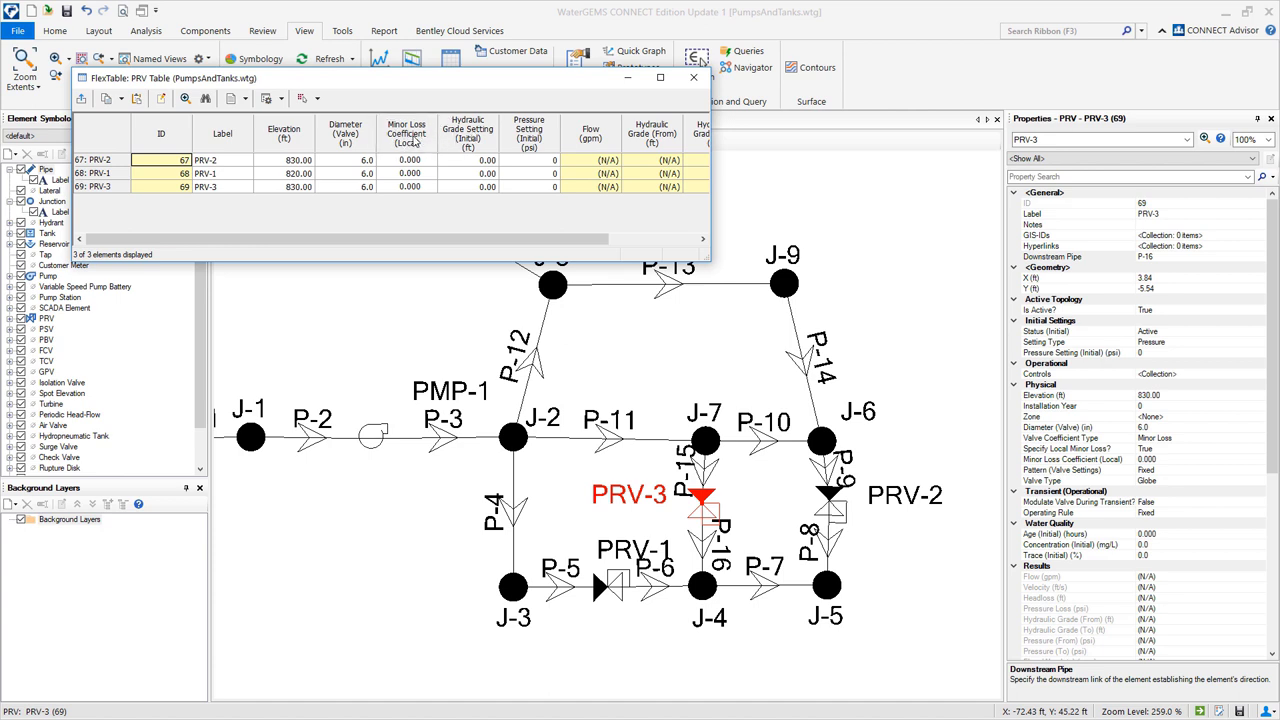
{"action": "left_click_drag", "start_coordinate": [413, 143], "coordinate": [376, 147]}
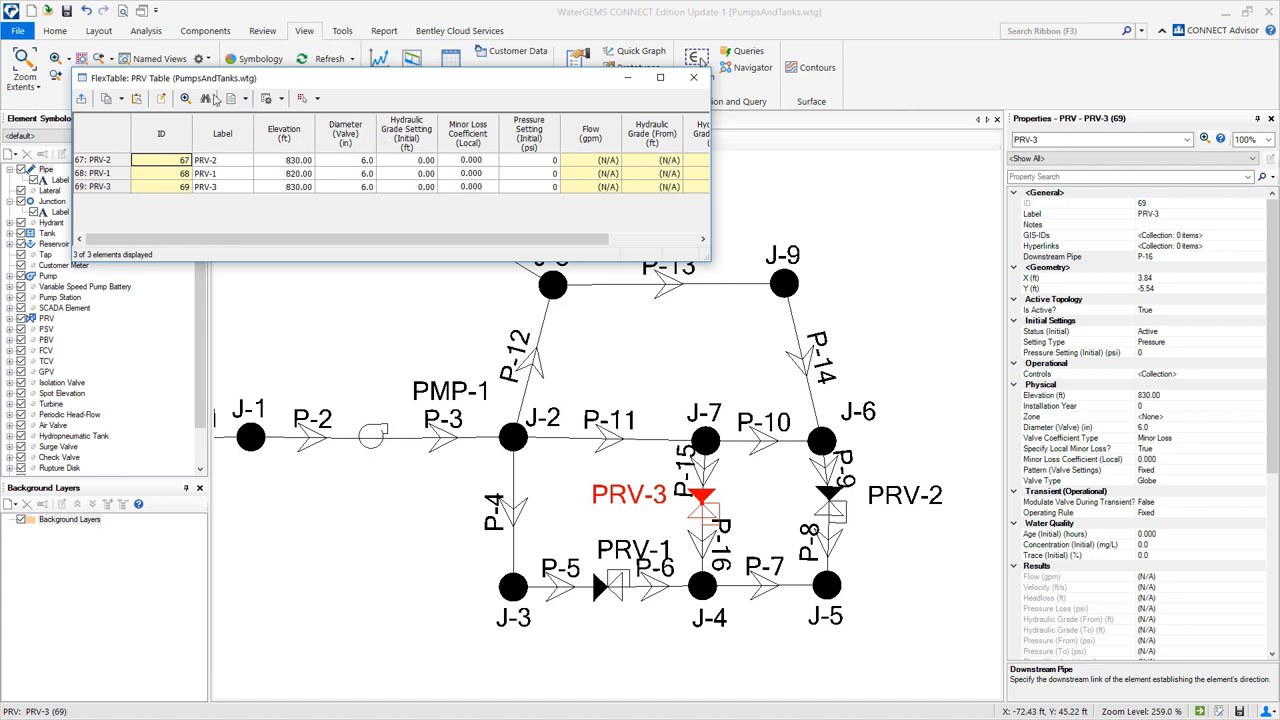
{"action": "left_click", "coordinate": [162, 99]}
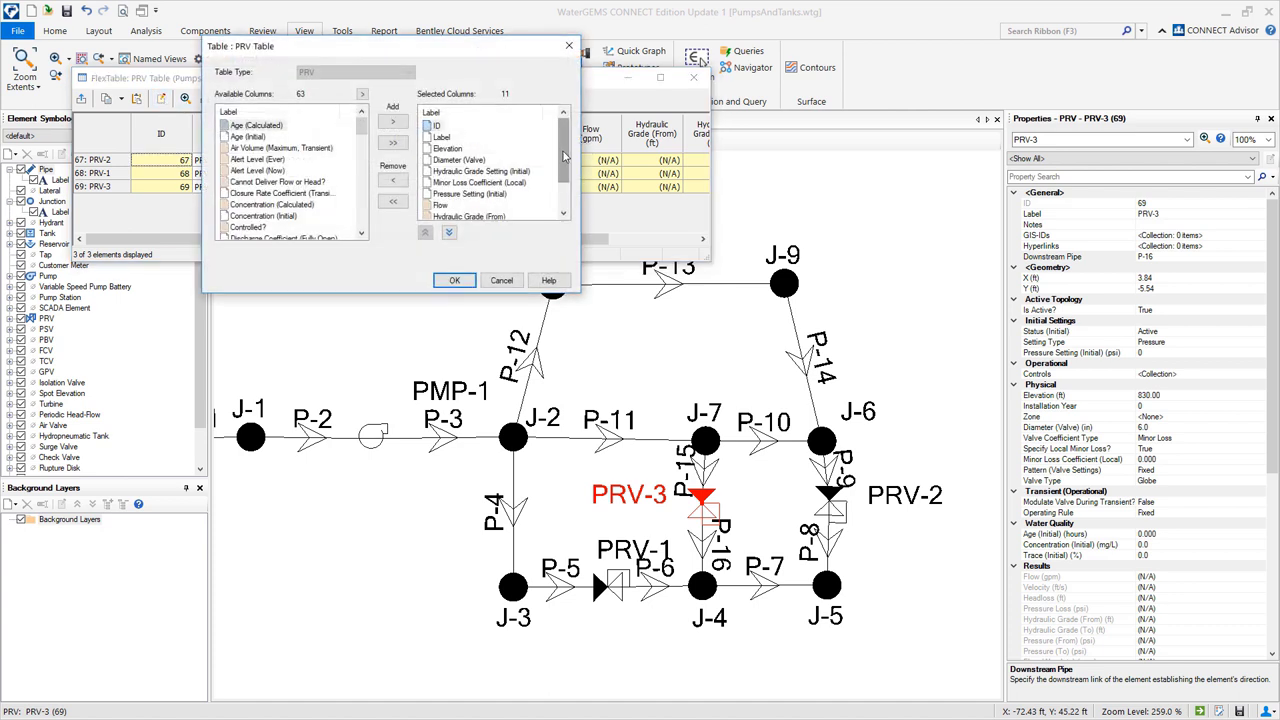
{"action": "scroll", "coordinate": [563, 155], "scroll_direction": "down", "scroll_amount": 1}
{"action": "left_click", "coordinate": [240, 196]}
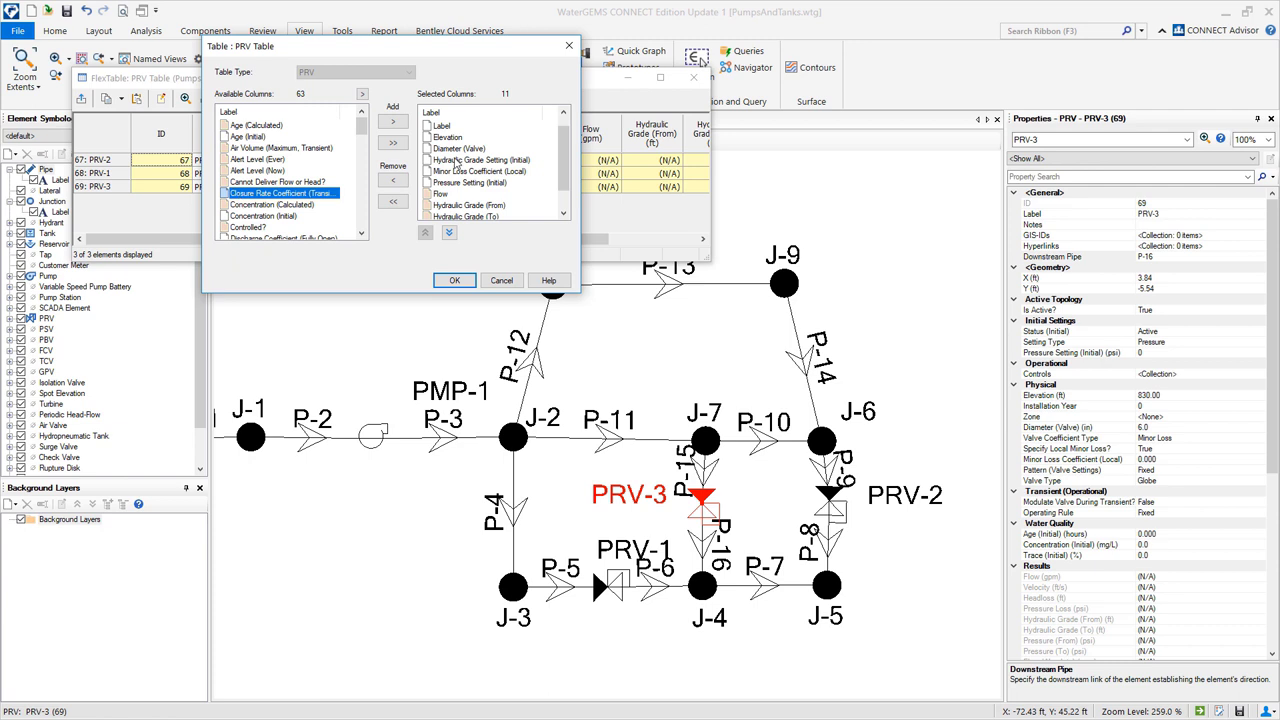
{"action": "left_click", "coordinate": [503, 281]}
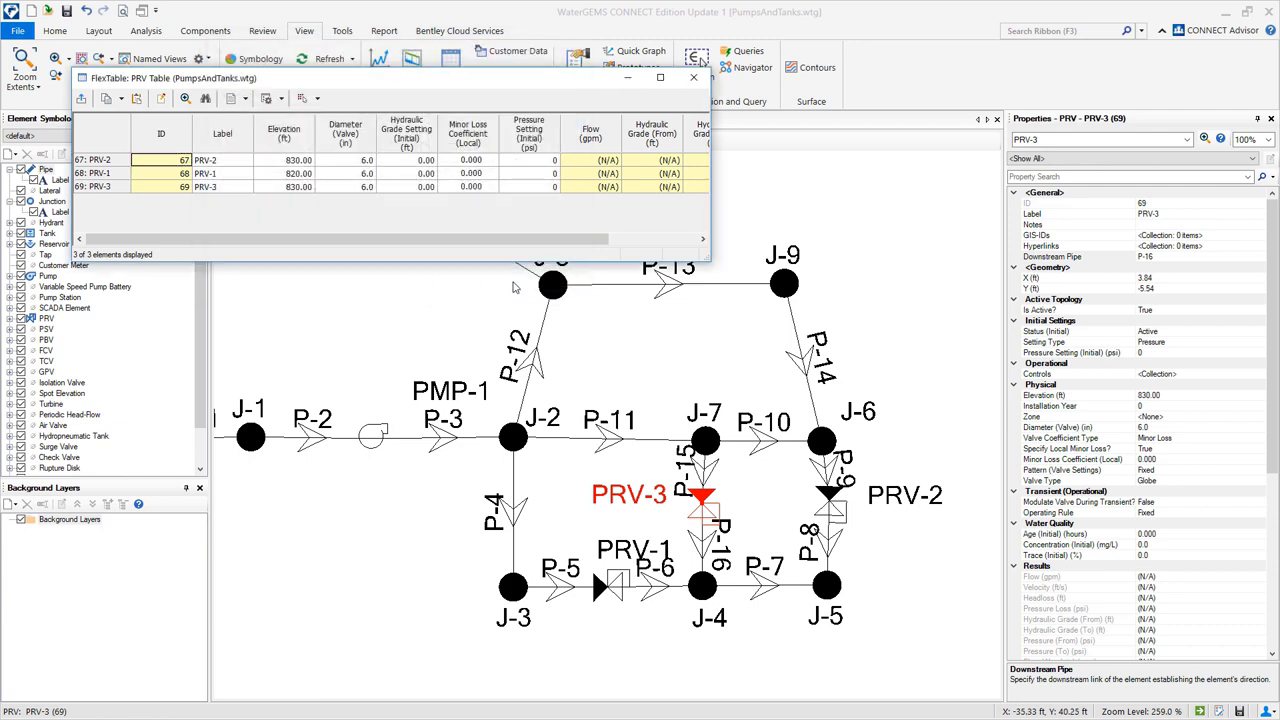
{"action": "right_click", "coordinate": [246, 137]}
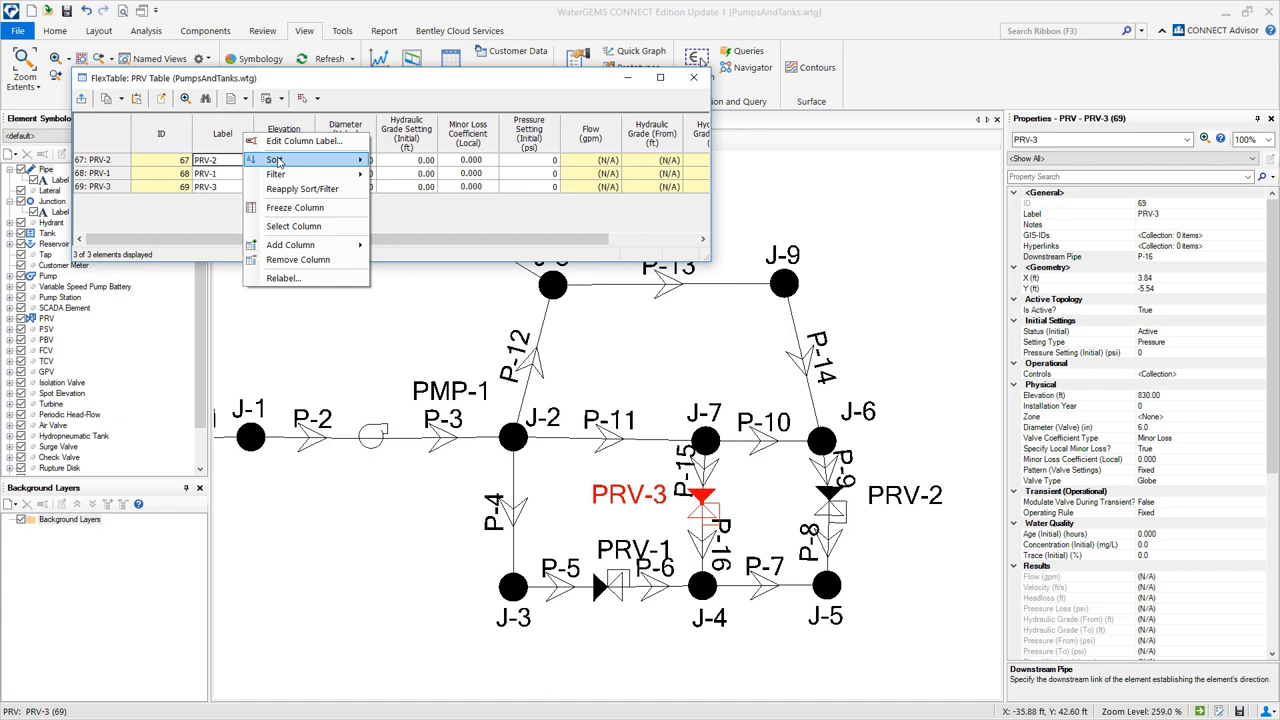
{"action": "mouse_move", "coordinate": [290, 160]}
{"action": "left_click", "coordinate": [380, 161]}
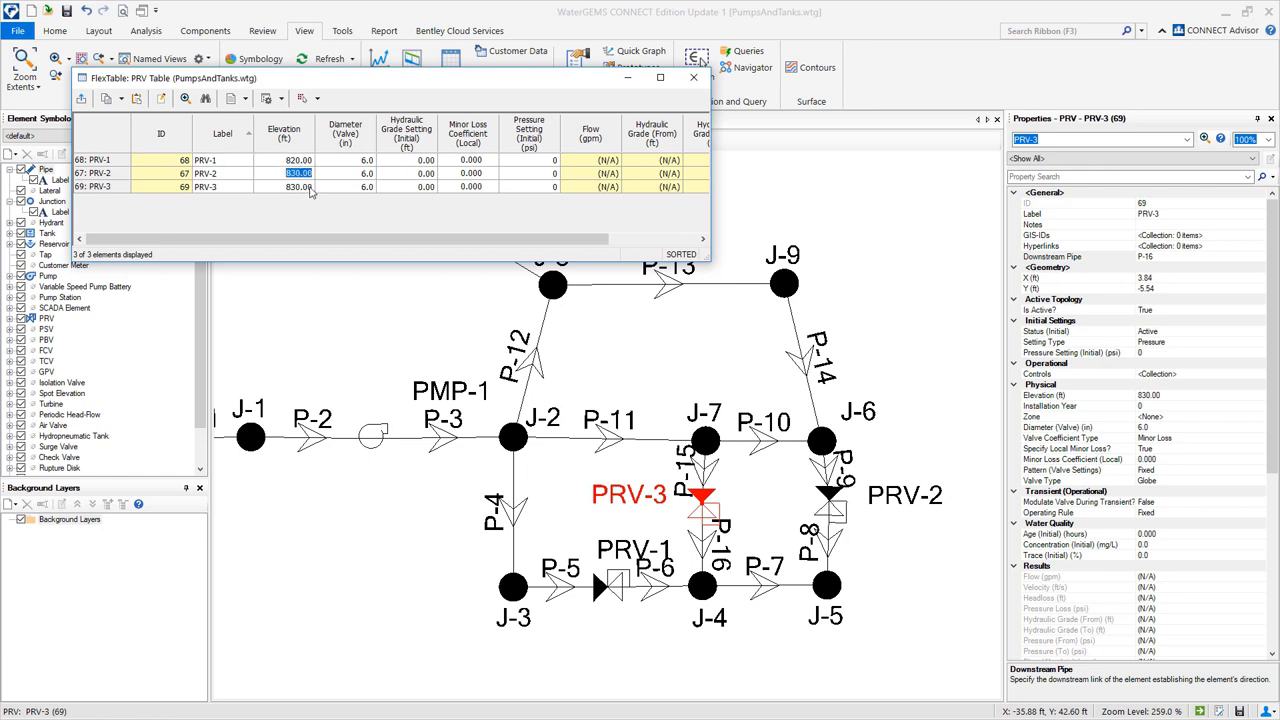
Enter 4 in diameters and hydraulic grade settings 935, 940, 940 ft
{"action": "left_click", "coordinate": [345, 160]}
{"action": "type", "text": "4"}
{"action": "key", "text": "Down"}
{"action": "type", "text": "4"}
{"action": "key", "text": "Down"}
{"action": "type", "text": "4"}
{"action": "left_click", "coordinate": [428, 162]}
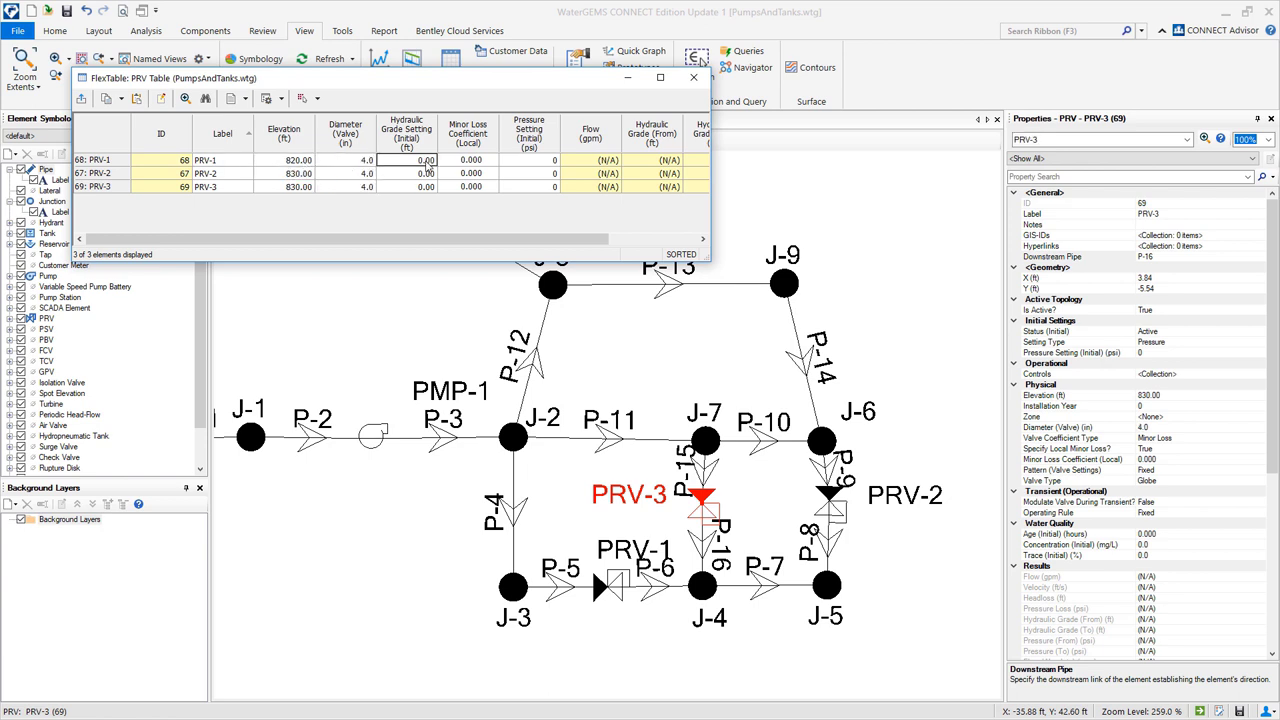
{"action": "type", "text": "935"}
{"action": "key", "text": "Down"}
{"action": "type", "text": "940"}
{"action": "key", "text": "Down"}
{"action": "type", "text": "940"}
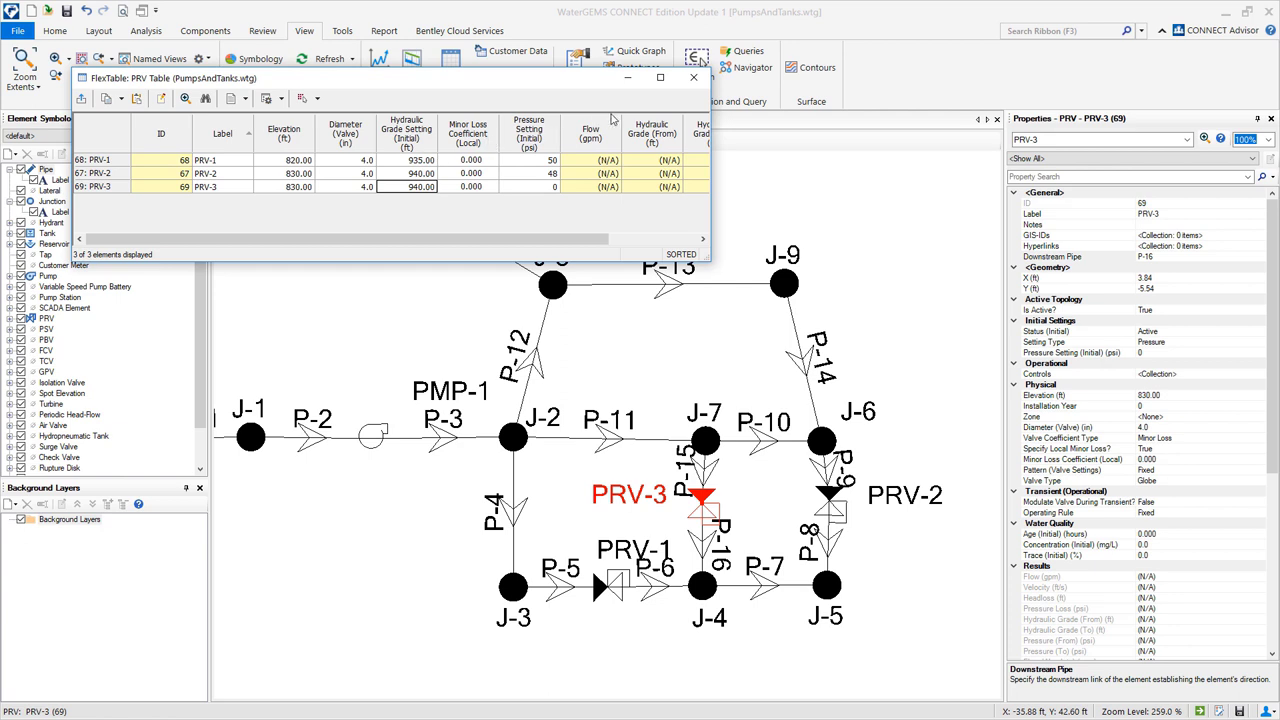
{"action": "left_click", "coordinate": [694, 78]}
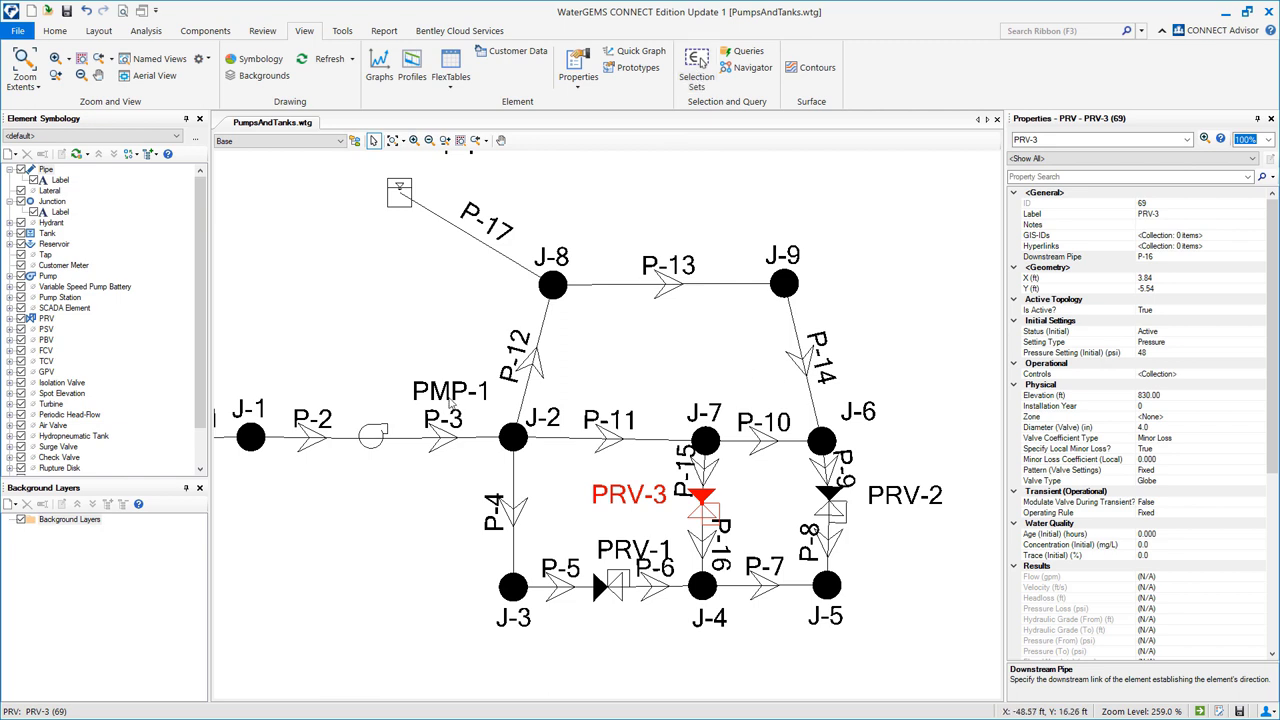
Add a Standard (3 Point) pump definition: heads 160/130/111 ft at flows 0/1000/1400 gpm
{"action": "left_click", "coordinate": [212, 31]}
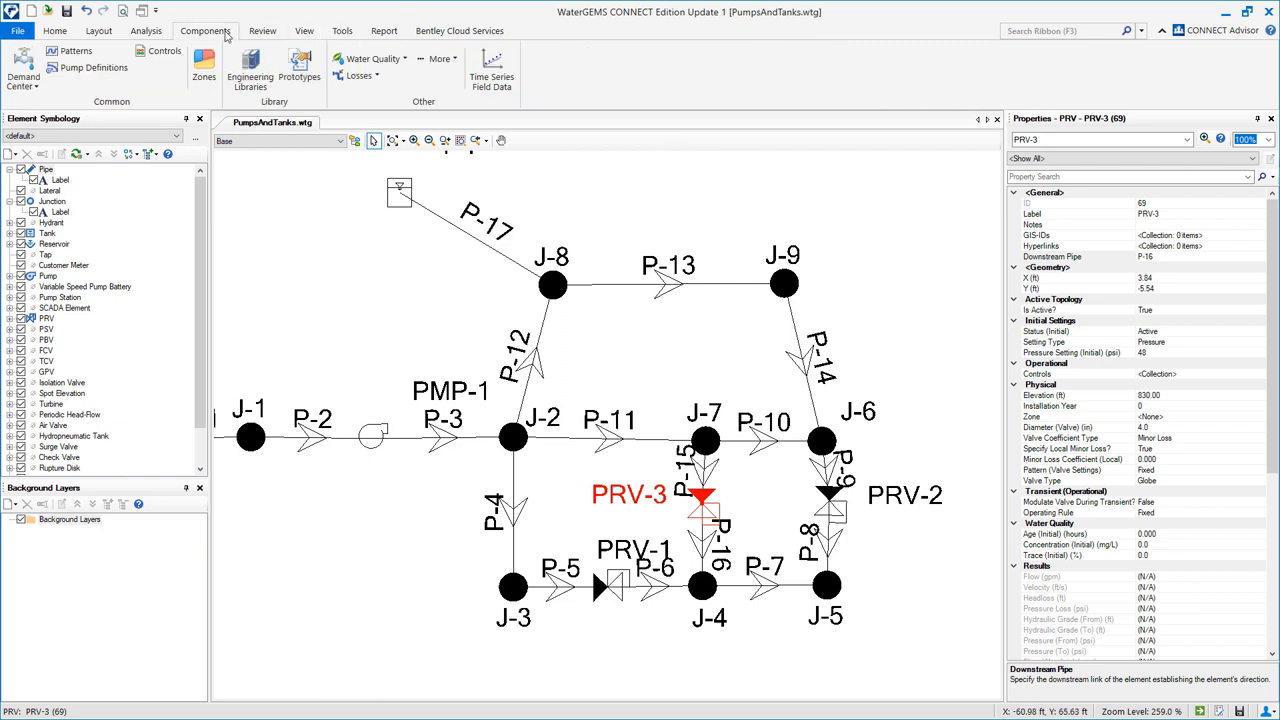
{"action": "left_click", "coordinate": [90, 68]}
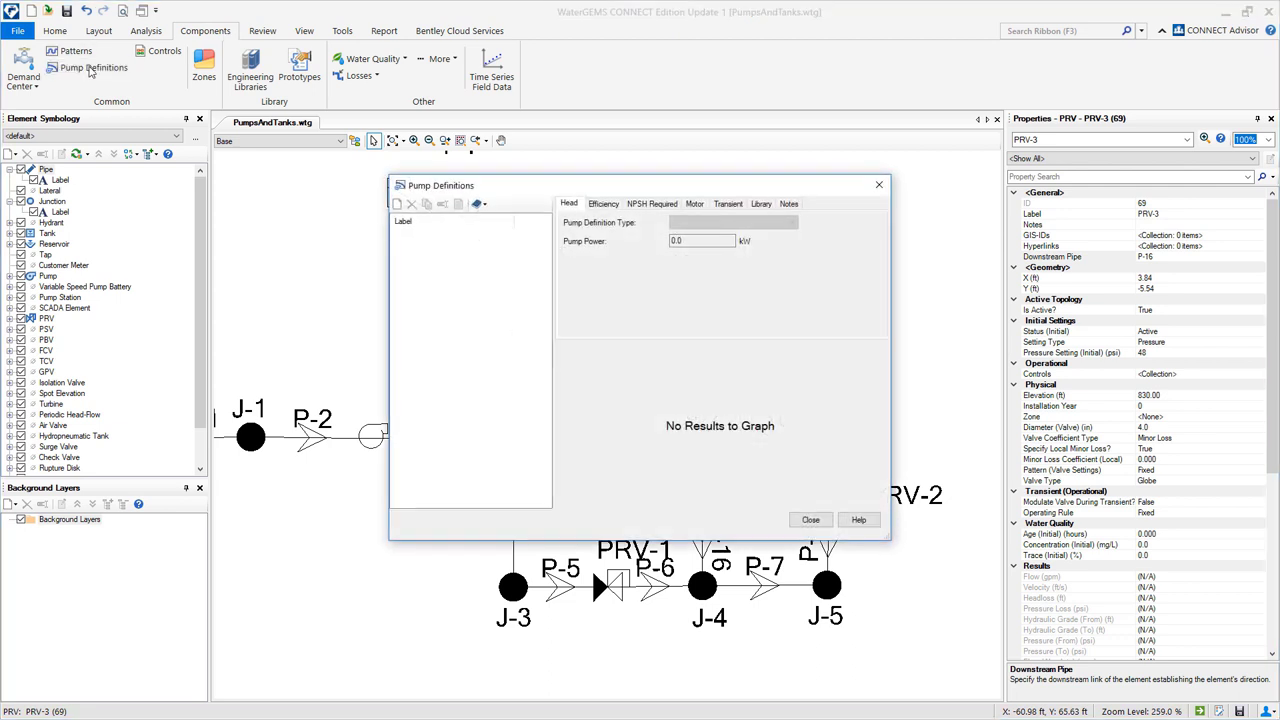
{"action": "left_click", "coordinate": [399, 205]}
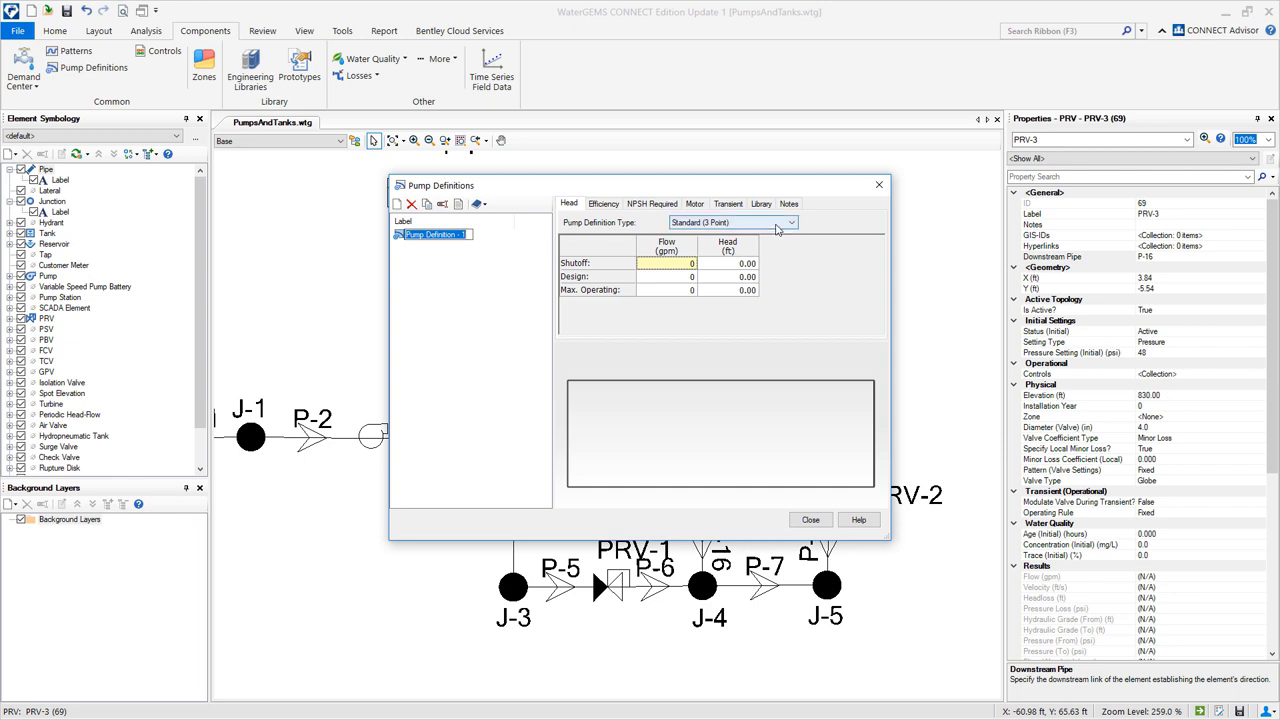
{"action": "left_click", "coordinate": [716, 224]}
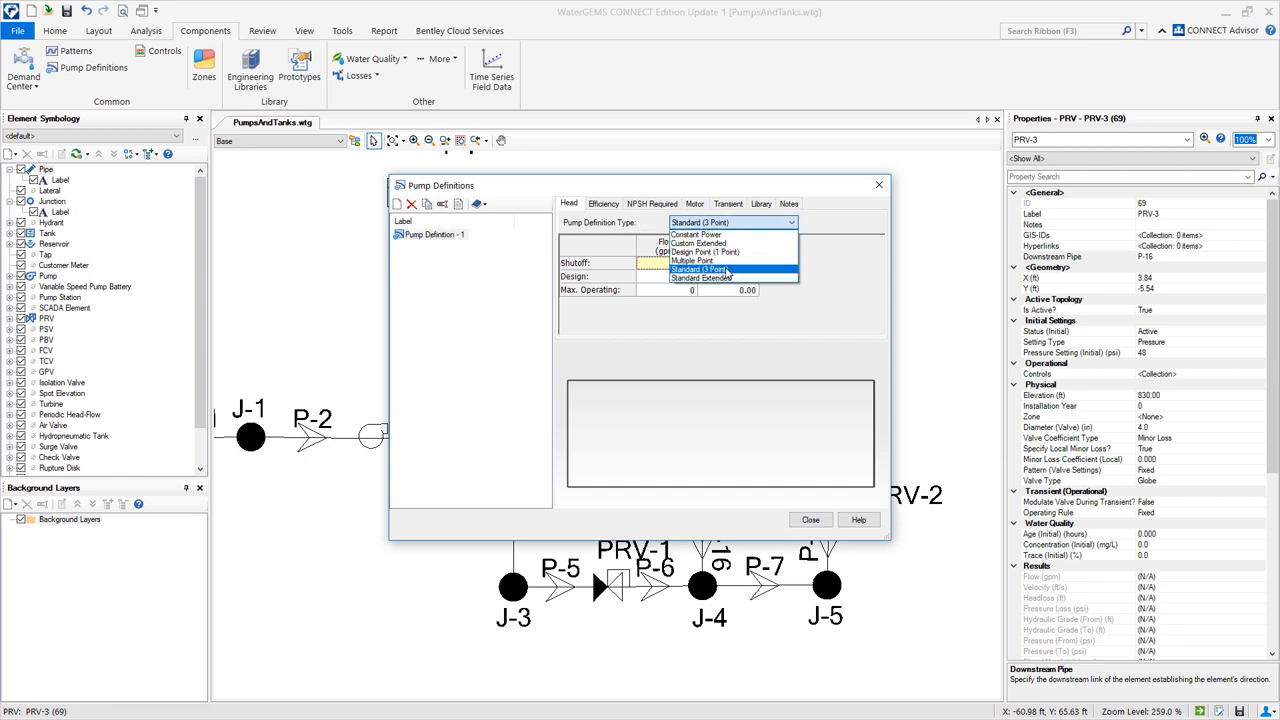
{"action": "left_click", "coordinate": [727, 270]}
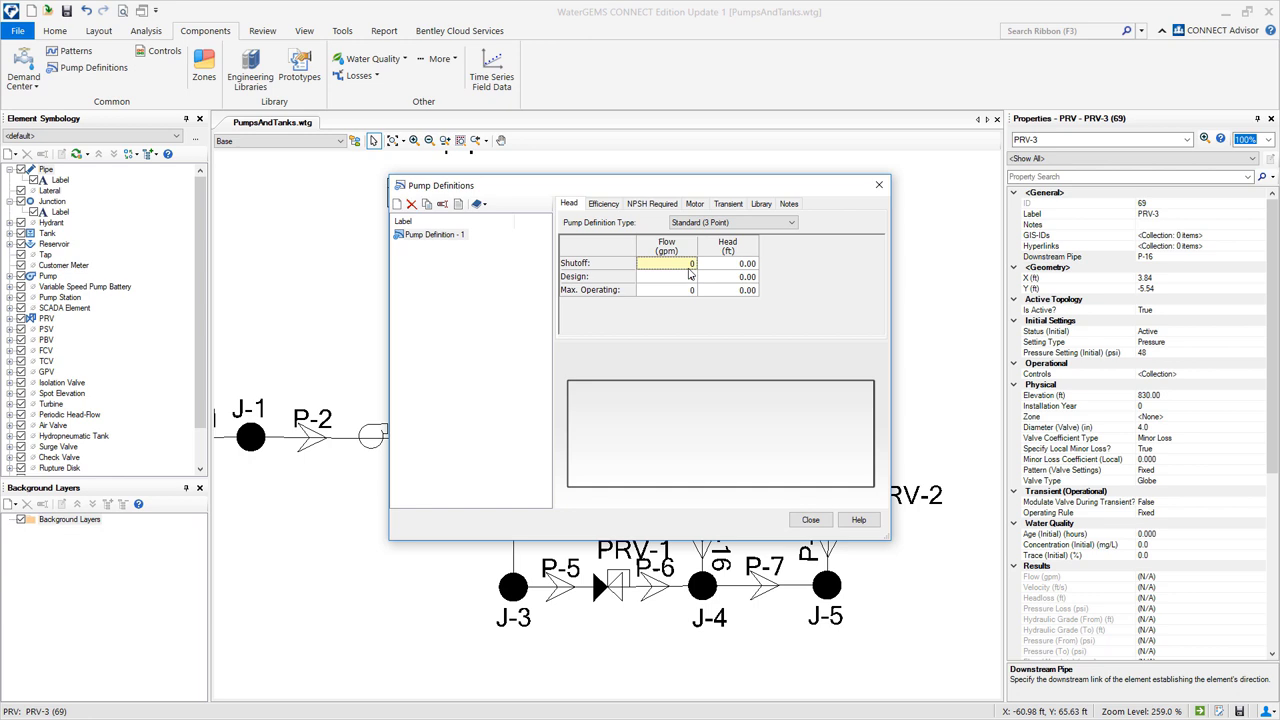
{"action": "key", "text": "Down"}
{"action": "type", "text": "1000"}
{"action": "key", "text": "Return"}
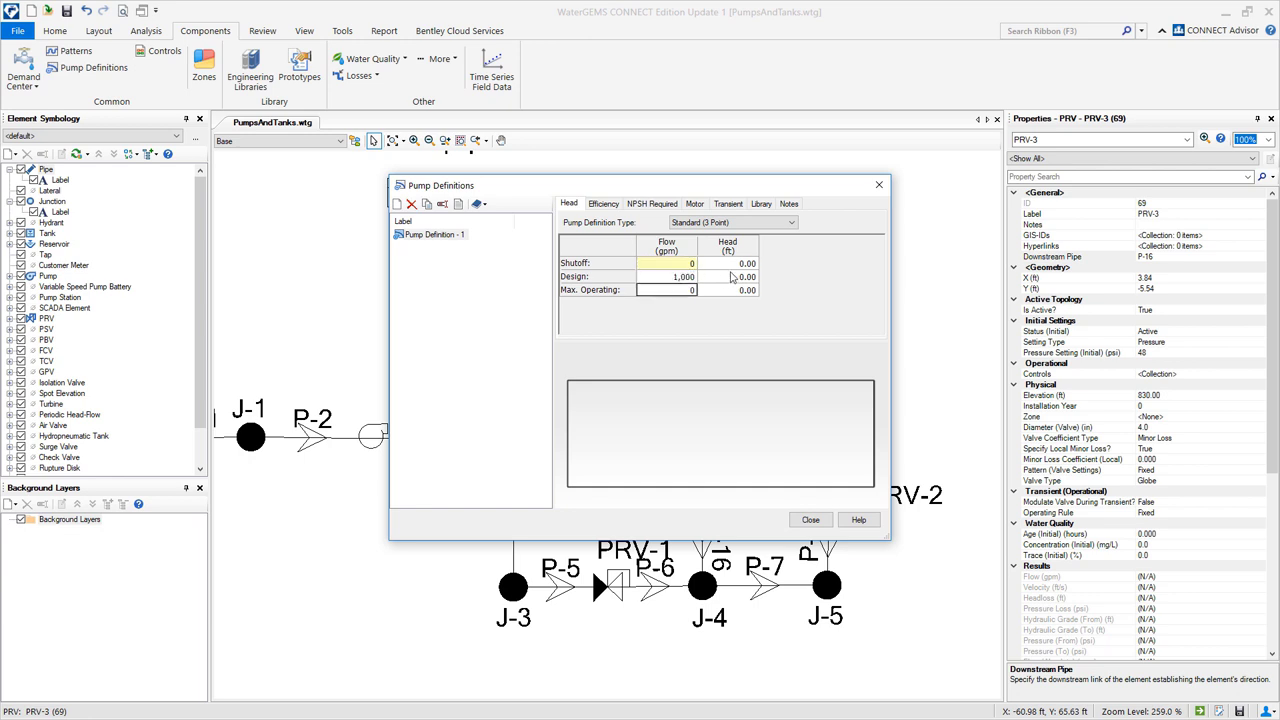
{"action": "type", "text": "1400"}
{"action": "left_click", "coordinate": [748, 264]}
{"action": "type", "text": "160"}
{"action": "key", "text": "Return"}
{"action": "type", "text": "130"}
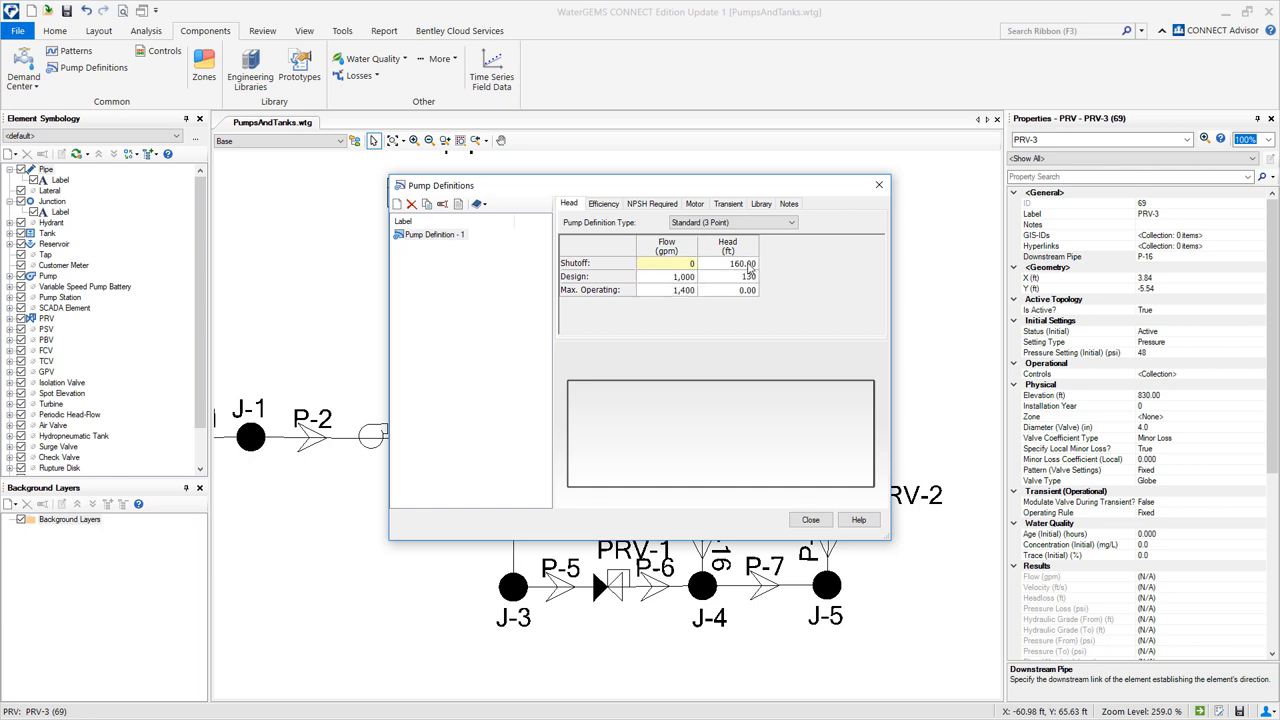
{"action": "key", "text": "Return"}
{"action": "type", "text": "111"}
{"action": "key", "text": "Return"}
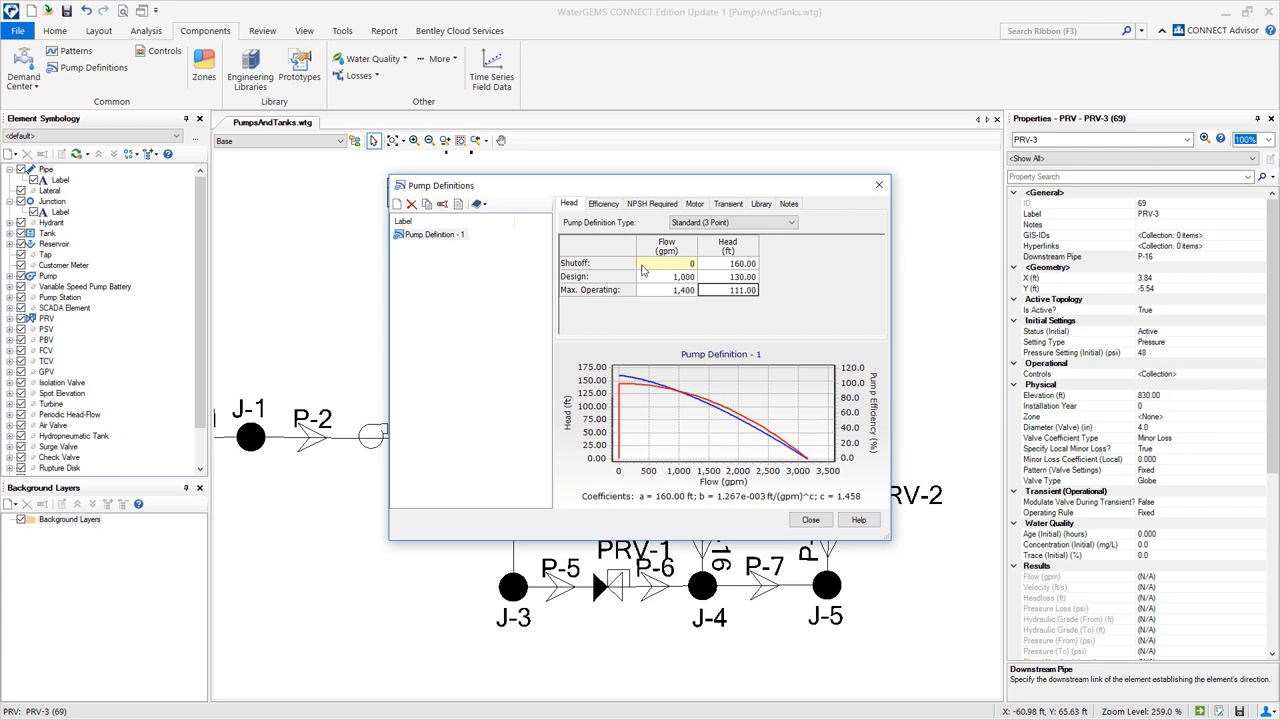
Set the pump's best efficiency point to 1000 gpm at 85%
{"action": "left_click", "coordinate": [605, 205]}
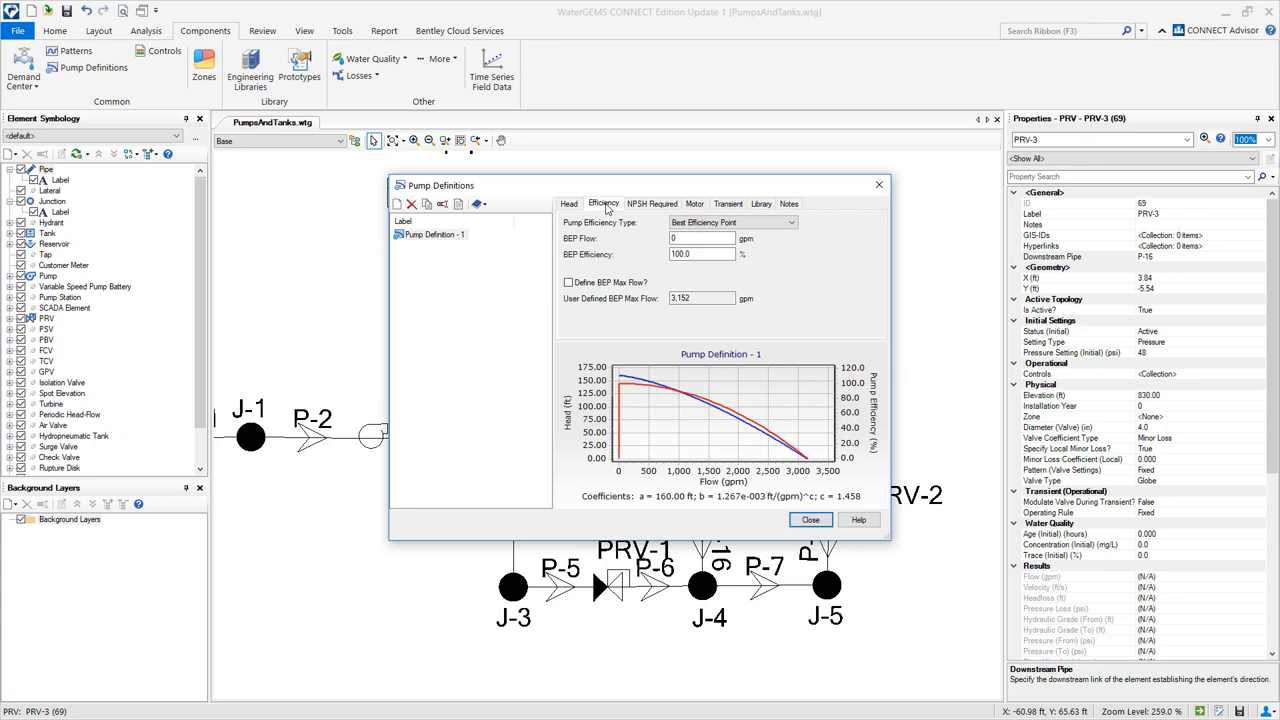
{"action": "left_click", "coordinate": [704, 240]}
{"action": "type", "text": "1000"}
{"action": "left_click", "coordinate": [716, 256]}
{"action": "type", "text": "85"}
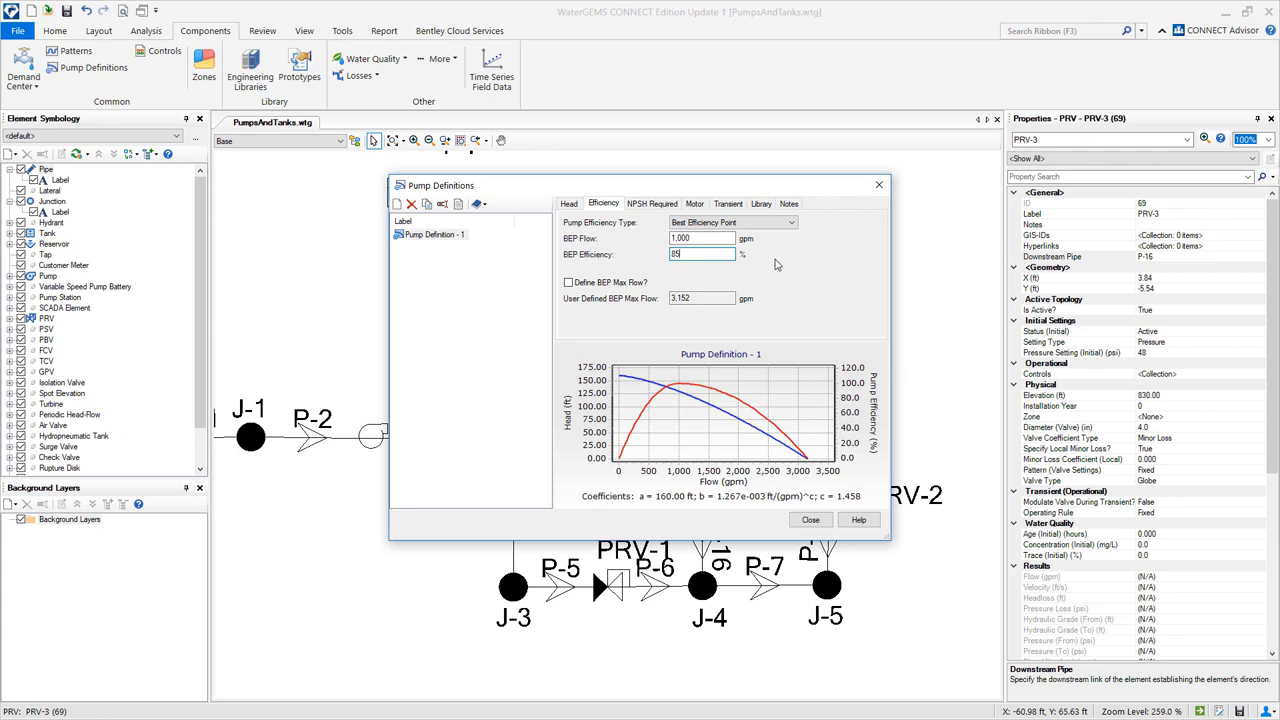
{"action": "left_click", "coordinate": [810, 520]}
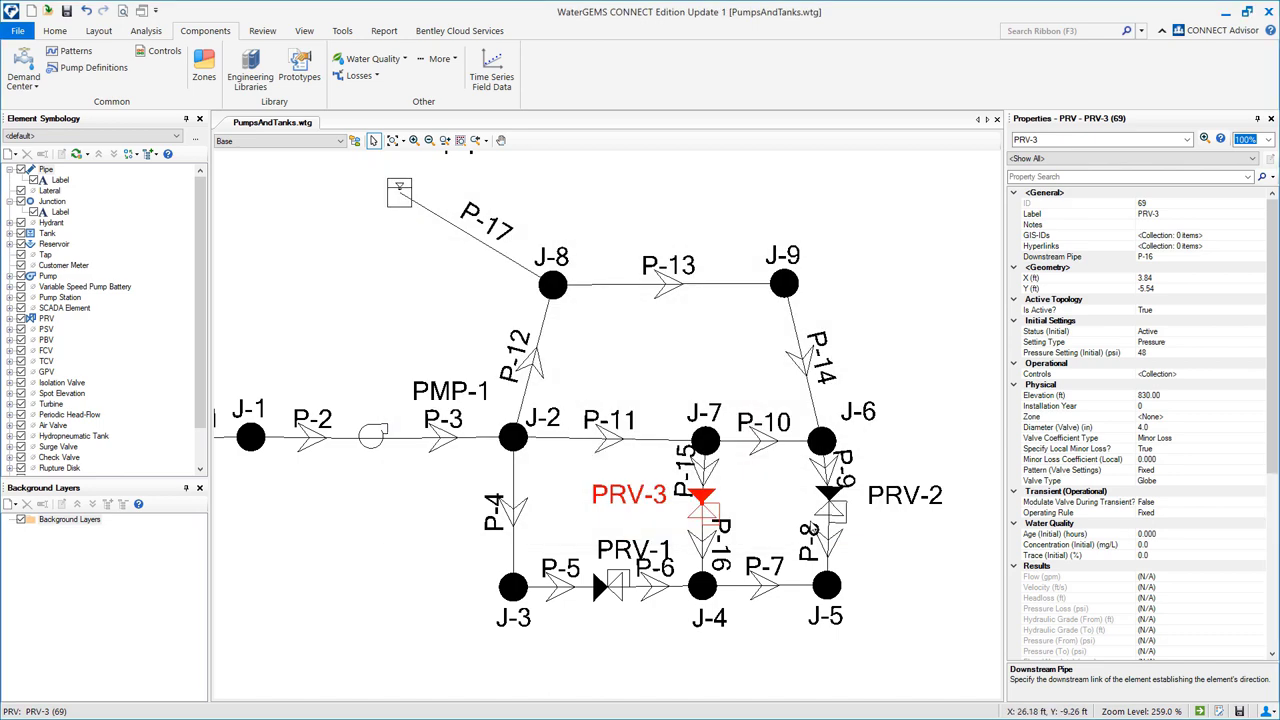
Assign Pump Definition - 1 to pump PMP-1 at 945 ft elevation
{"action": "left_click", "coordinate": [372, 436]}
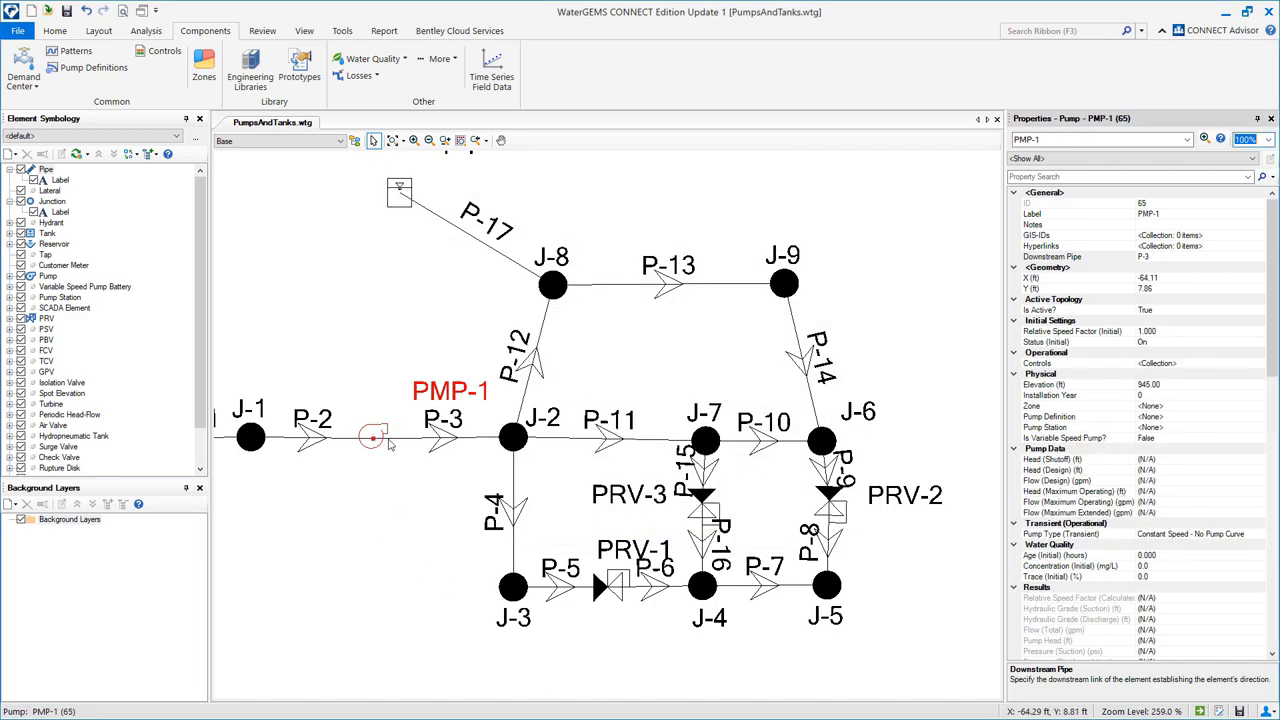
{"action": "left_click", "coordinate": [1225, 385]}
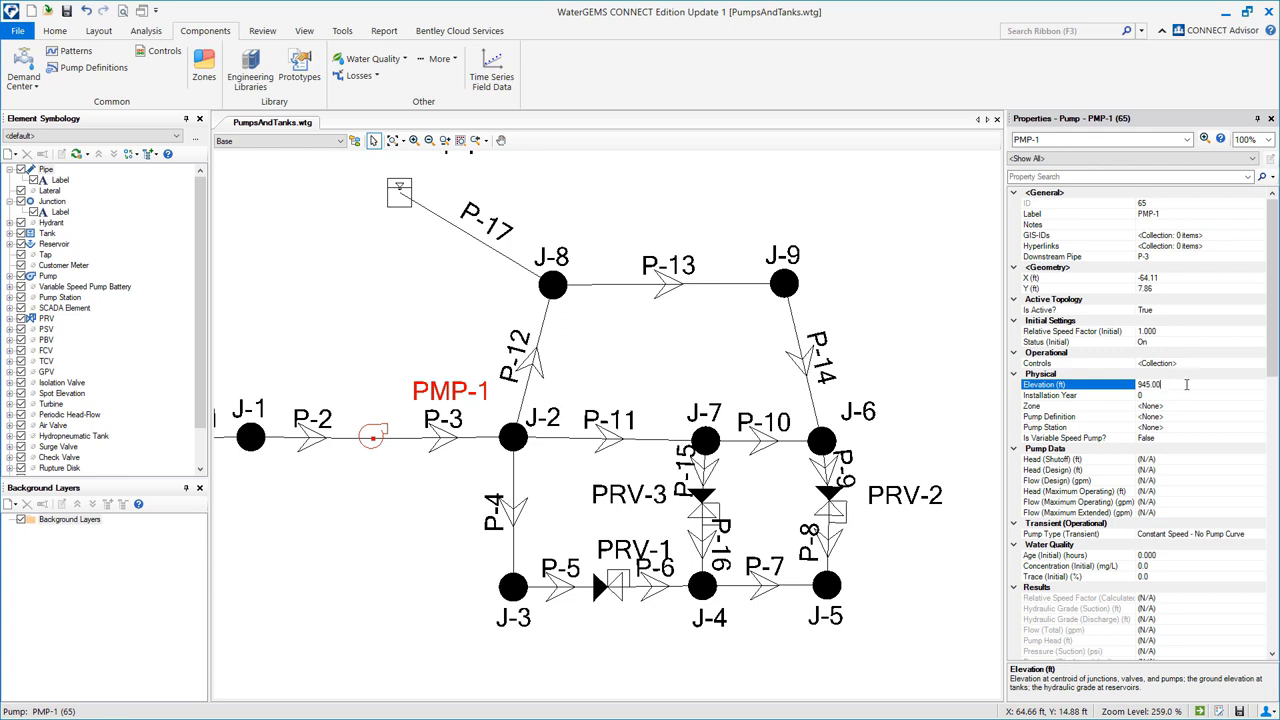
{"action": "left_click", "coordinate": [1095, 417]}
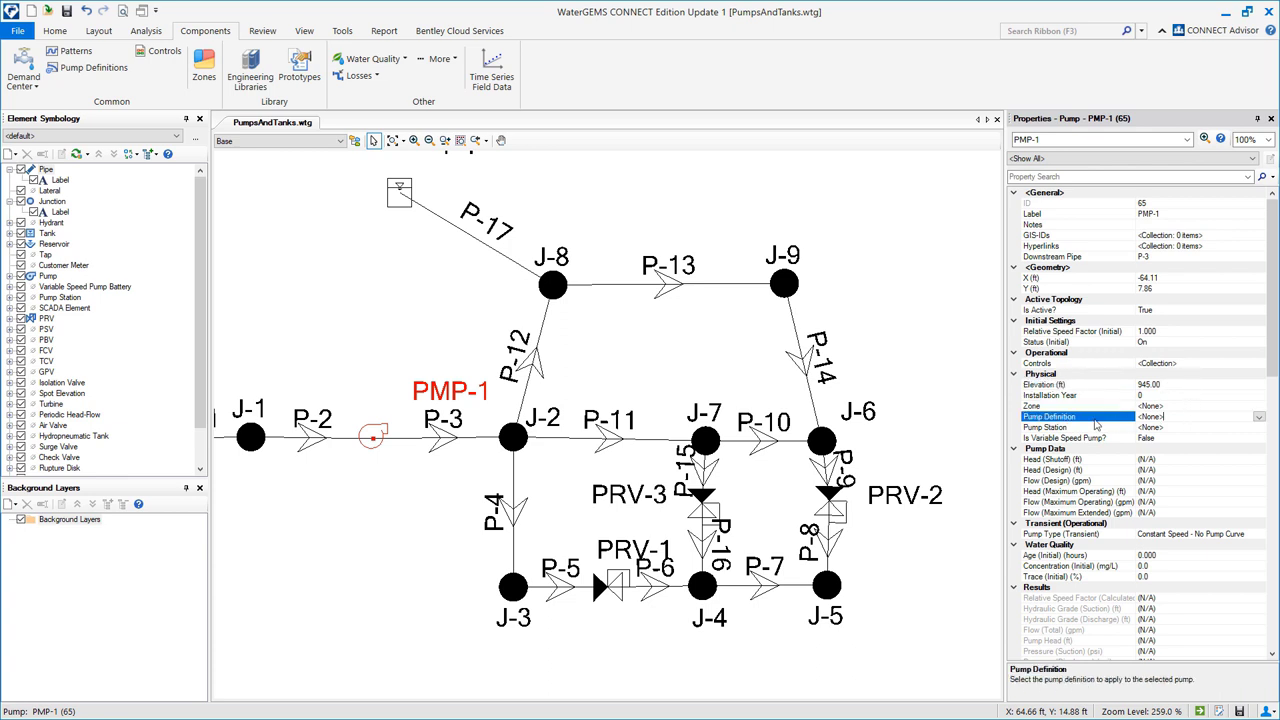
{"action": "left_click", "coordinate": [1258, 417]}
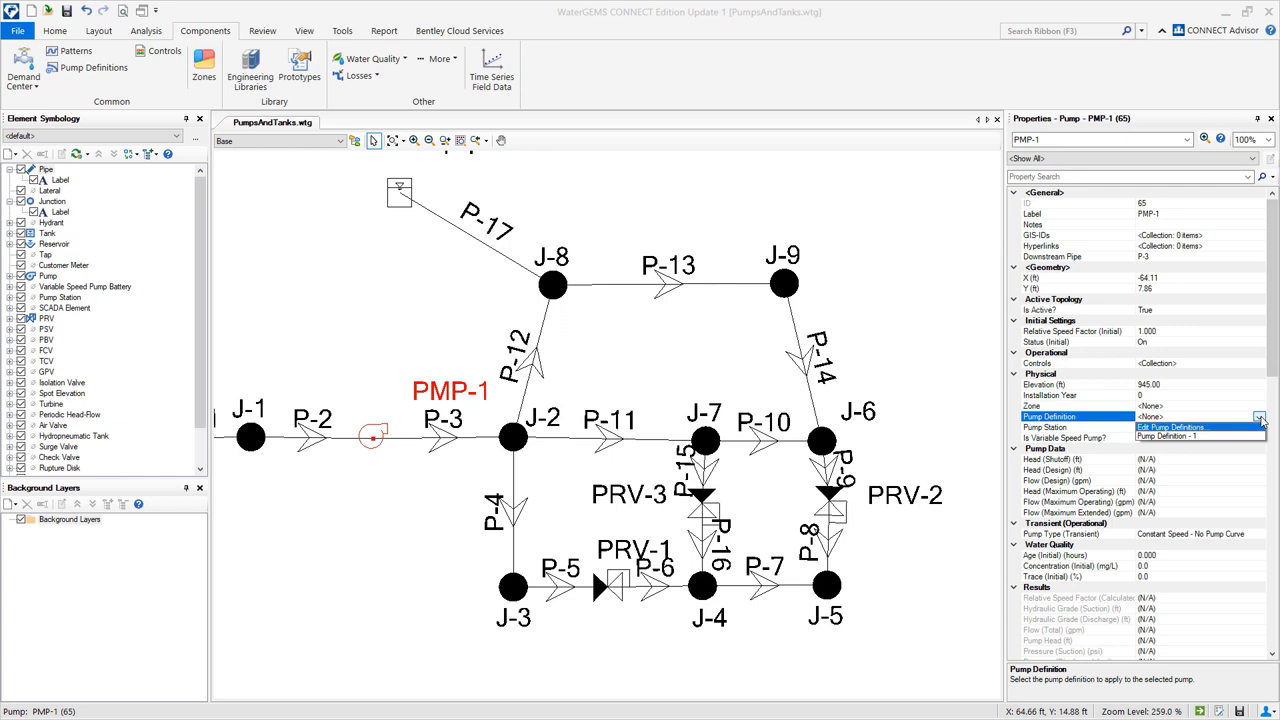
{"action": "left_click", "coordinate": [1170, 440]}
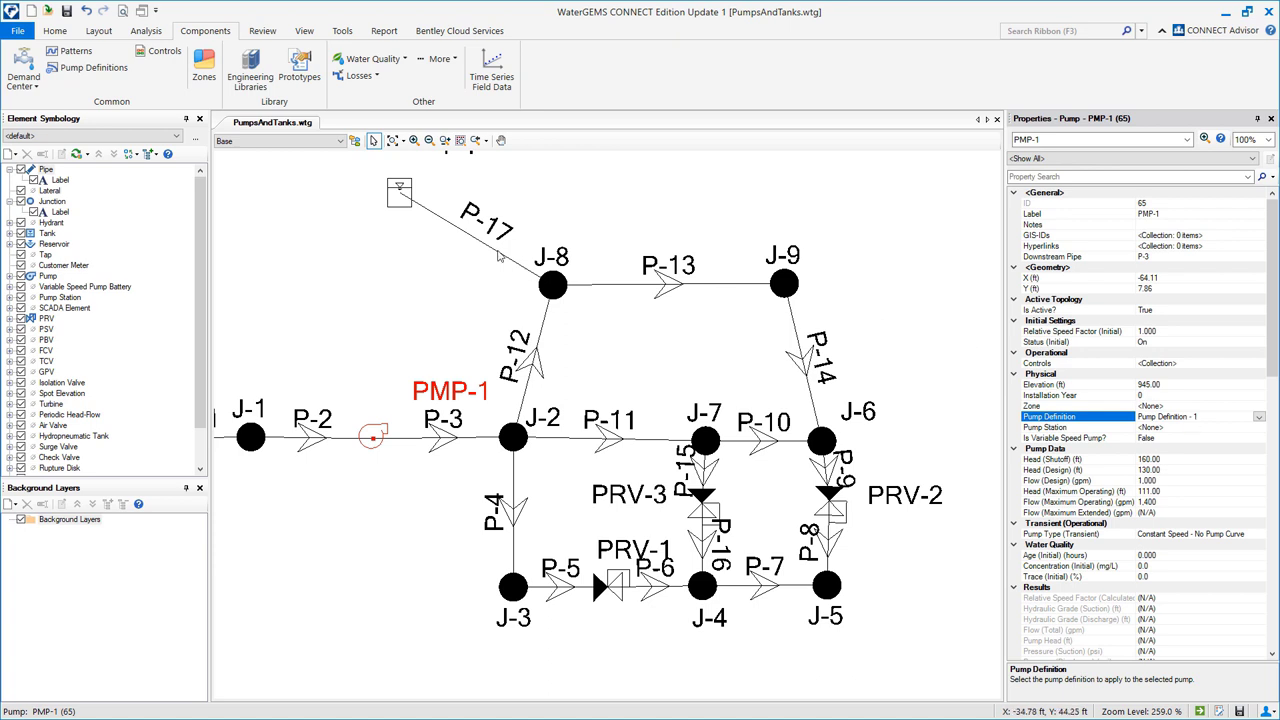
{"action": "left_click", "coordinate": [405, 201]}
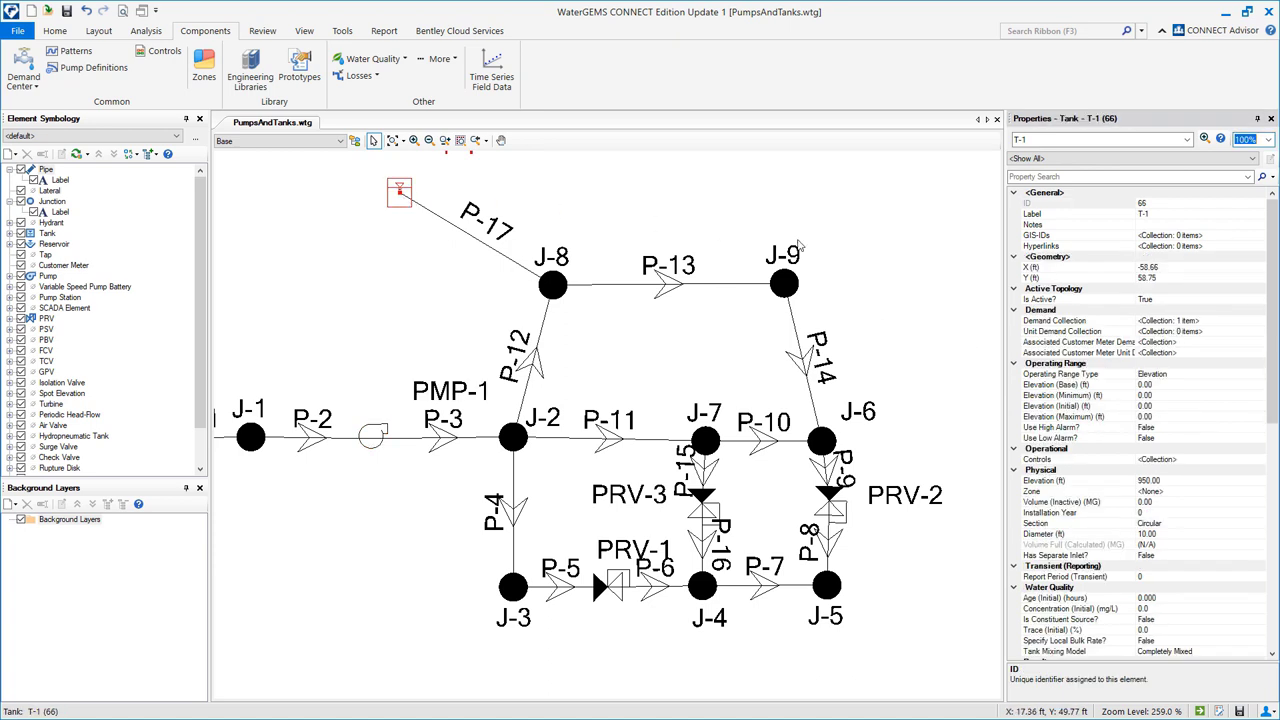
Set tank T-1 base/min/initial/max elevations 1010/1030/1050/1070 ft and diameter 50 ft
{"action": "left_click", "coordinate": [1230, 385]}
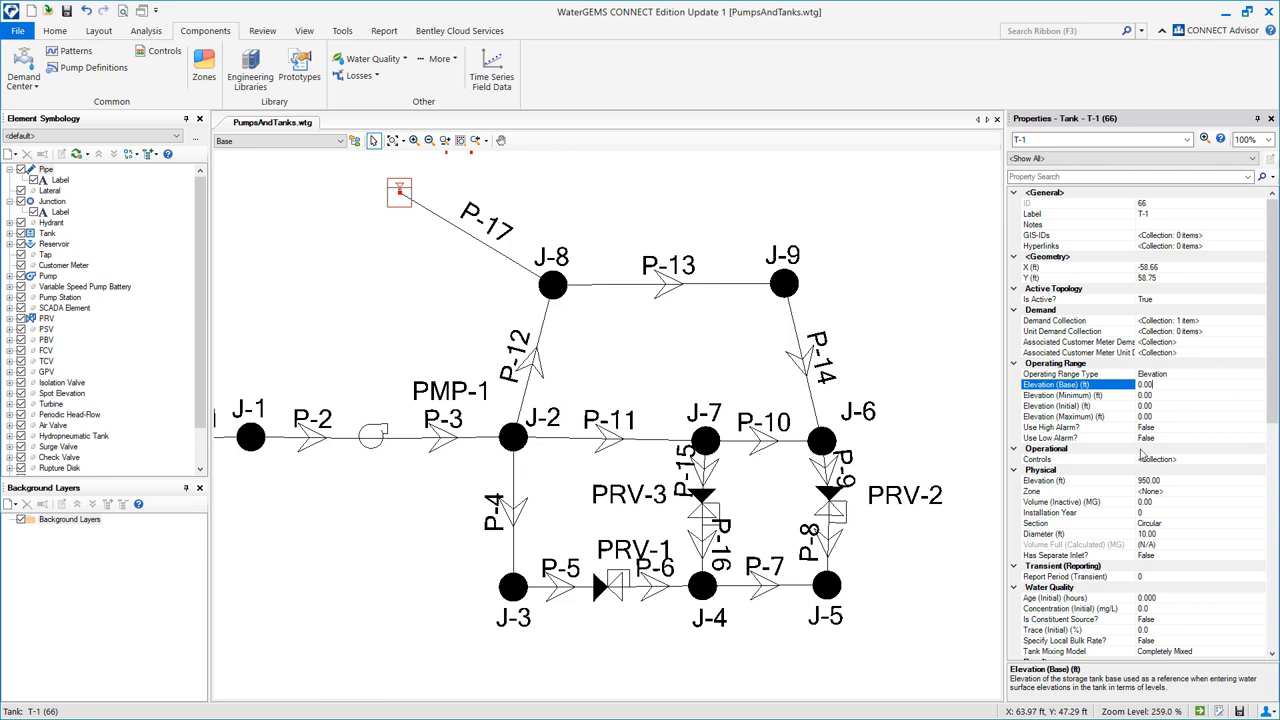
{"action": "left_click", "coordinate": [1165, 481]}
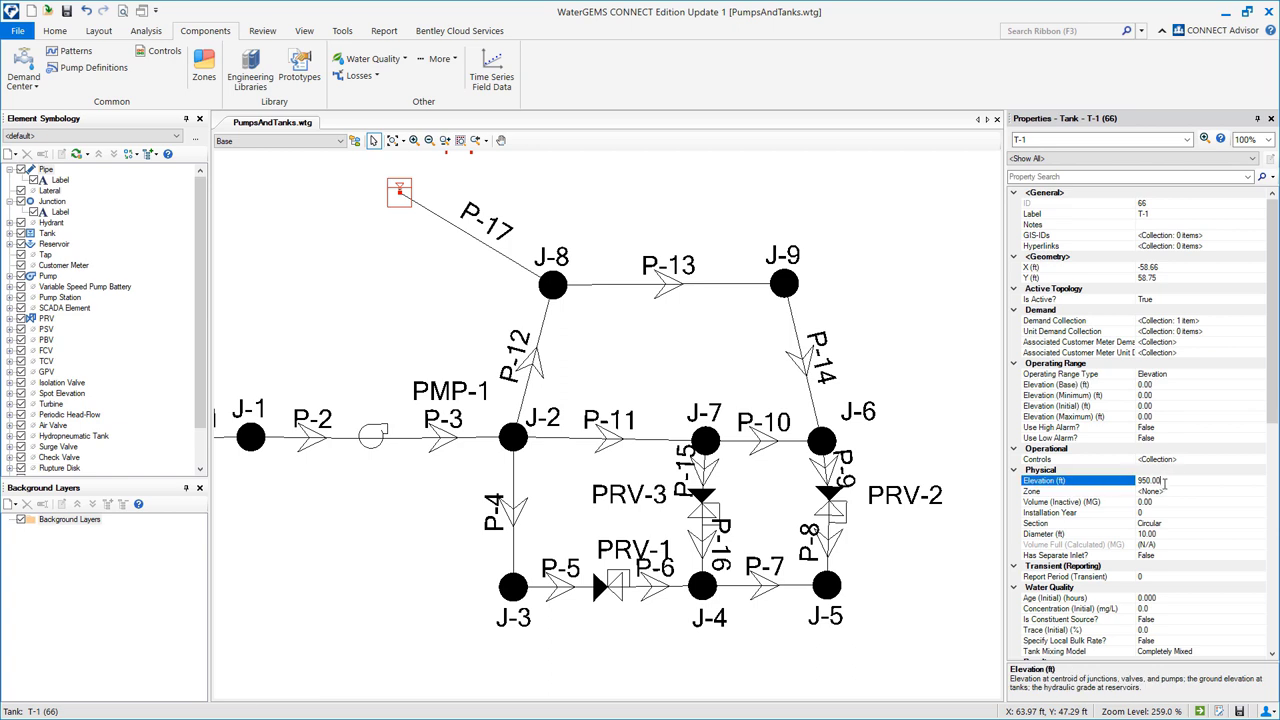
{"action": "left_click", "coordinate": [1165, 385]}
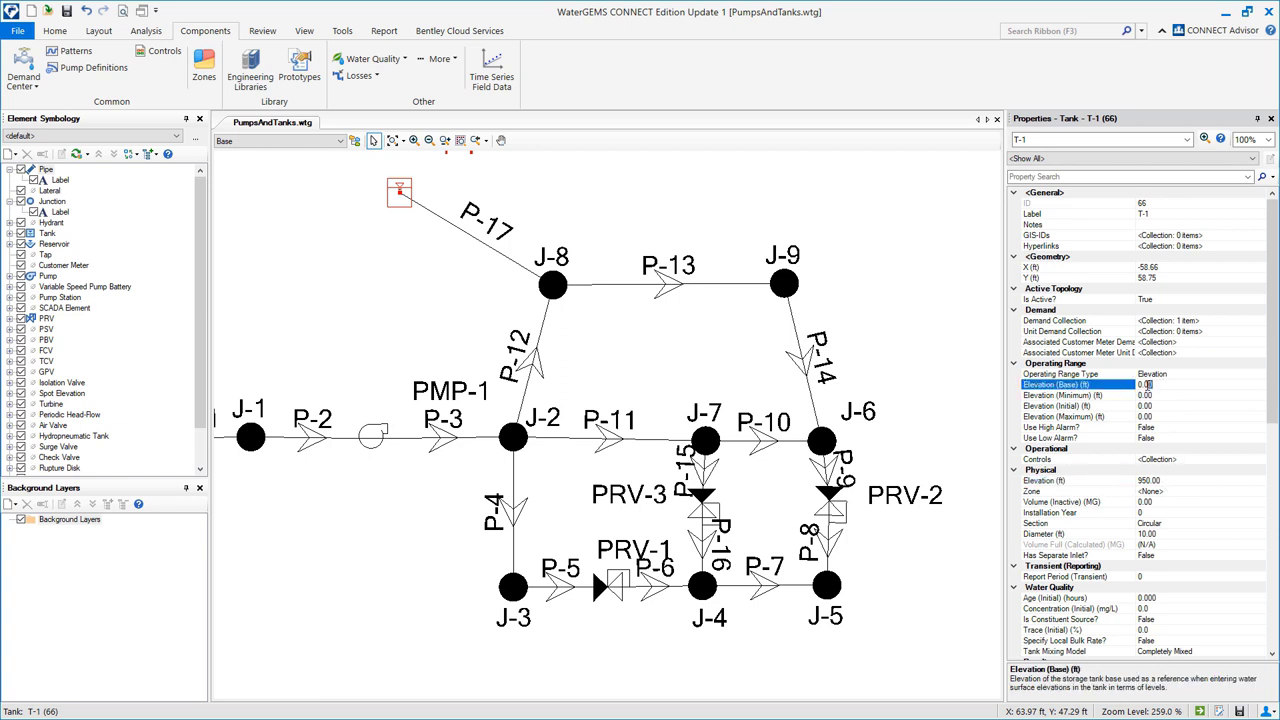
{"action": "type", "text": "101"}
{"action": "left_click", "coordinate": [1170, 396]}
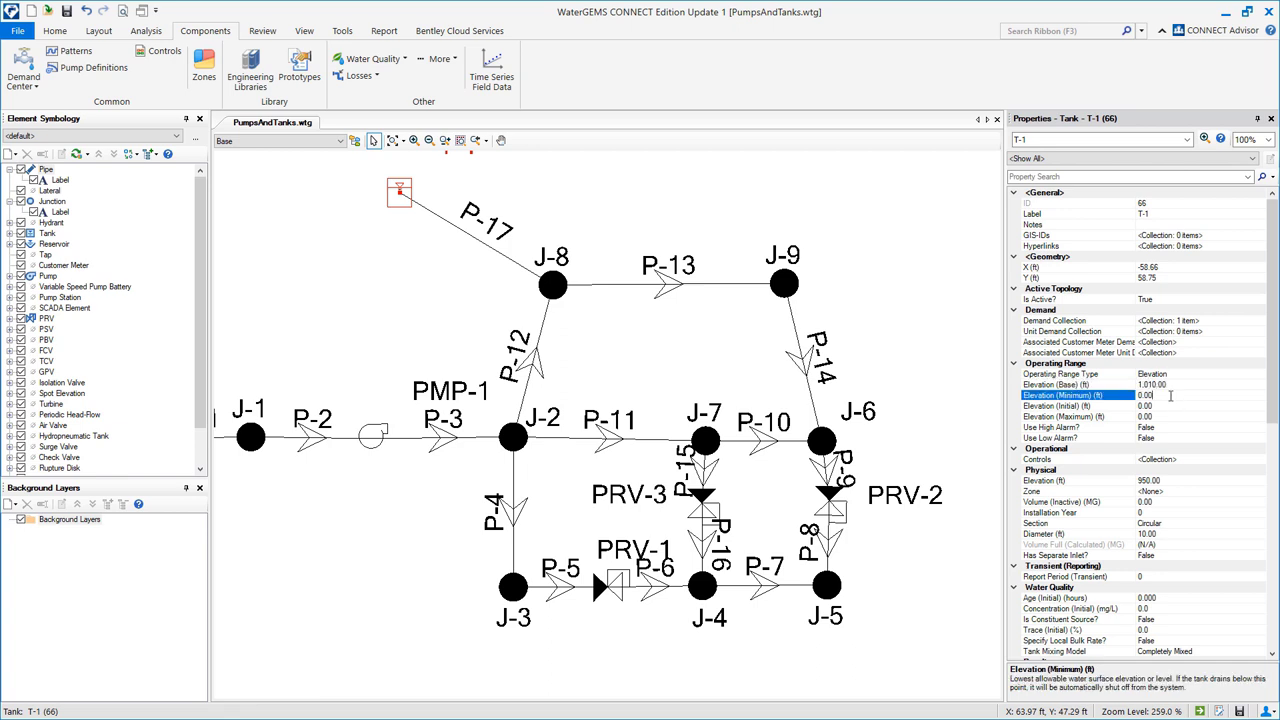
{"action": "type", "text": "1030"}
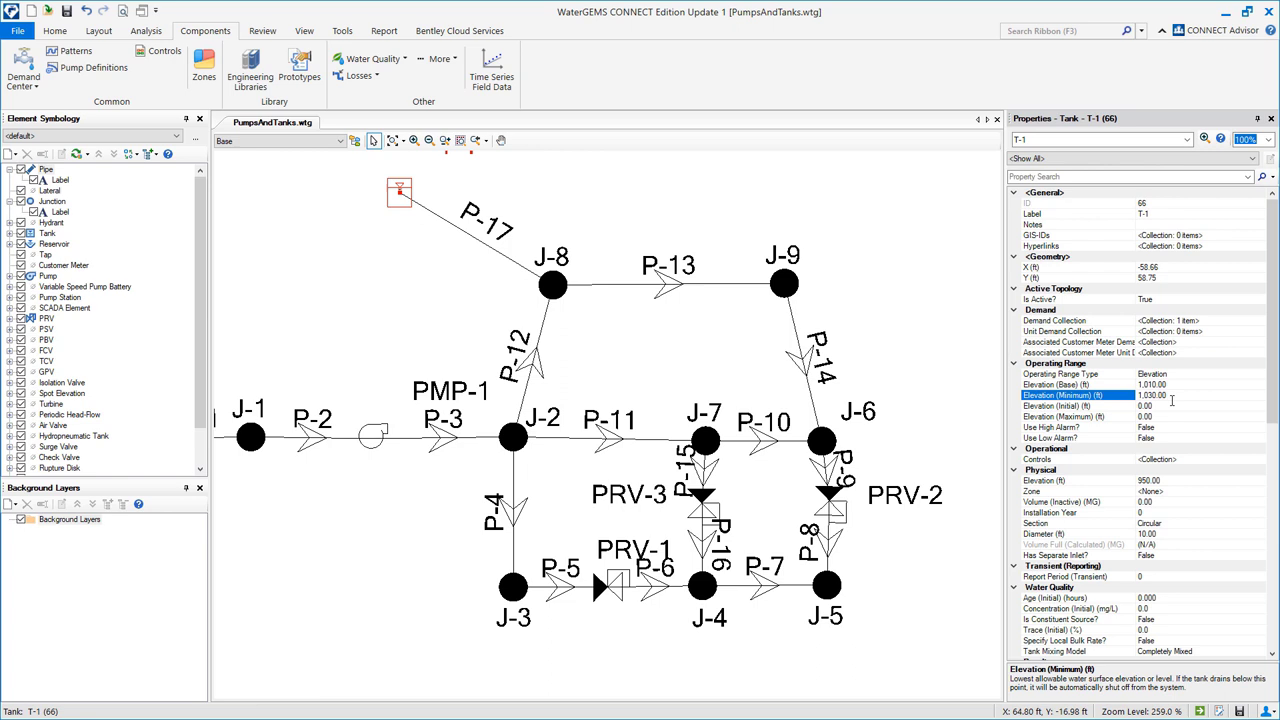
{"action": "left_click", "coordinate": [1175, 404]}
{"action": "left_click", "coordinate": [1170, 416]}
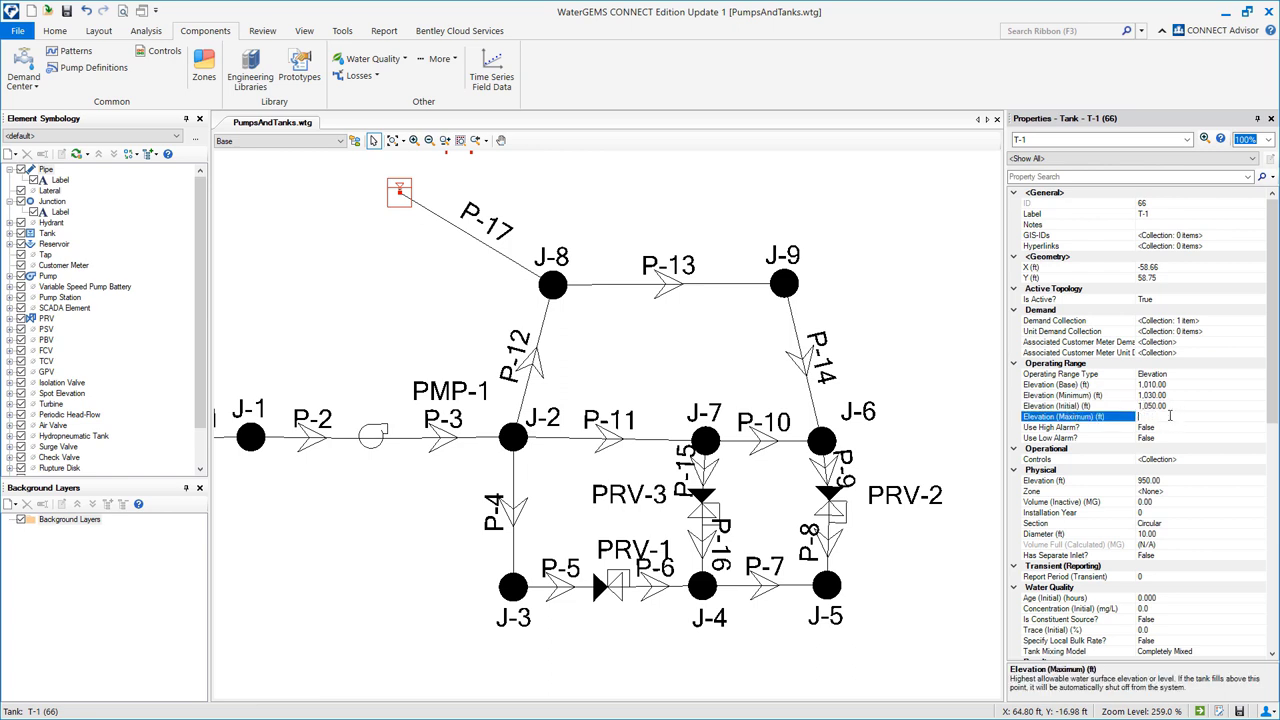
{"action": "type", "text": "1070"}
{"action": "left_click", "coordinate": [1186, 482]}
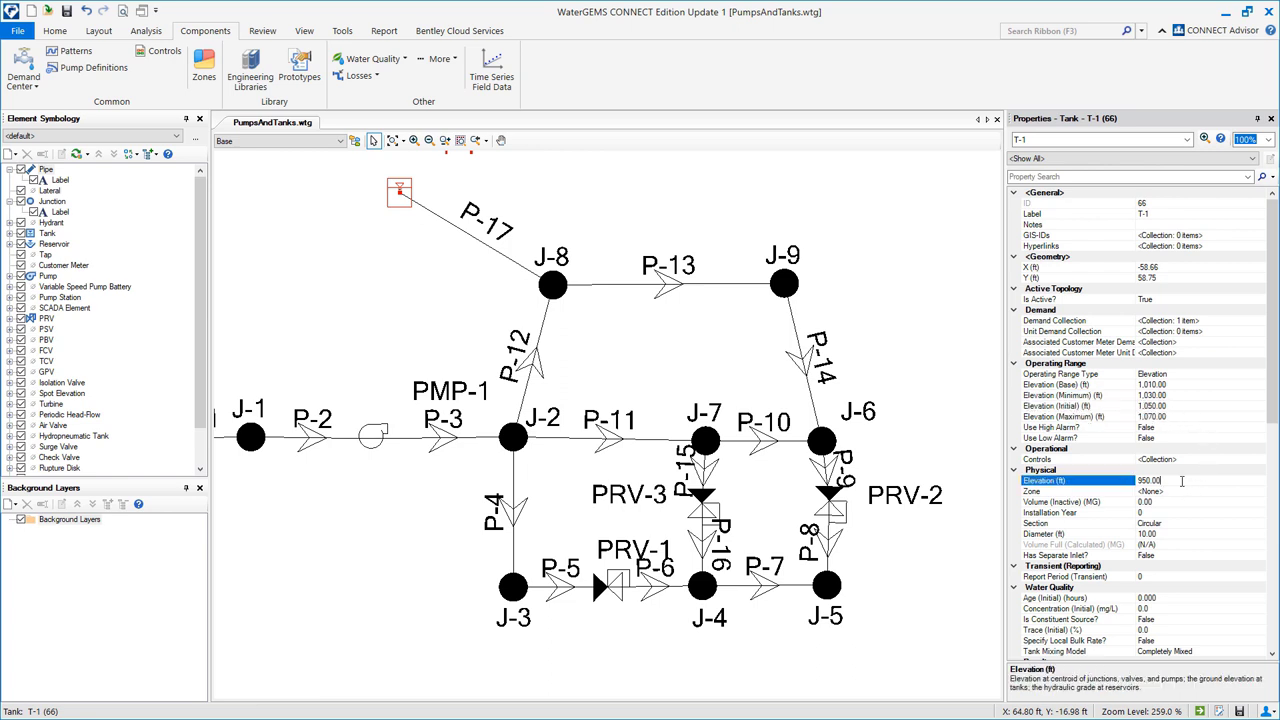
{"action": "left_click", "coordinate": [1180, 534]}
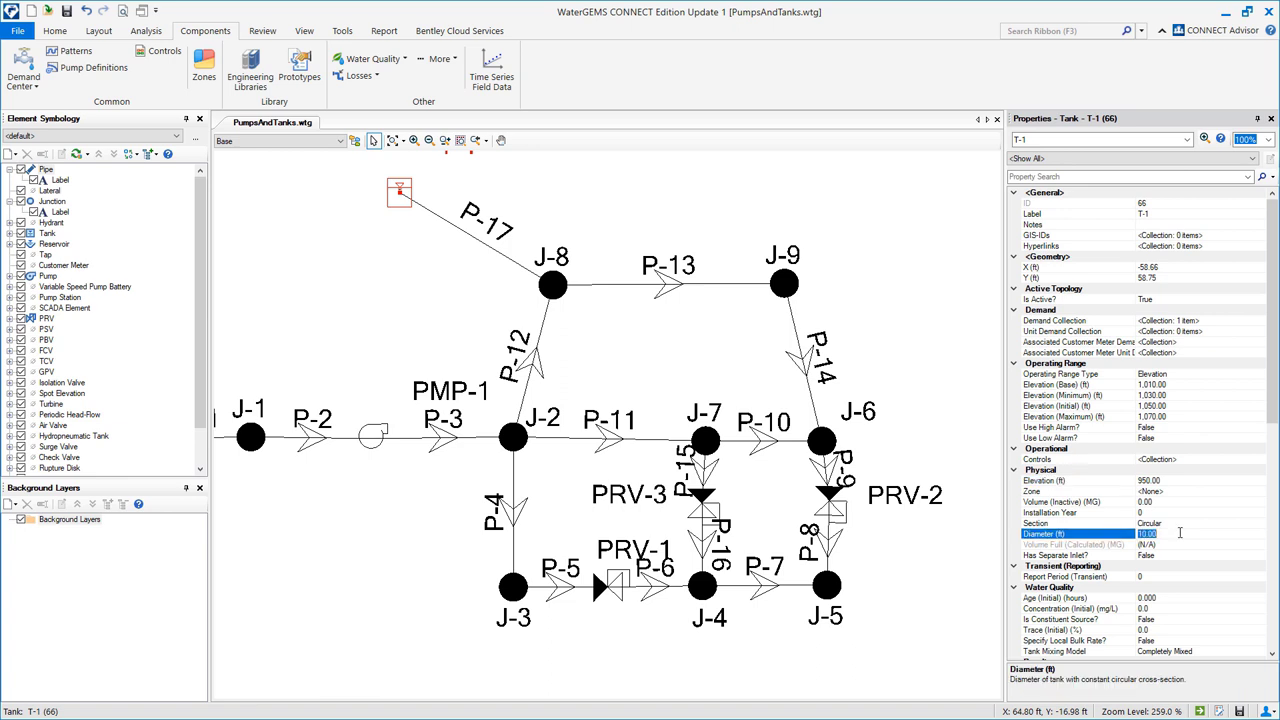
{"action": "type", "text": "50"}
{"action": "left_click", "coordinate": [1196, 523]}
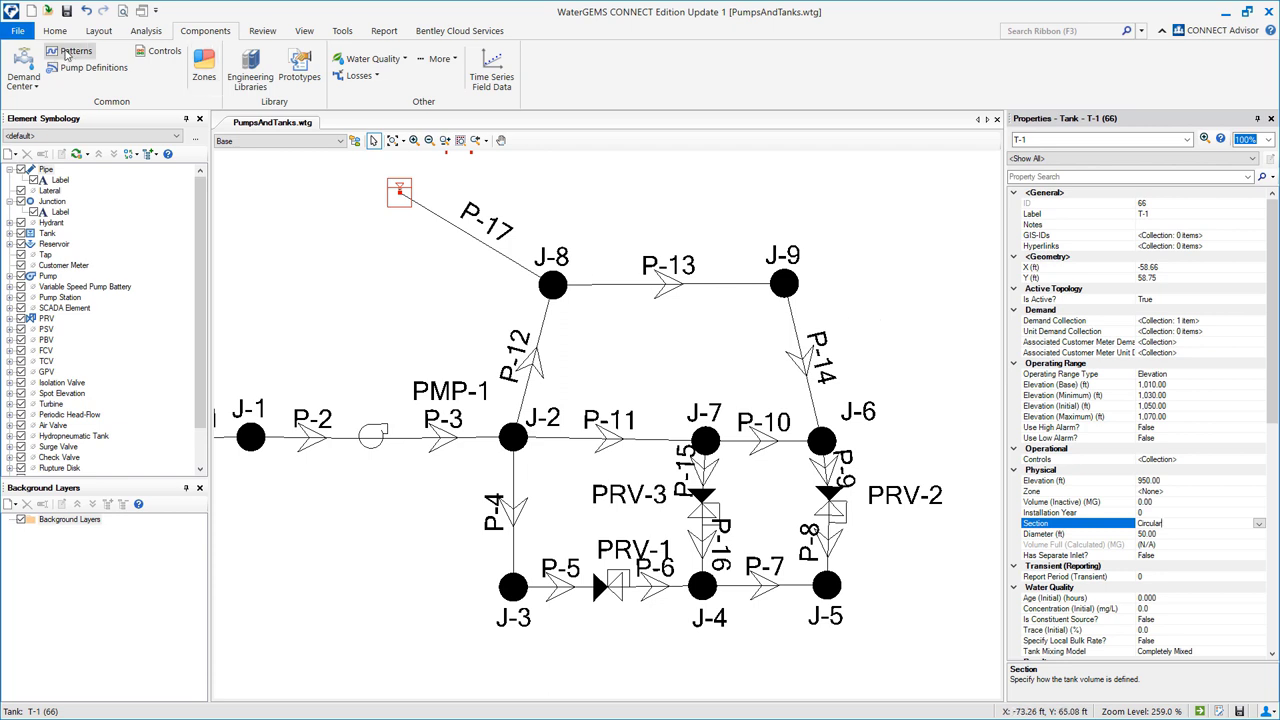
Open the Scenarios manager and start renaming the Base scenario
{"action": "left_click", "coordinate": [147, 33]}
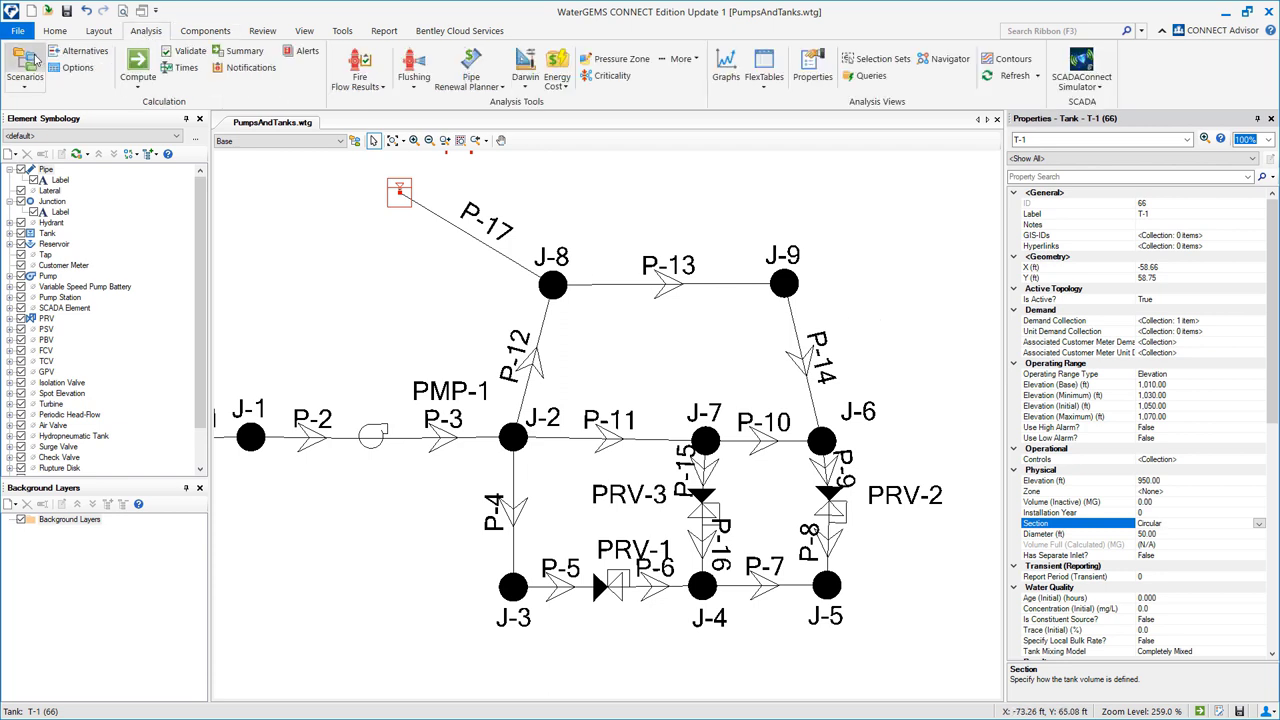
{"action": "left_click", "coordinate": [25, 72]}
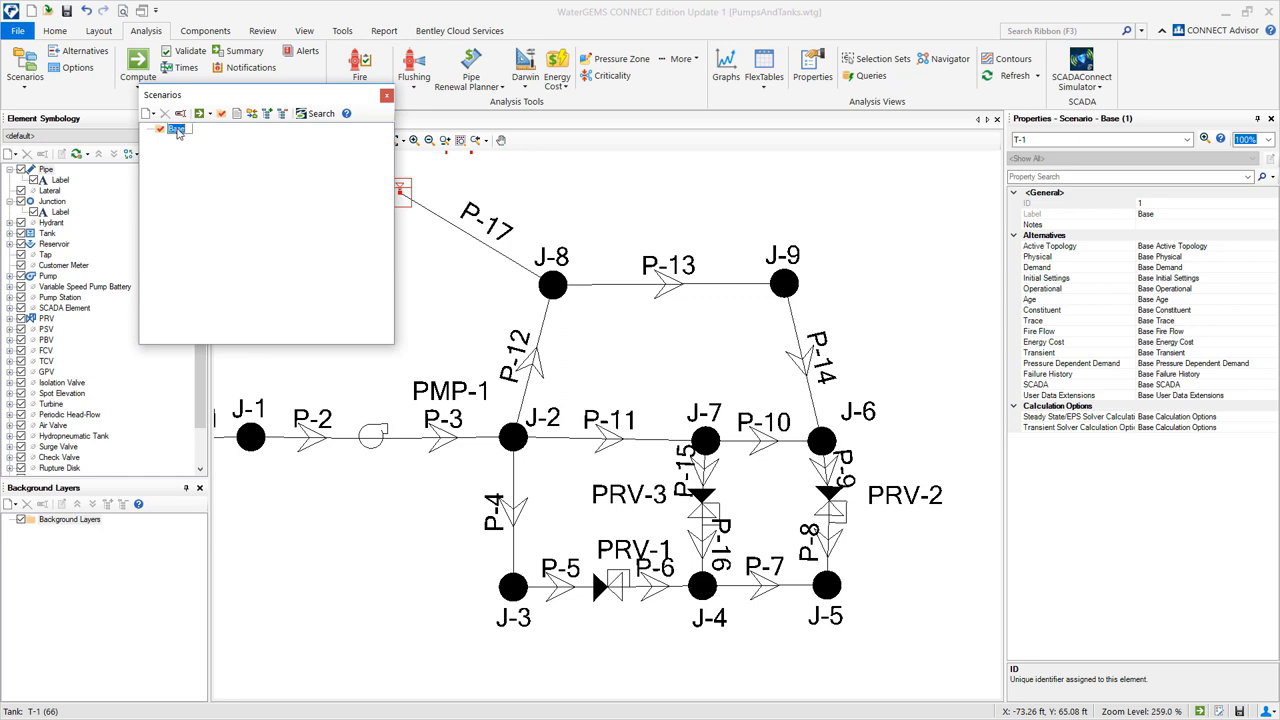
{"action": "key", "text": "BackSpace"}
Commit the scenario name AVG Daily and review junction J-8's demand collection
{"action": "key", "text": "Return"}
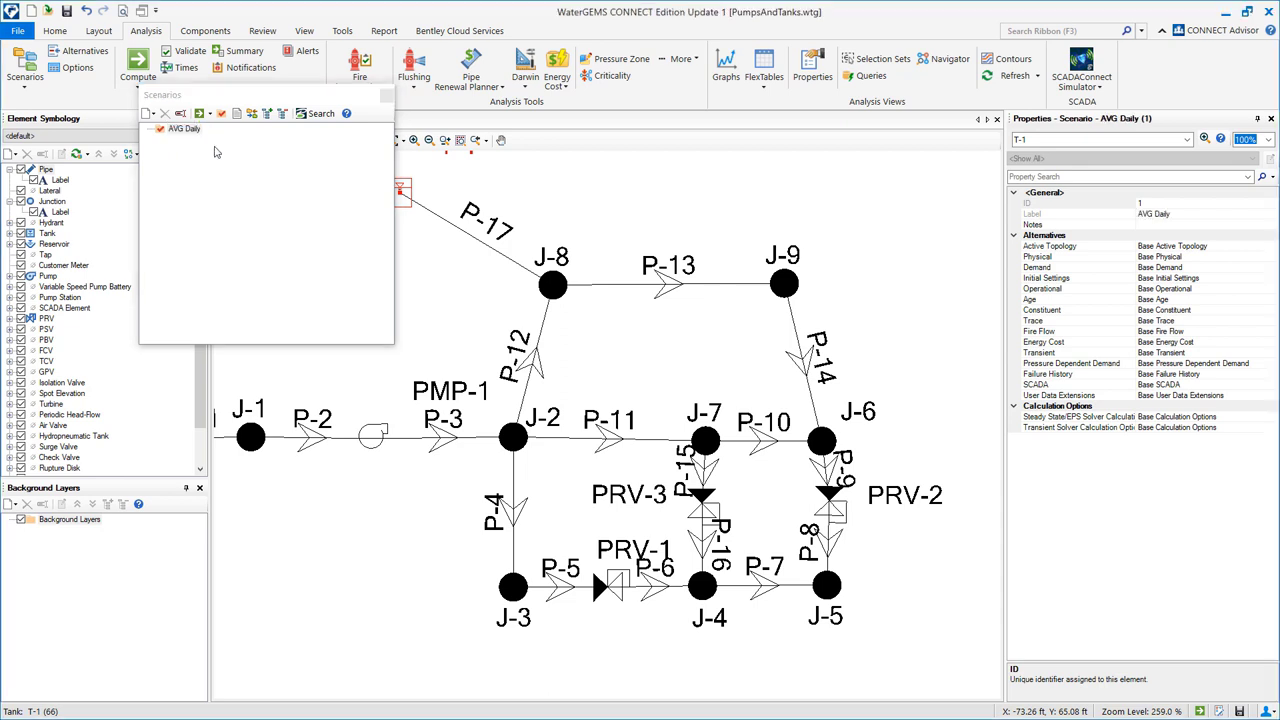
{"action": "left_click_drag", "start_coordinate": [347, 100], "coordinate": [329, 126]}
{"action": "left_click", "coordinate": [558, 285]}
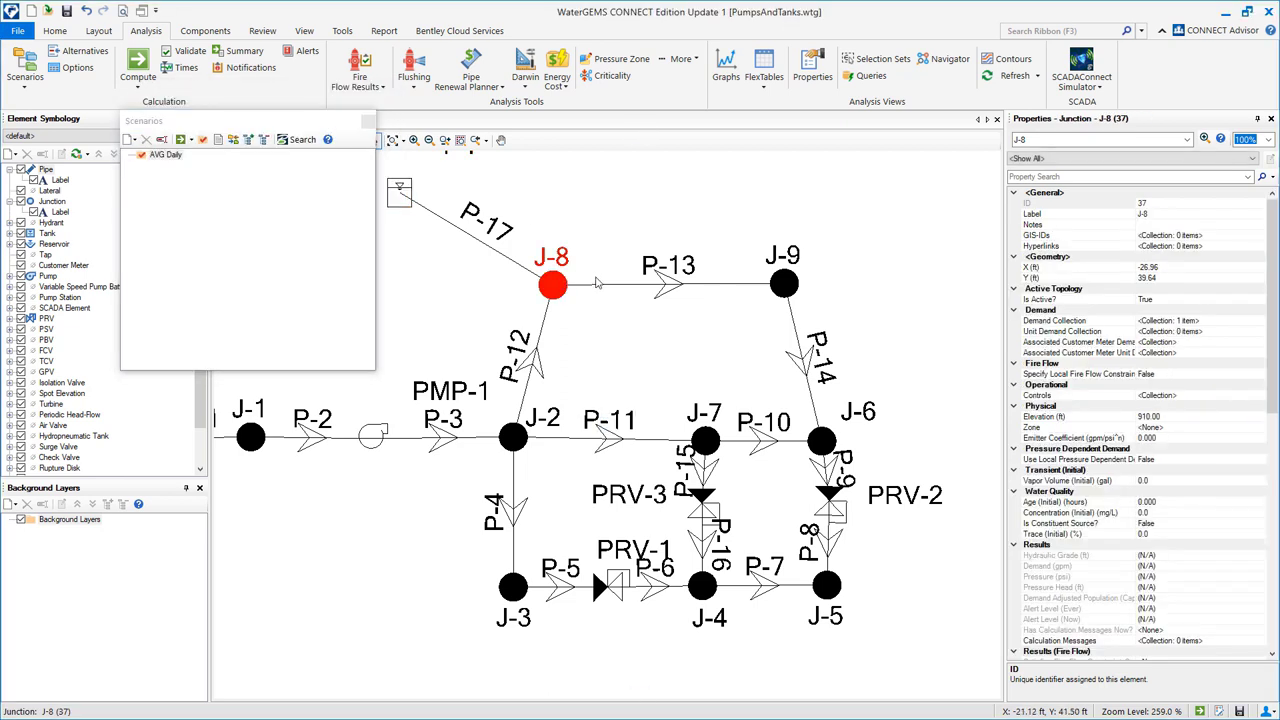
{"action": "left_click", "coordinate": [1243, 324]}
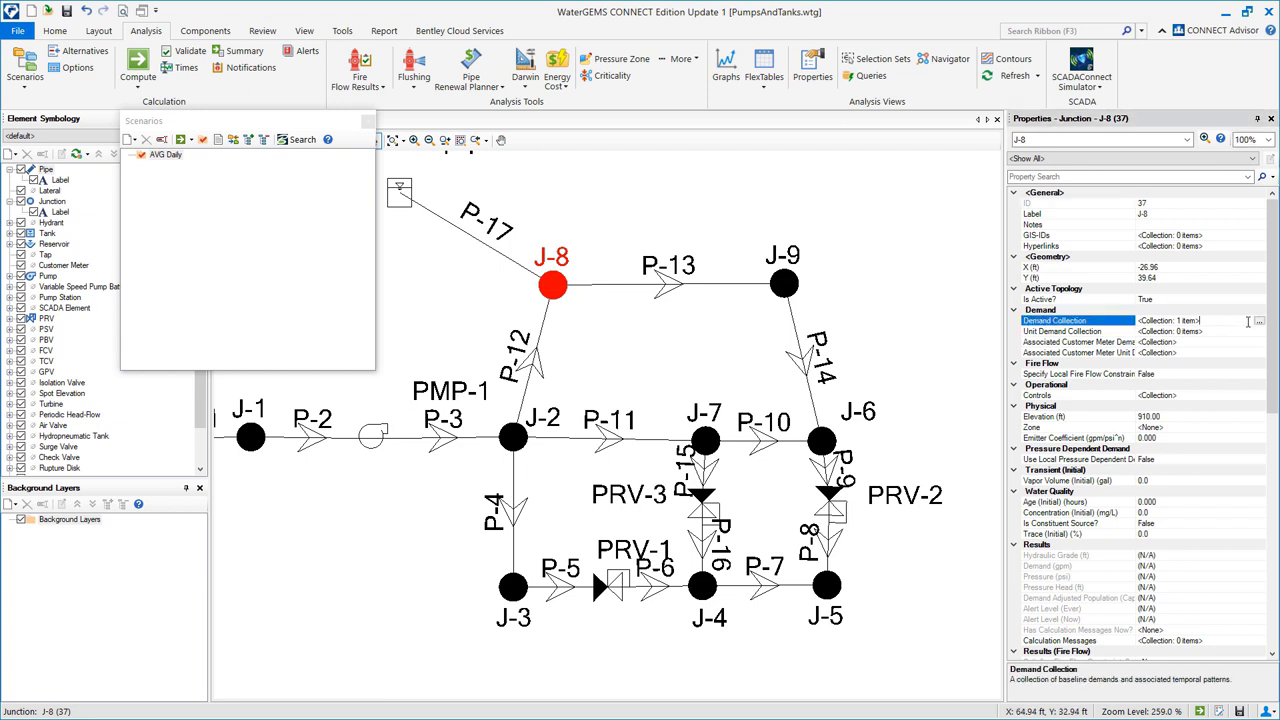
{"action": "left_click", "coordinate": [1259, 322]}
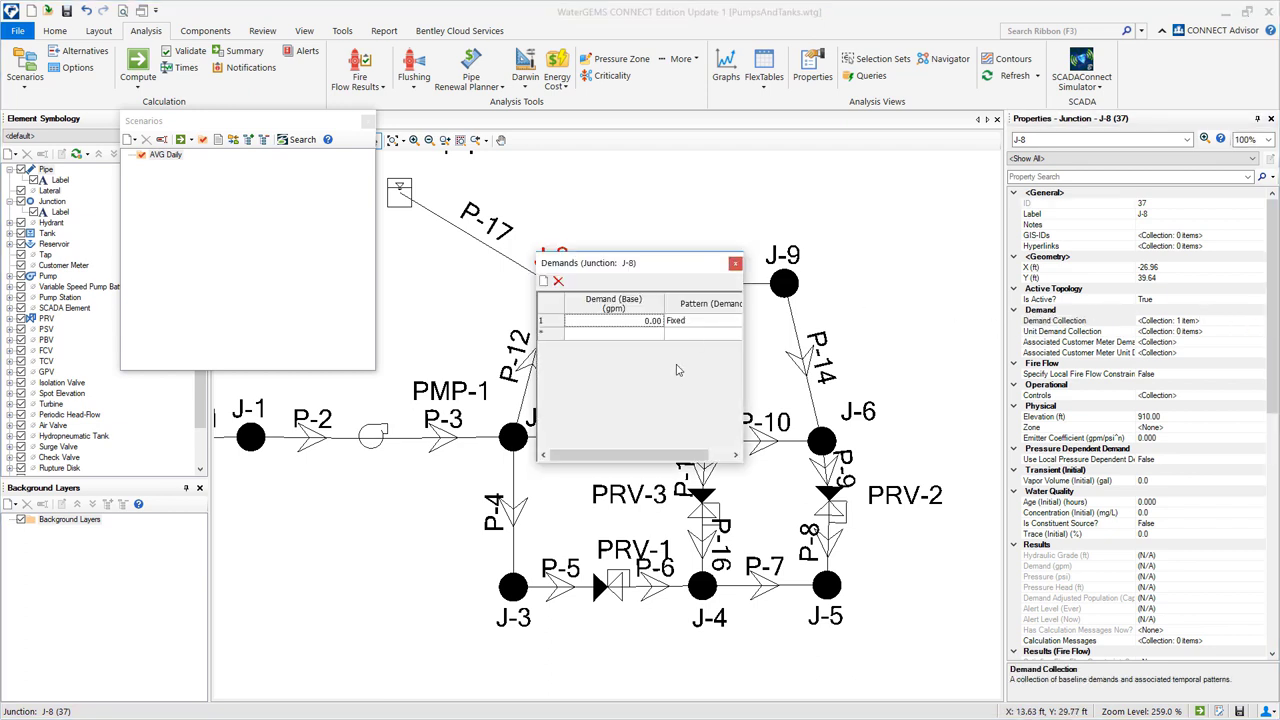
{"action": "left_click", "coordinate": [736, 265]}
Review junction J-9's demand collection, then close the Scenarios window
{"action": "left_click", "coordinate": [784, 284]}
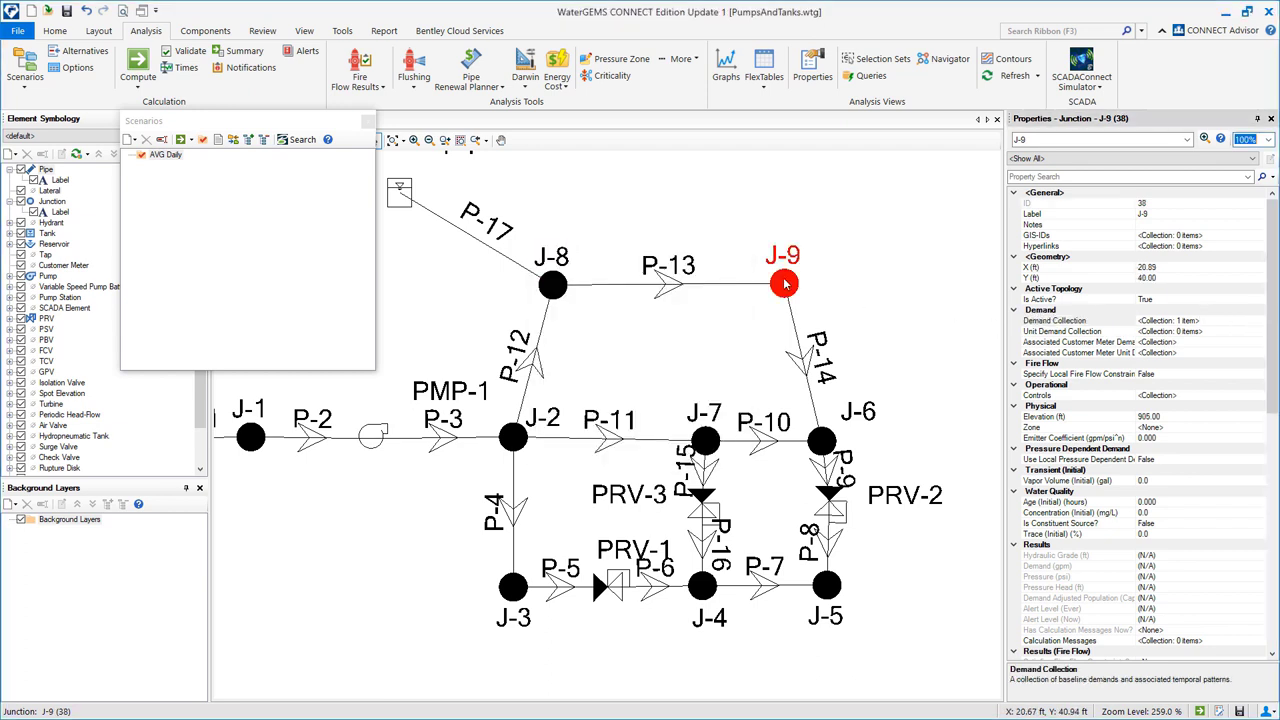
{"action": "left_click", "coordinate": [1259, 322]}
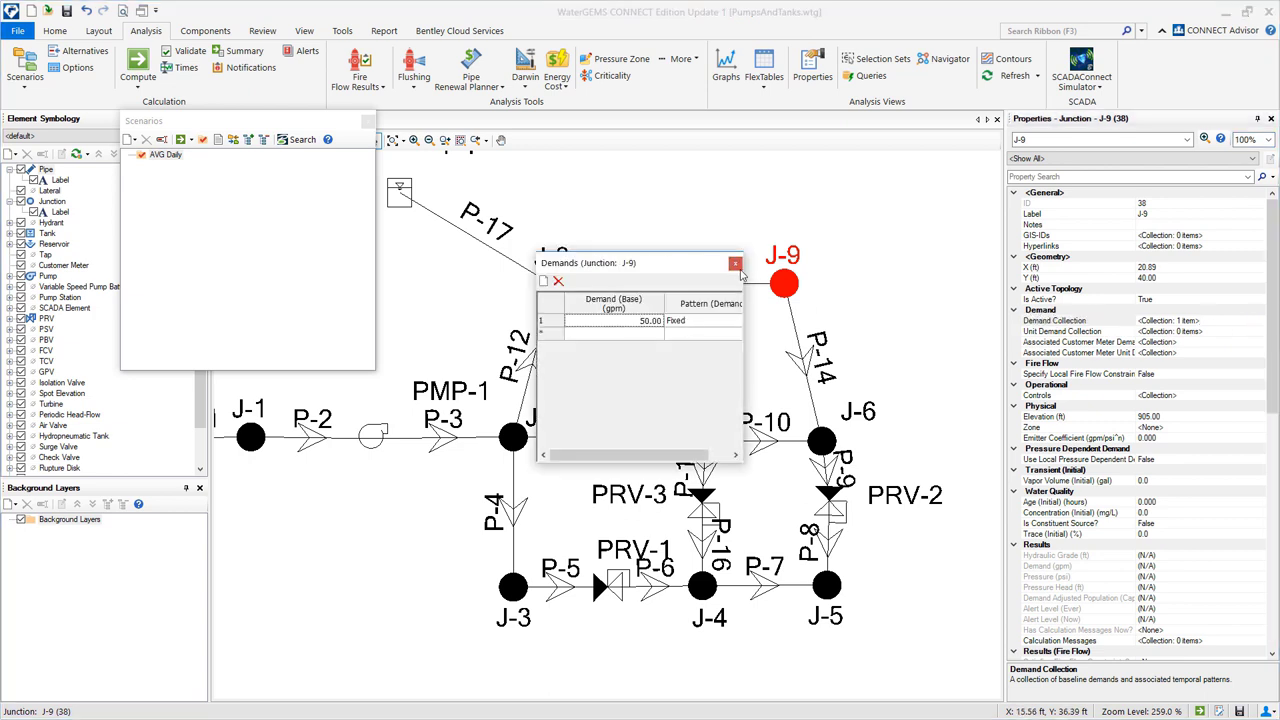
{"action": "left_click", "coordinate": [744, 254]}
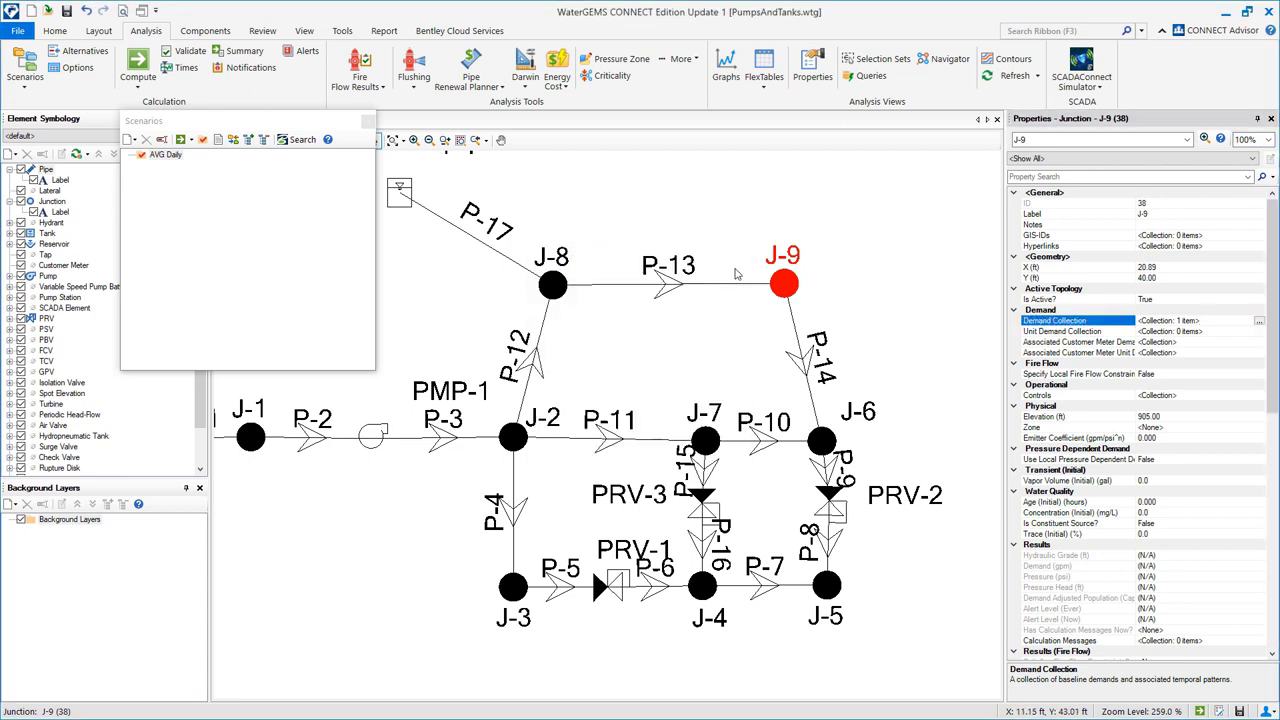
{"action": "left_click", "coordinate": [367, 123]}
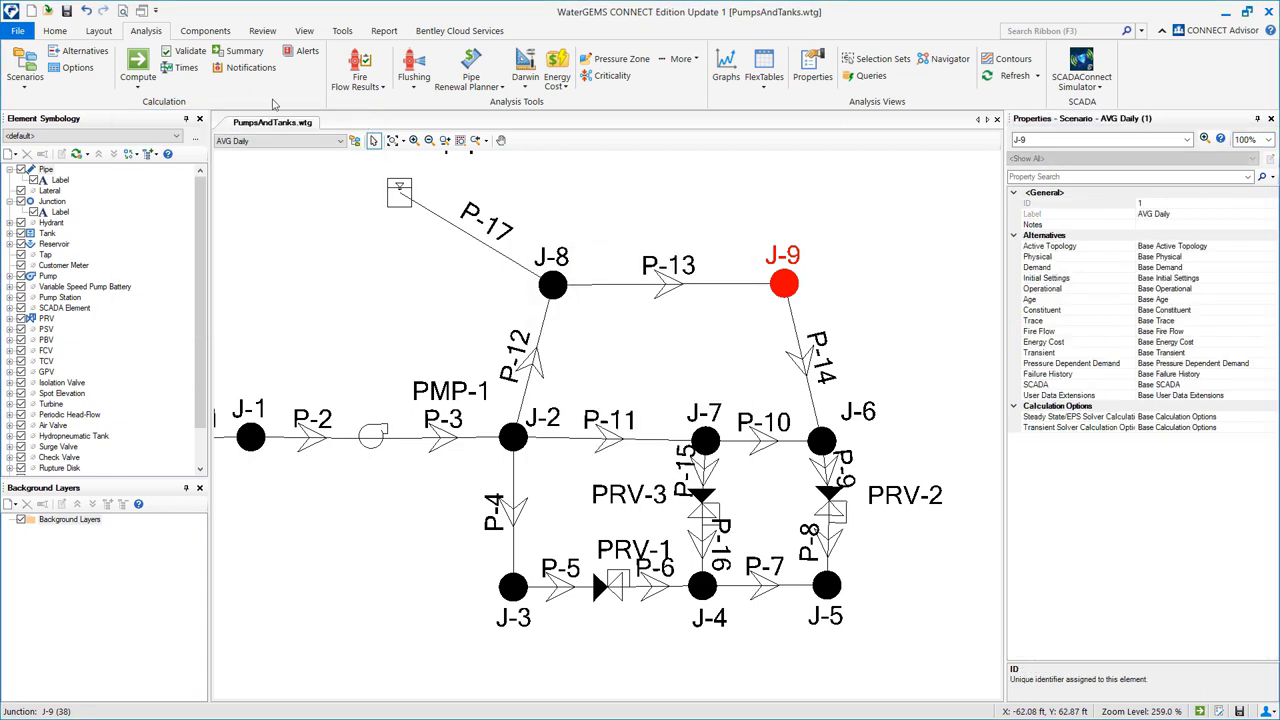
Validate the model without errors and compute the AVG Daily scenario
{"action": "left_click", "coordinate": [192, 52]}
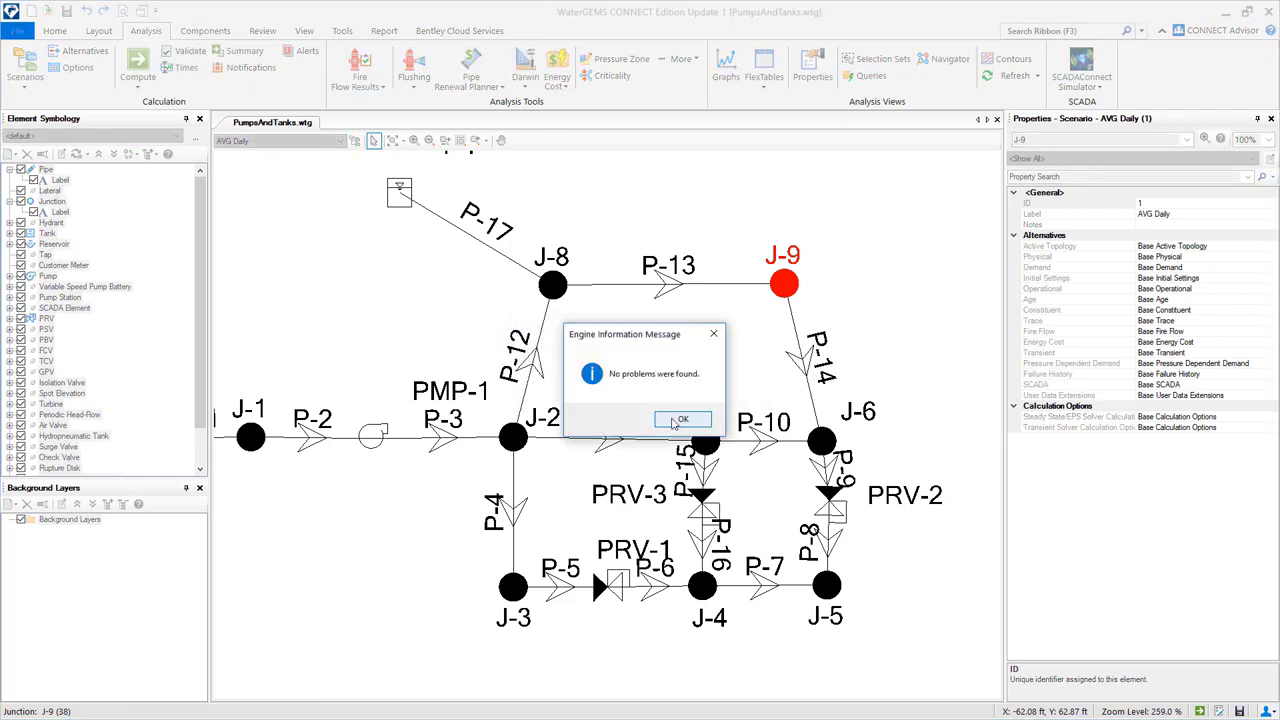
{"action": "left_click", "coordinate": [677, 420]}
{"action": "left_click", "coordinate": [138, 62]}
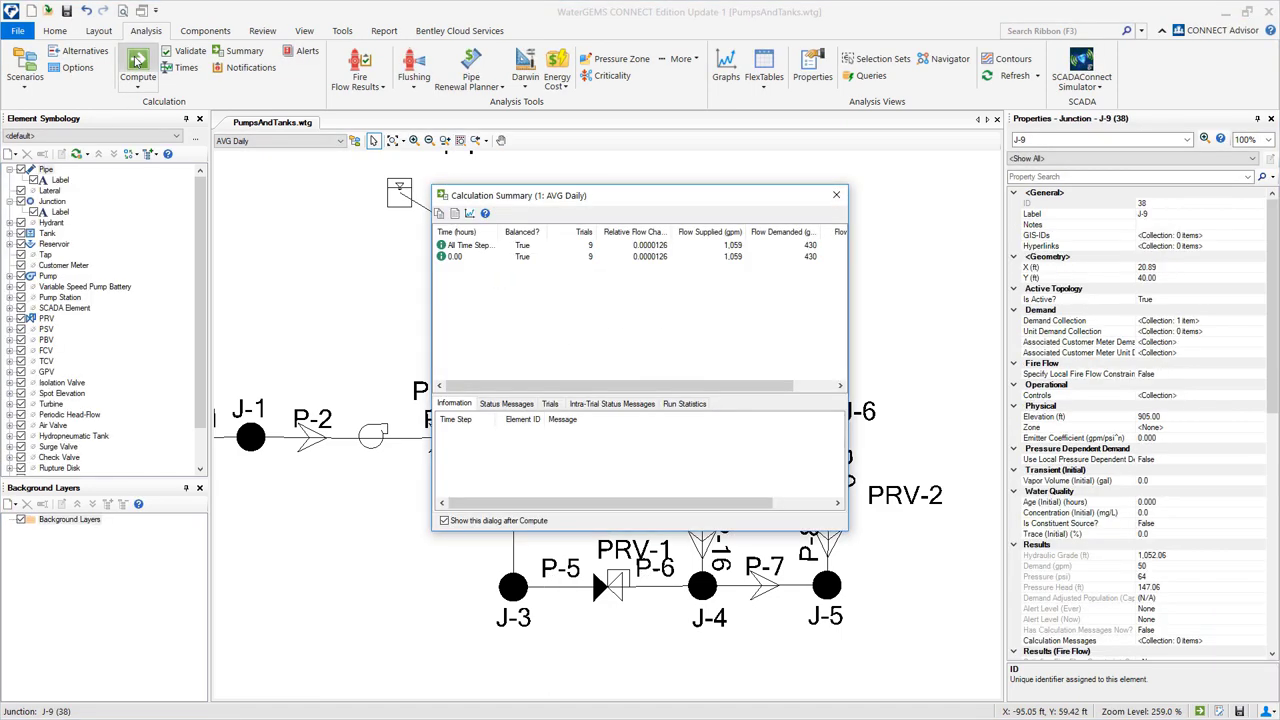
Review the Calculation Summary: 1,059 gpm supplied, 430 gpm demanded, balanced in 9 trials
{"action": "left_click_drag", "start_coordinate": [476, 390], "coordinate": [580, 389]}
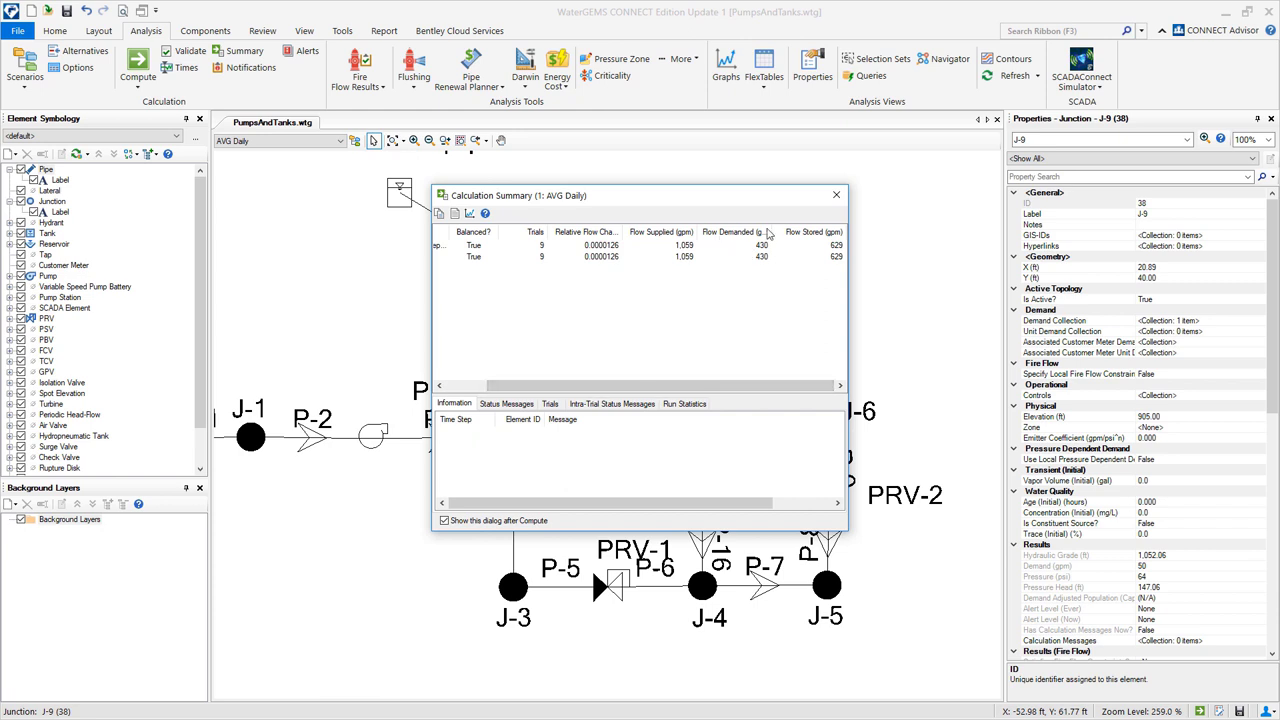
{"action": "left_click_drag", "start_coordinate": [773, 231], "coordinate": [786, 231]}
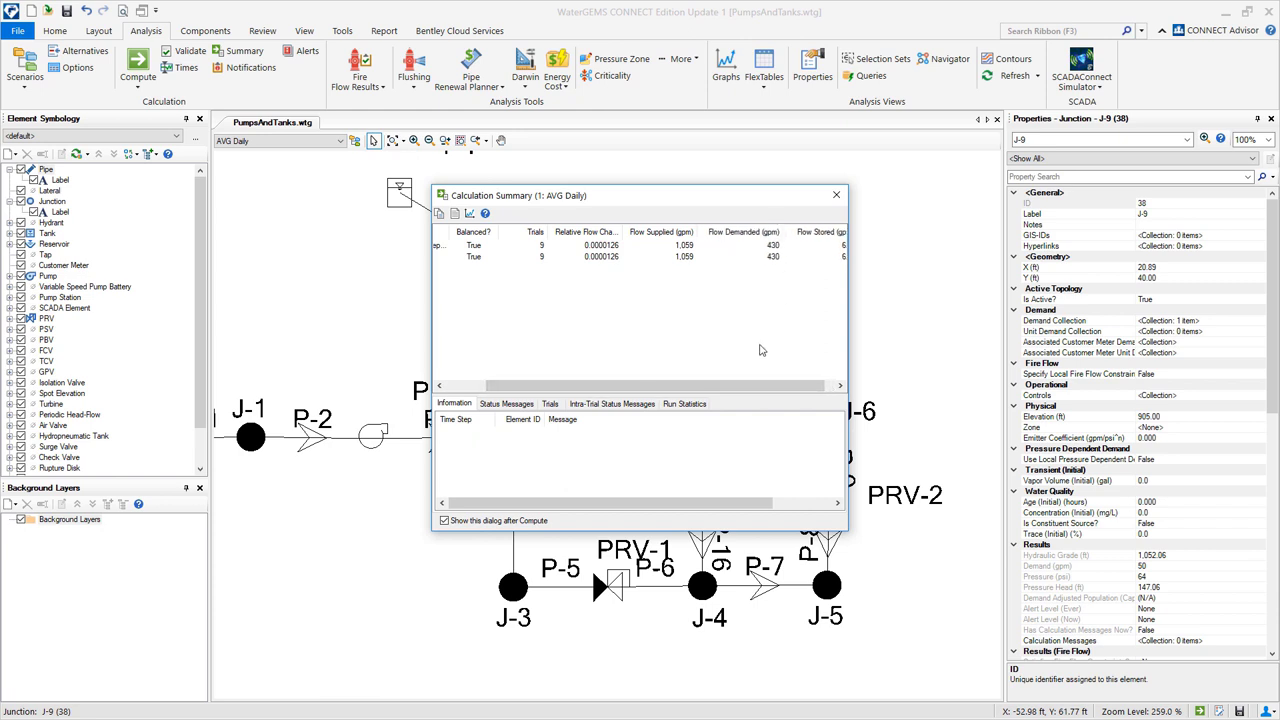
{"action": "left_click_drag", "start_coordinate": [748, 391], "coordinate": [762, 391]}
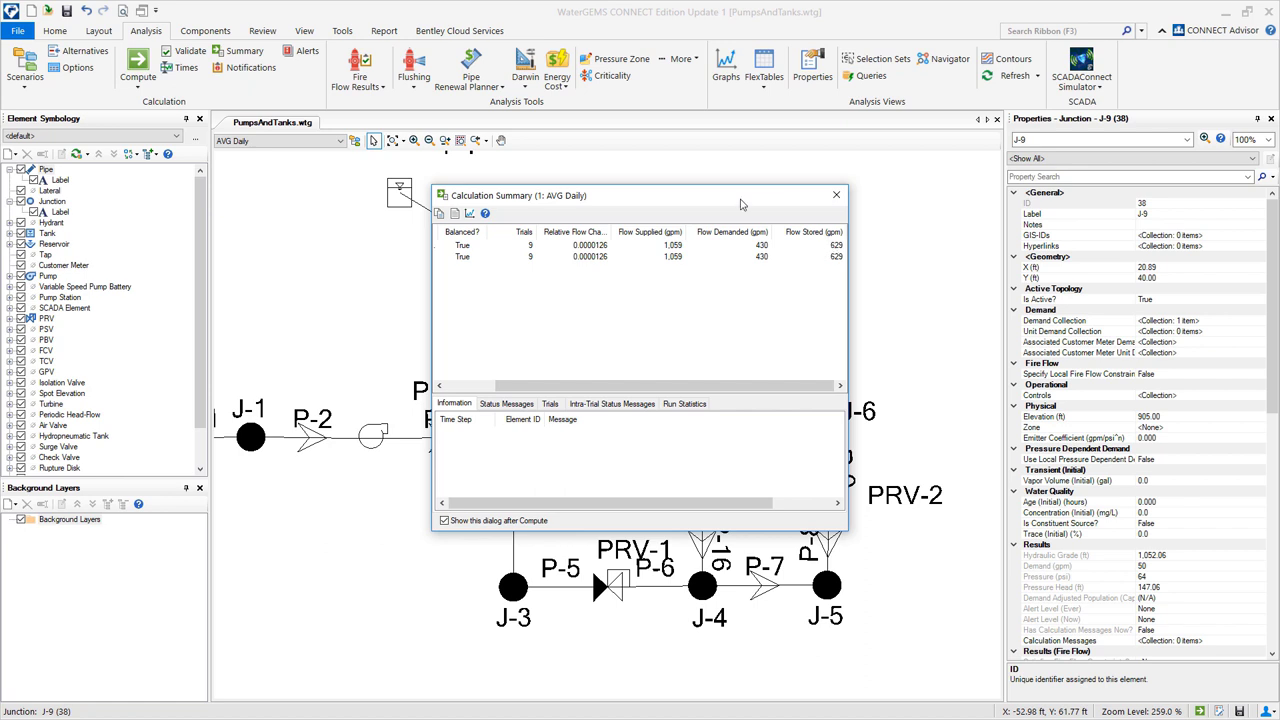
{"action": "left_click_drag", "start_coordinate": [737, 200], "coordinate": [688, 323]}
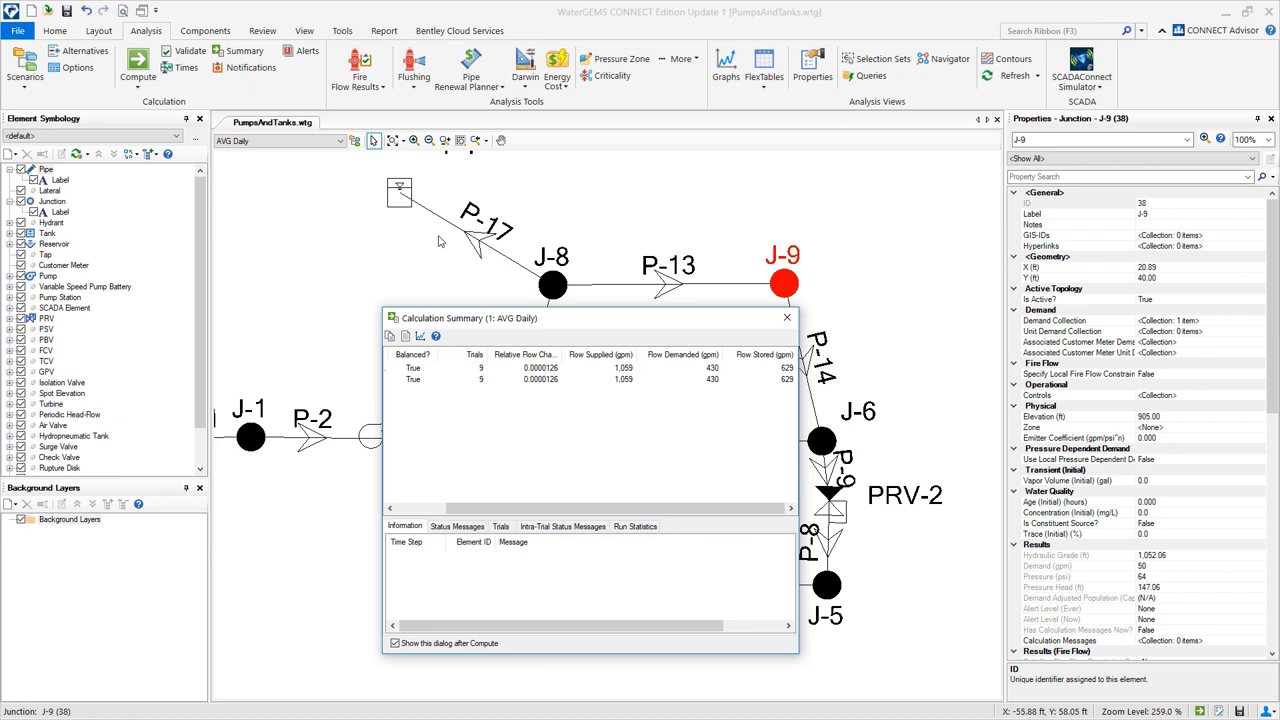
{"action": "left_click", "coordinate": [787, 320]}
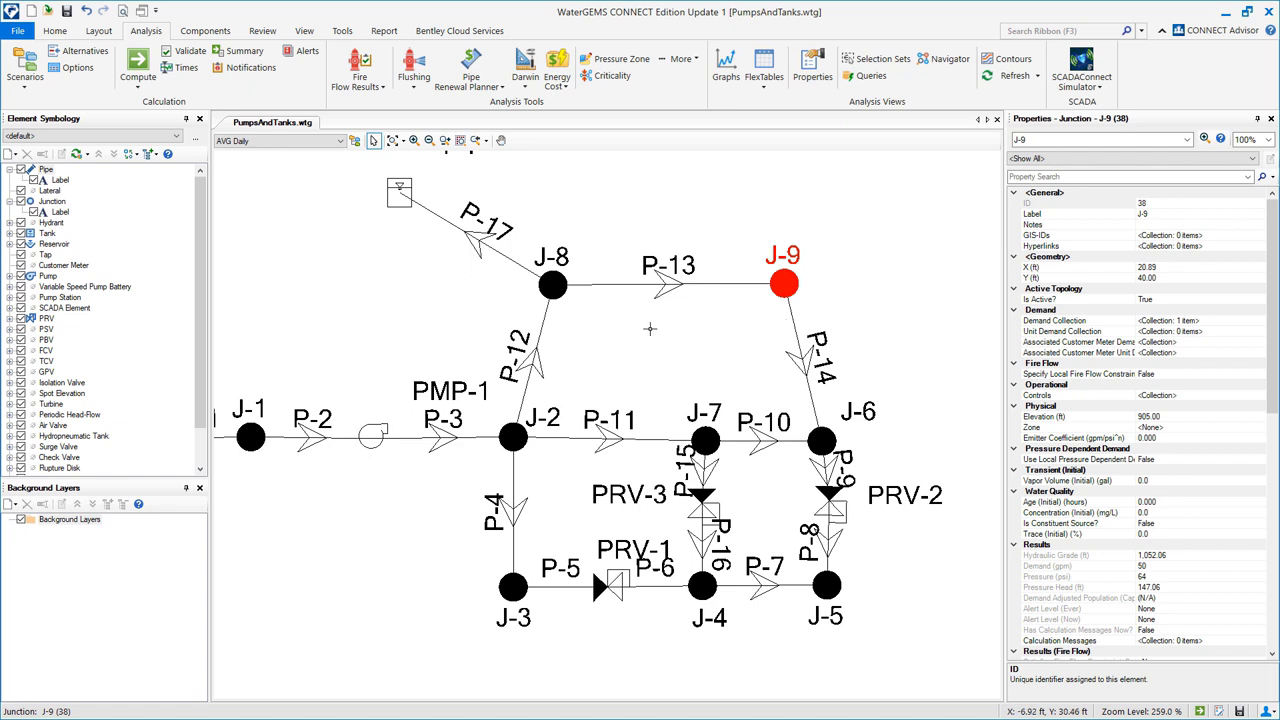
Inspect reservoir R-1 supplying 1,059 gpm and junction J-5 at 74 psi with 50 gpm demand
{"action": "scroll", "coordinate": [650, 328], "scroll_direction": "down", "scroll_amount": 3}
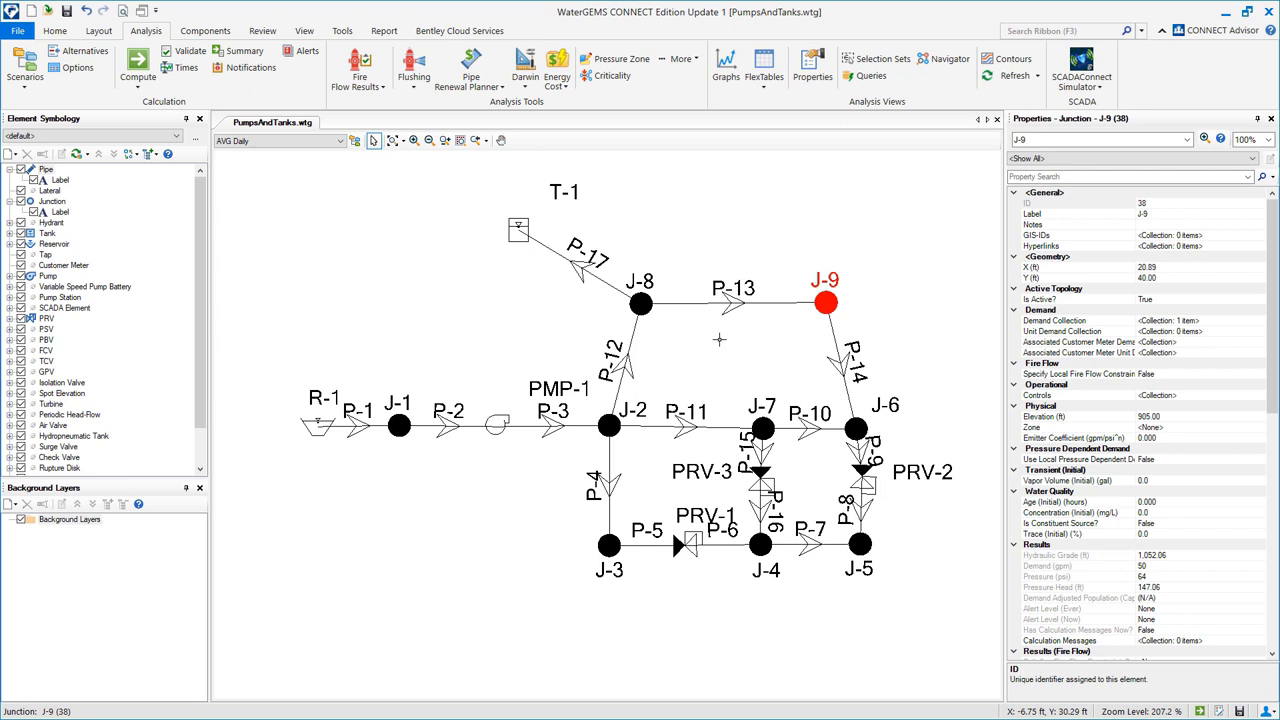
{"action": "left_click_drag", "start_coordinate": [718, 338], "coordinate": [604, 315]}
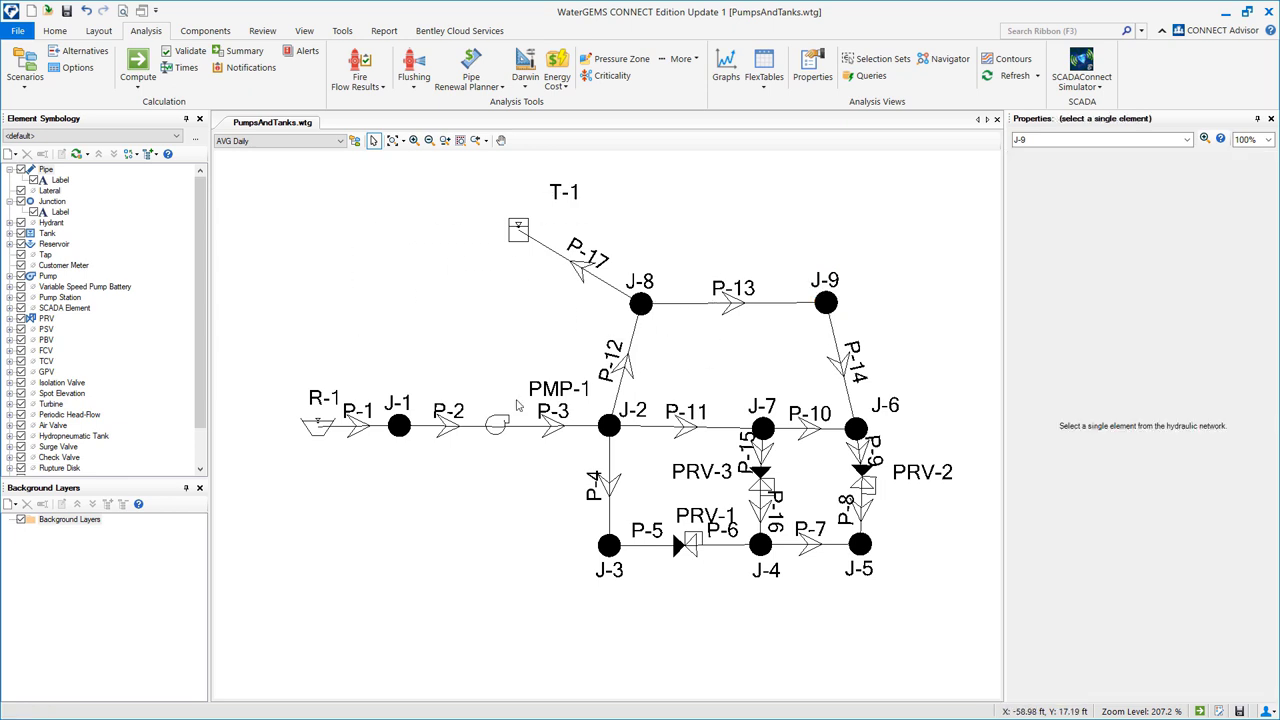
{"action": "left_click", "coordinate": [320, 426]}
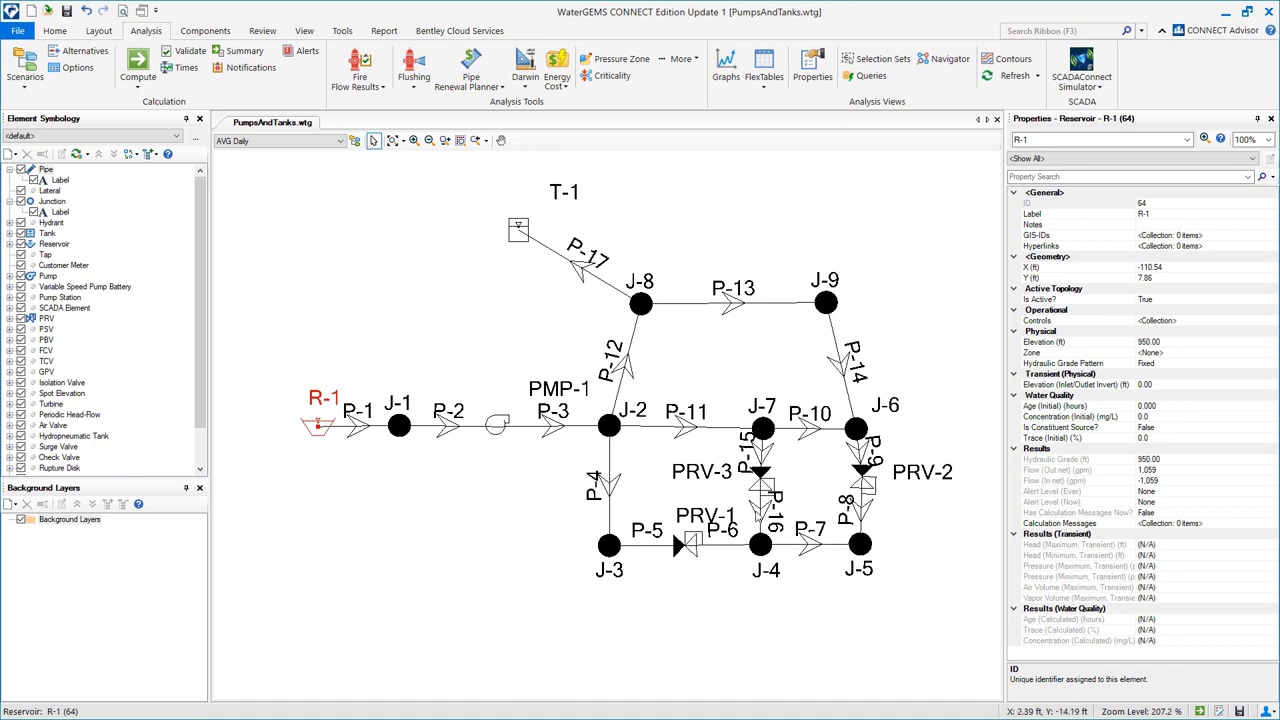
{"action": "scroll", "coordinate": [760, 512], "scroll_direction": "up", "scroll_amount": 3}
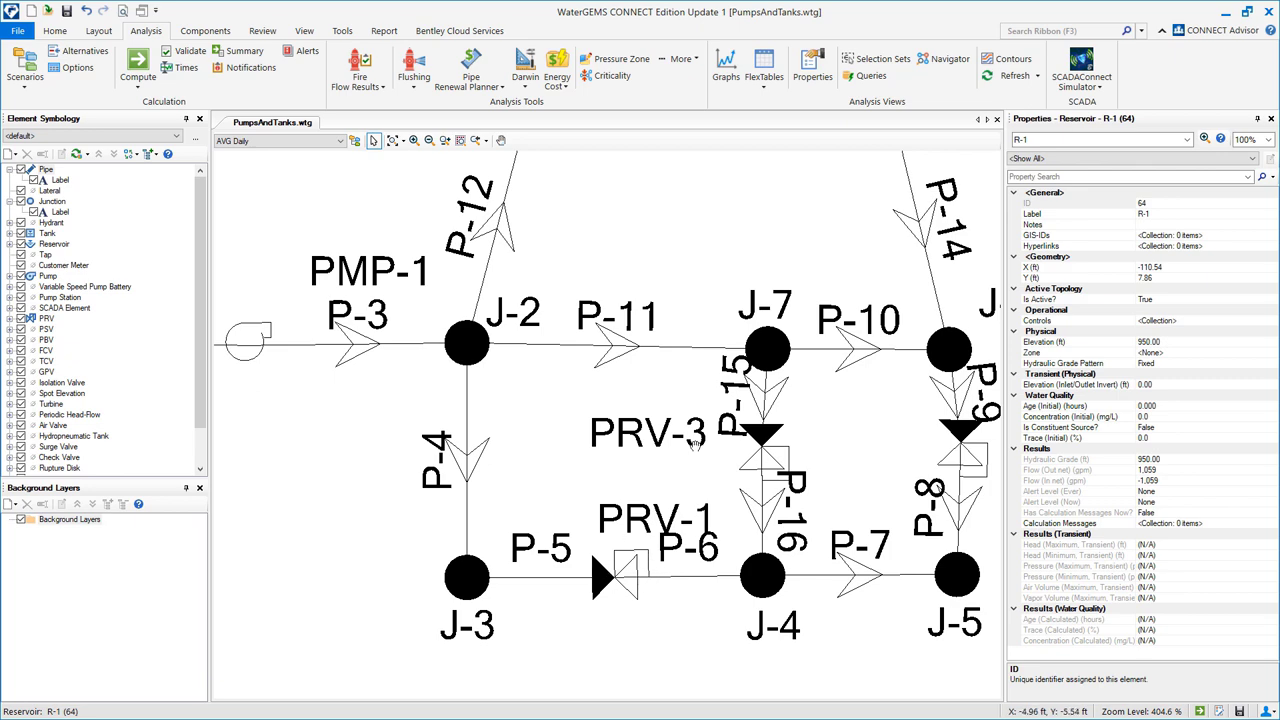
{"action": "scroll", "coordinate": [697, 441], "scroll_direction": "down", "scroll_amount": 4}
{"action": "left_click", "coordinate": [853, 545]}
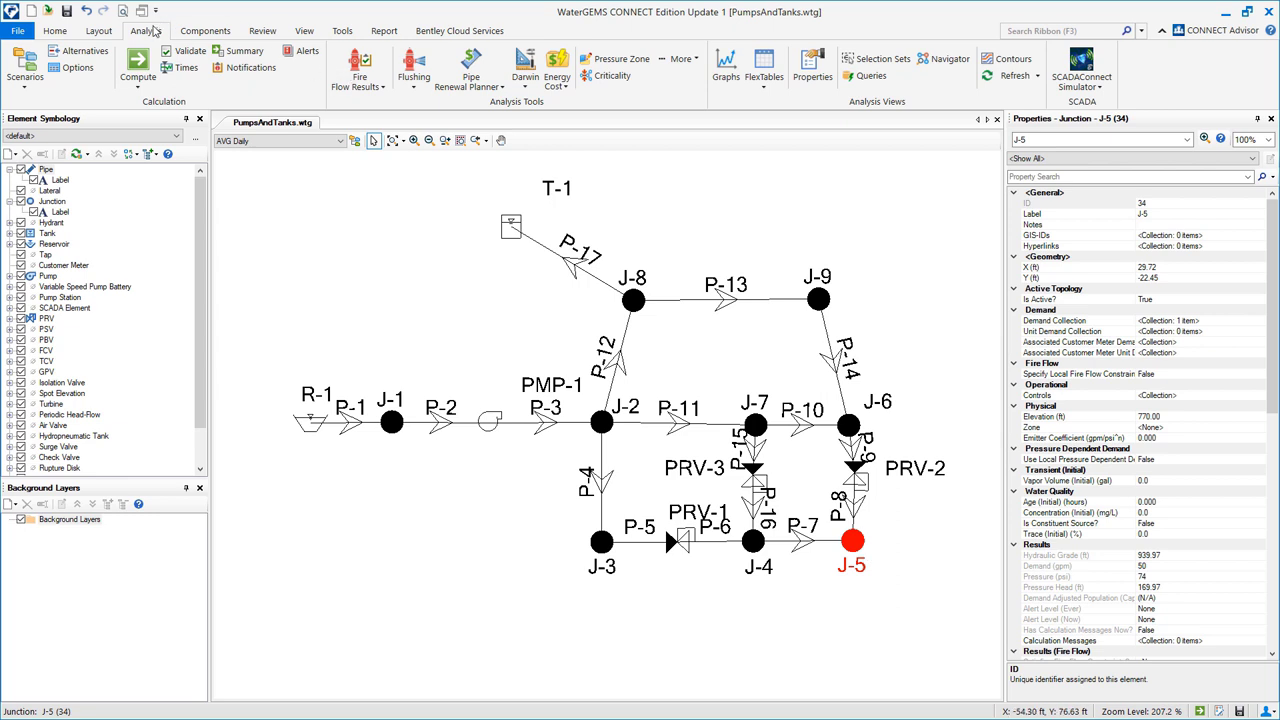
Add a child demand alternative named 'AVG Daily + Industry' under Base Demand
{"action": "left_click", "coordinate": [79, 53]}
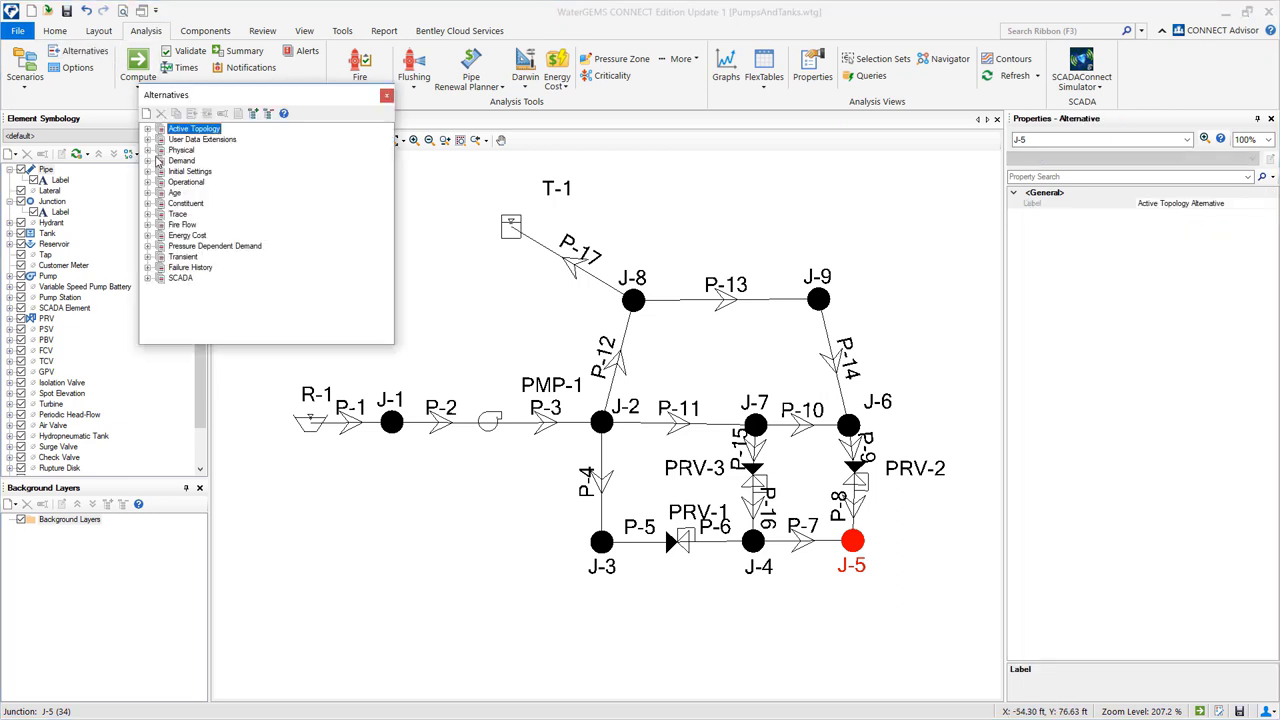
{"action": "left_click", "coordinate": [150, 161]}
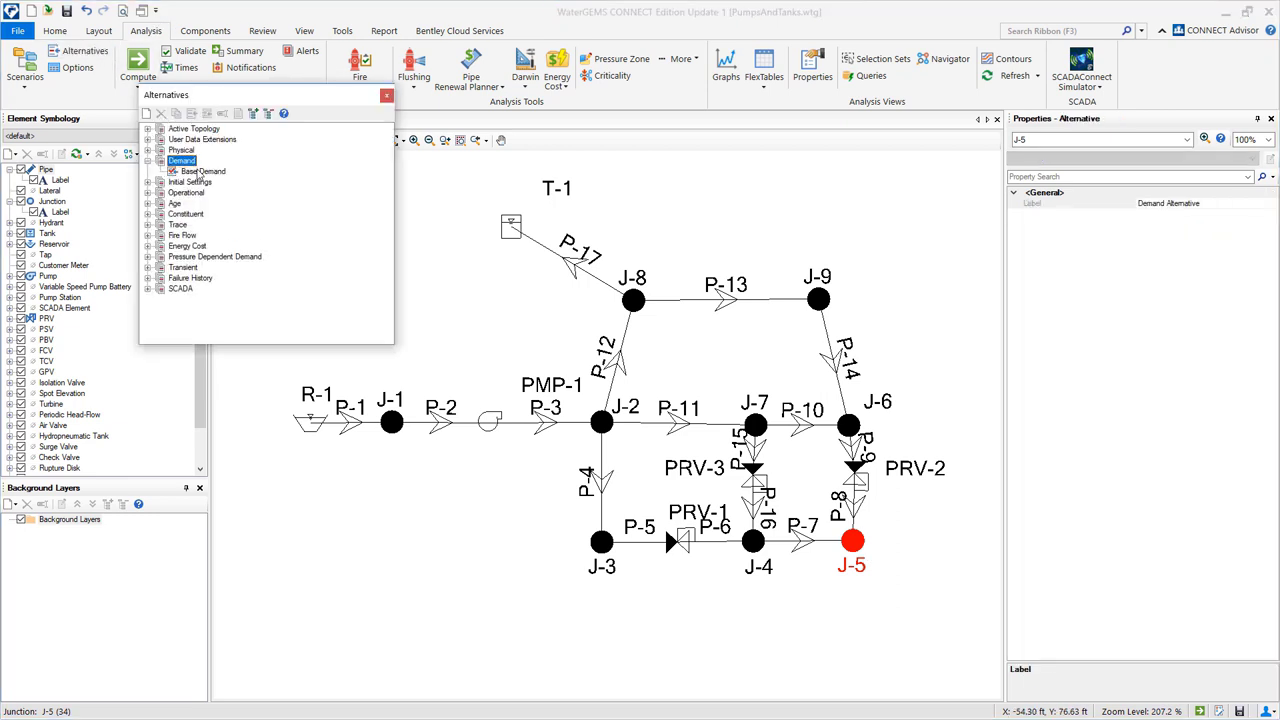
{"action": "right_click", "coordinate": [199, 174]}
{"action": "mouse_move", "coordinate": [238, 184]}
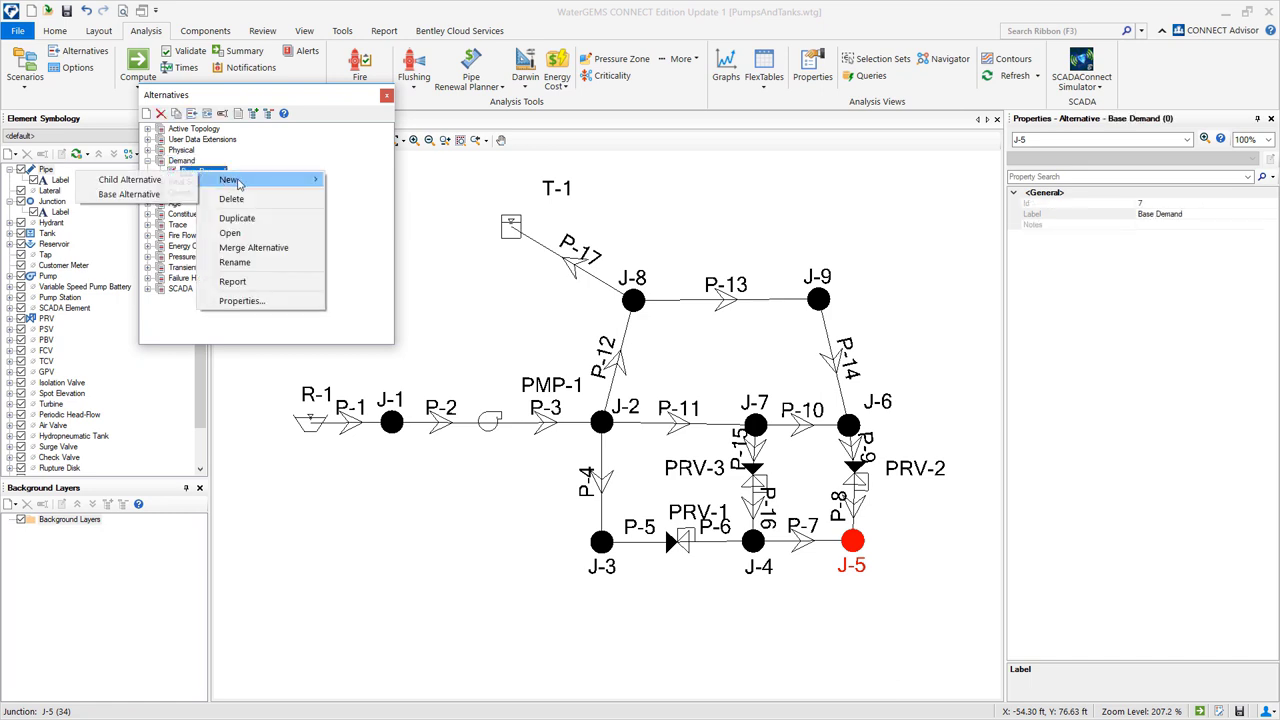
{"action": "left_click", "coordinate": [129, 180]}
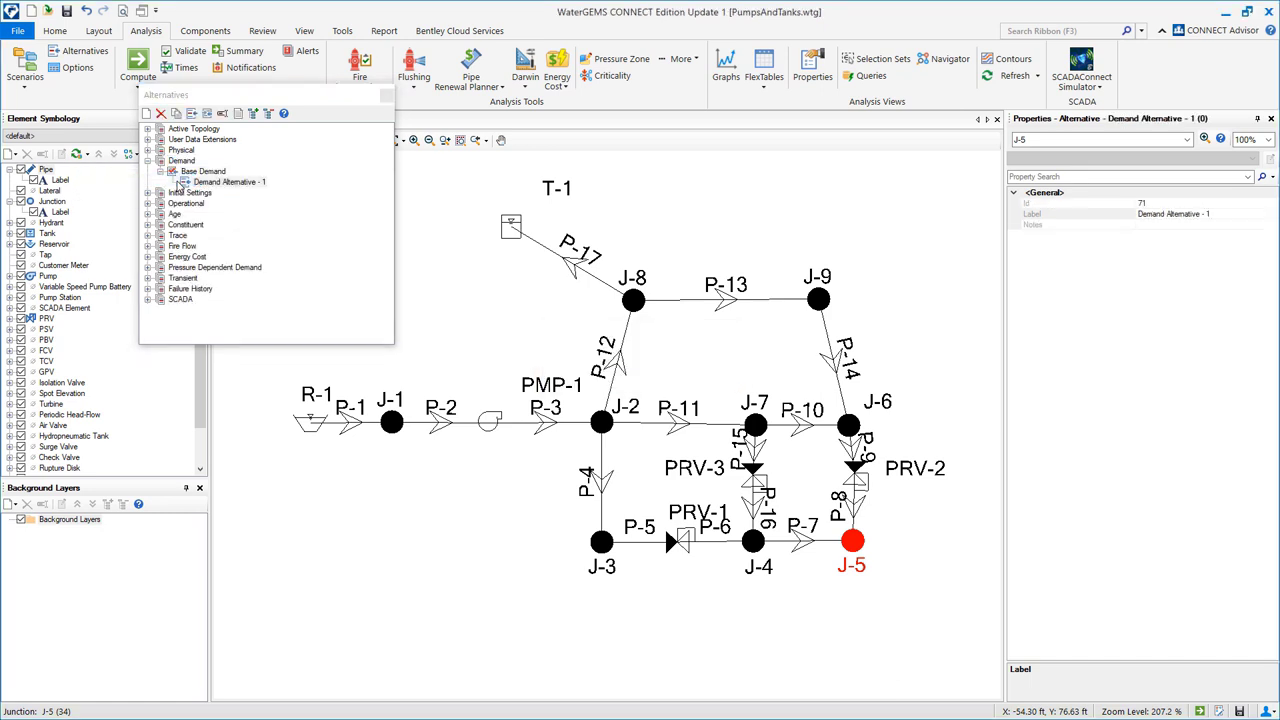
{"action": "type", "text": "AVG Dai"}
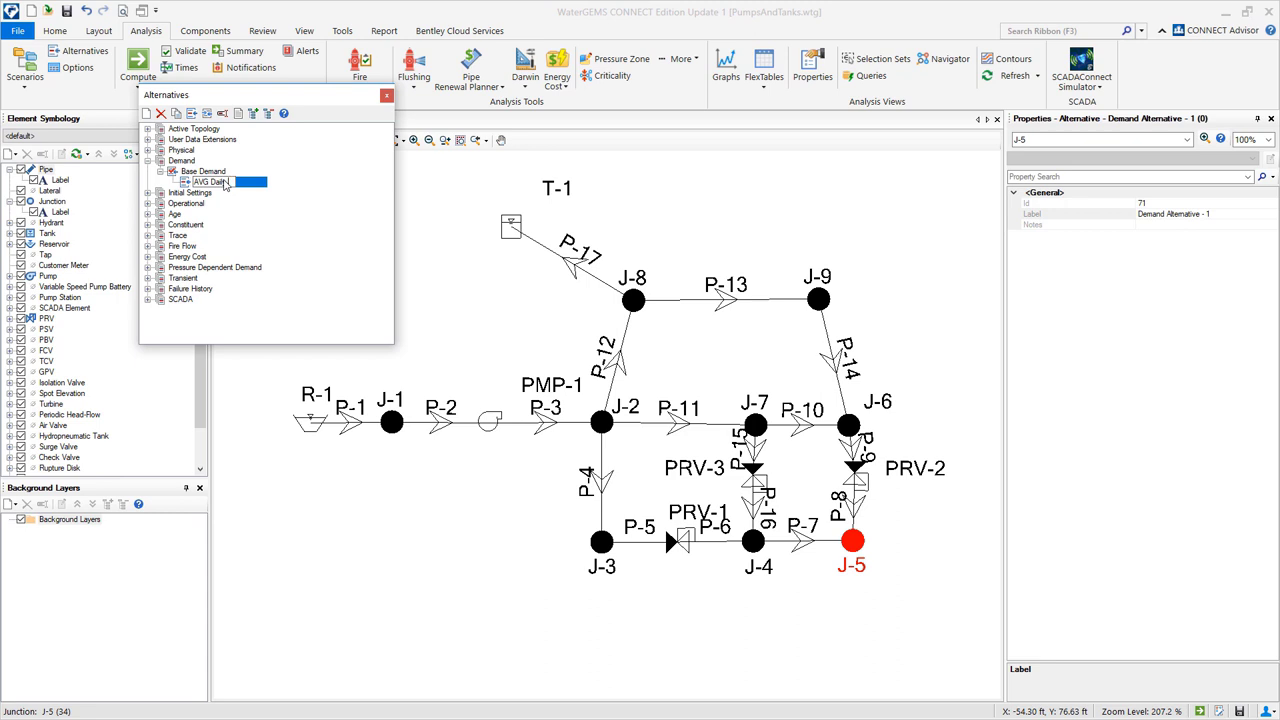
{"action": "type", "text": "ly Indu"}
{"action": "key", "text": "Return"}
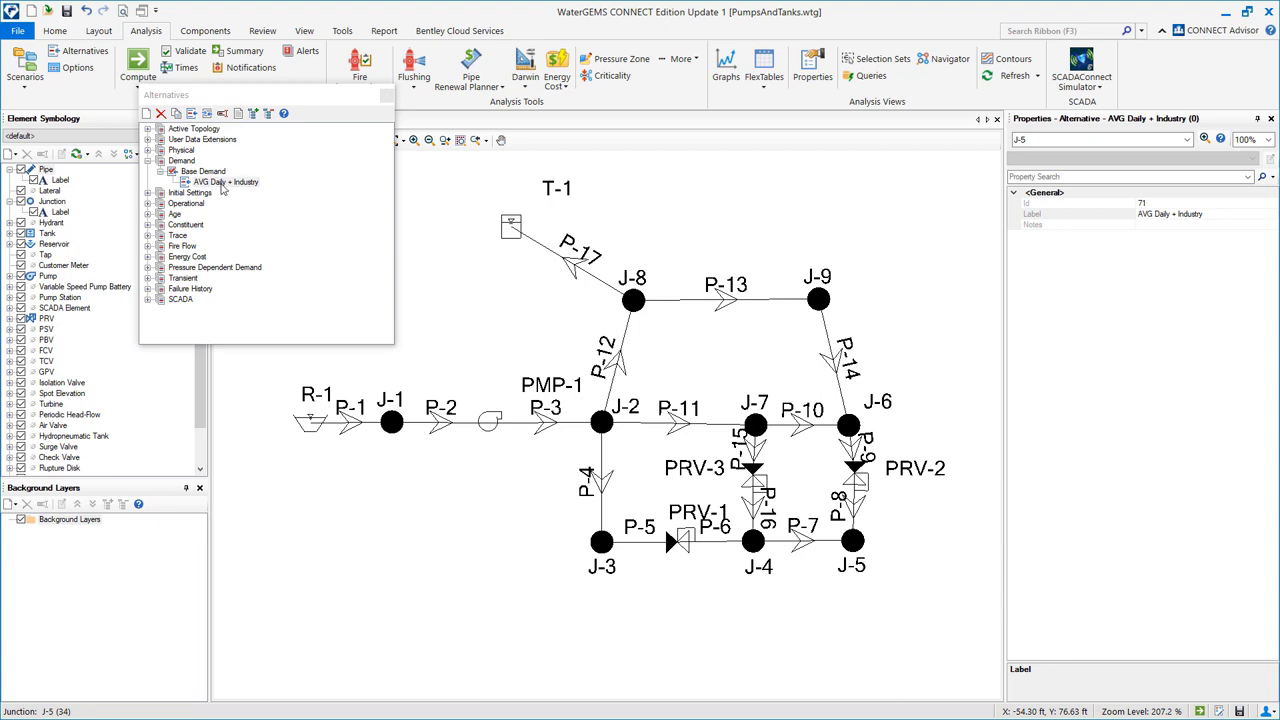
Set junction J-5's base demand to 1,500 gpm in the AVG Daily + Industry alternative
{"action": "left_click", "coordinate": [224, 185]}
{"action": "double_click", "coordinate": [224, 185]}
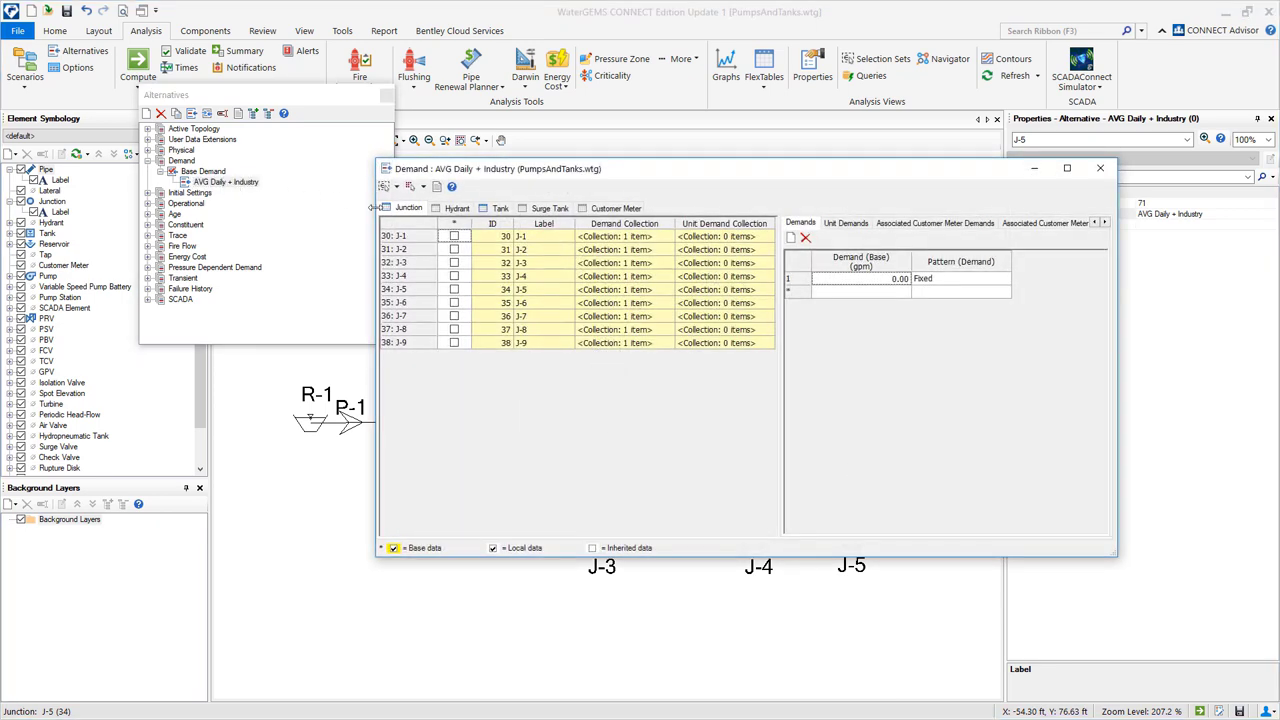
{"action": "left_click", "coordinate": [535, 293]}
{"action": "left_click", "coordinate": [863, 283]}
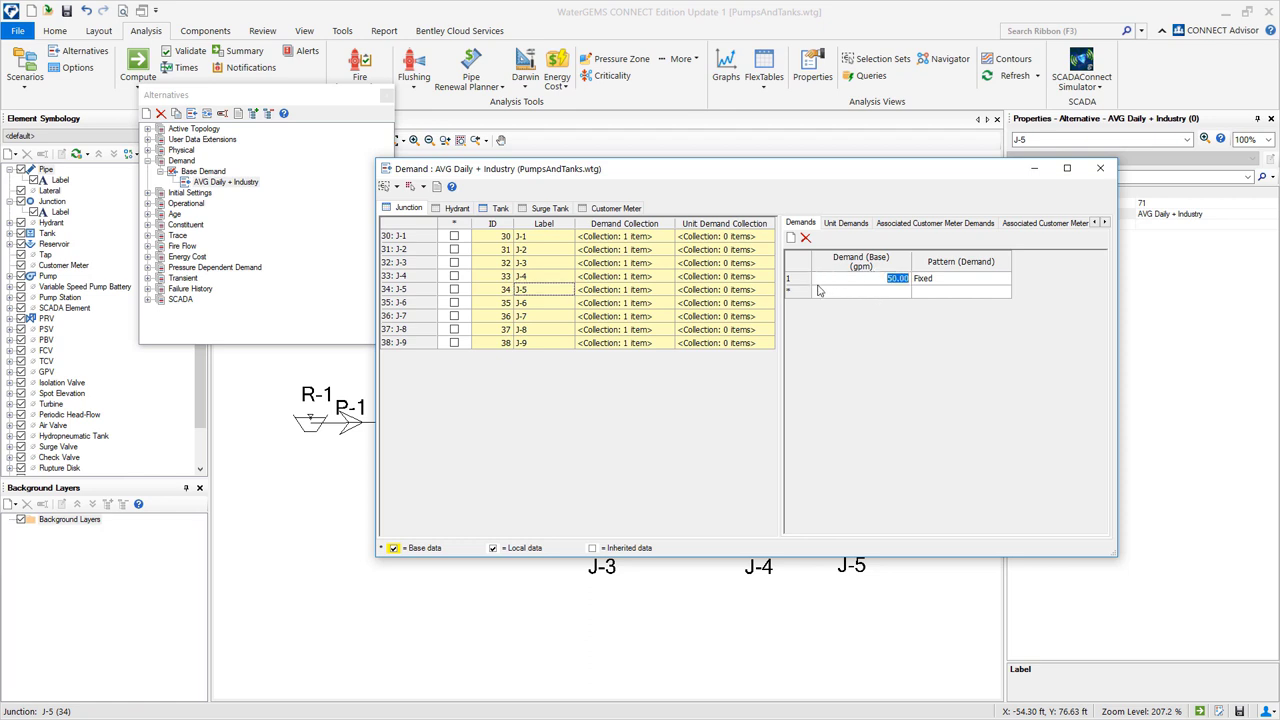
{"action": "type", "text": "1"}
{"action": "left_click", "coordinate": [585, 302]}
{"action": "left_click", "coordinate": [633, 290]}
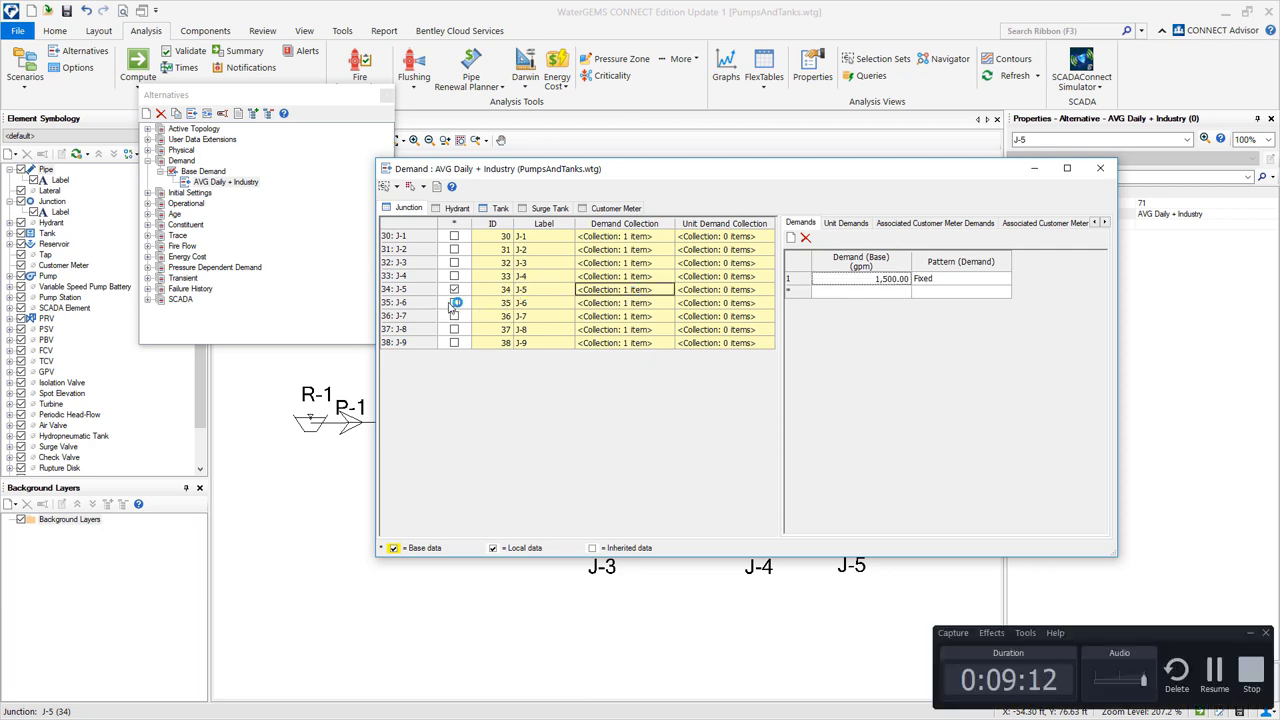
{"action": "left_click", "coordinate": [1100, 168]}
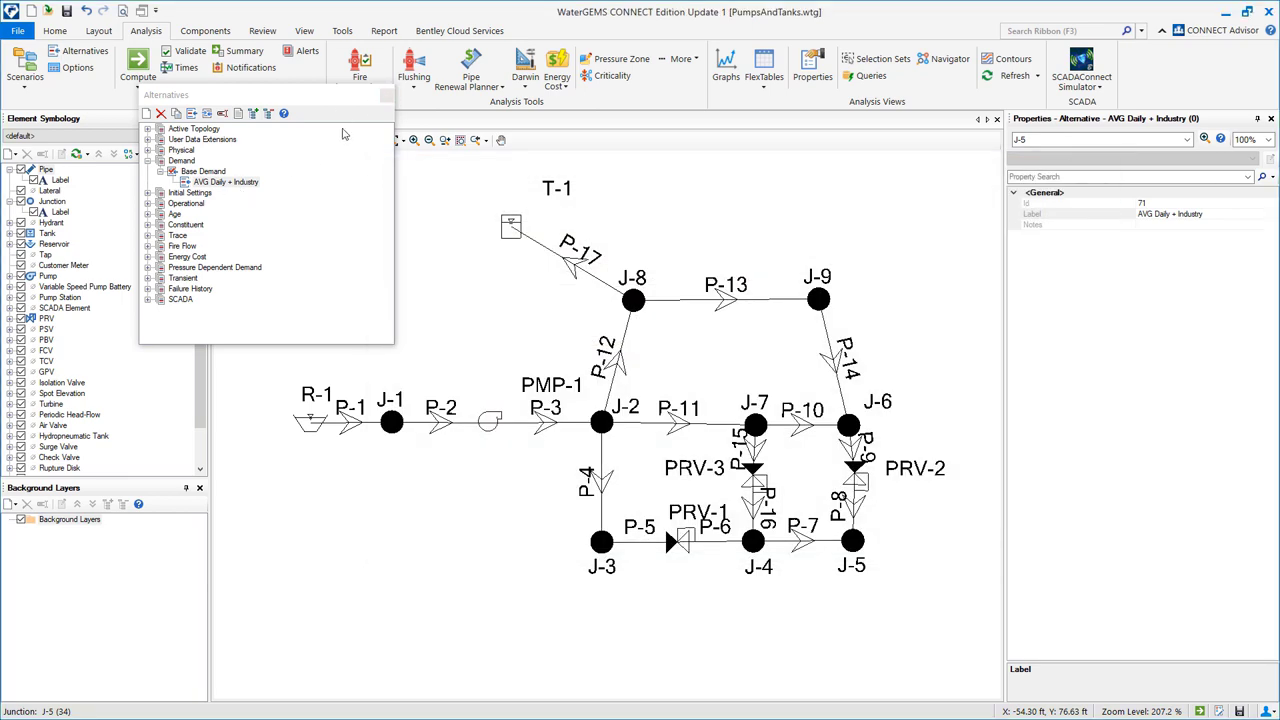
Create a child scenario 'AVG Daily +Industry' under the AVG Daily scenario
{"action": "left_click", "coordinate": [386, 95]}
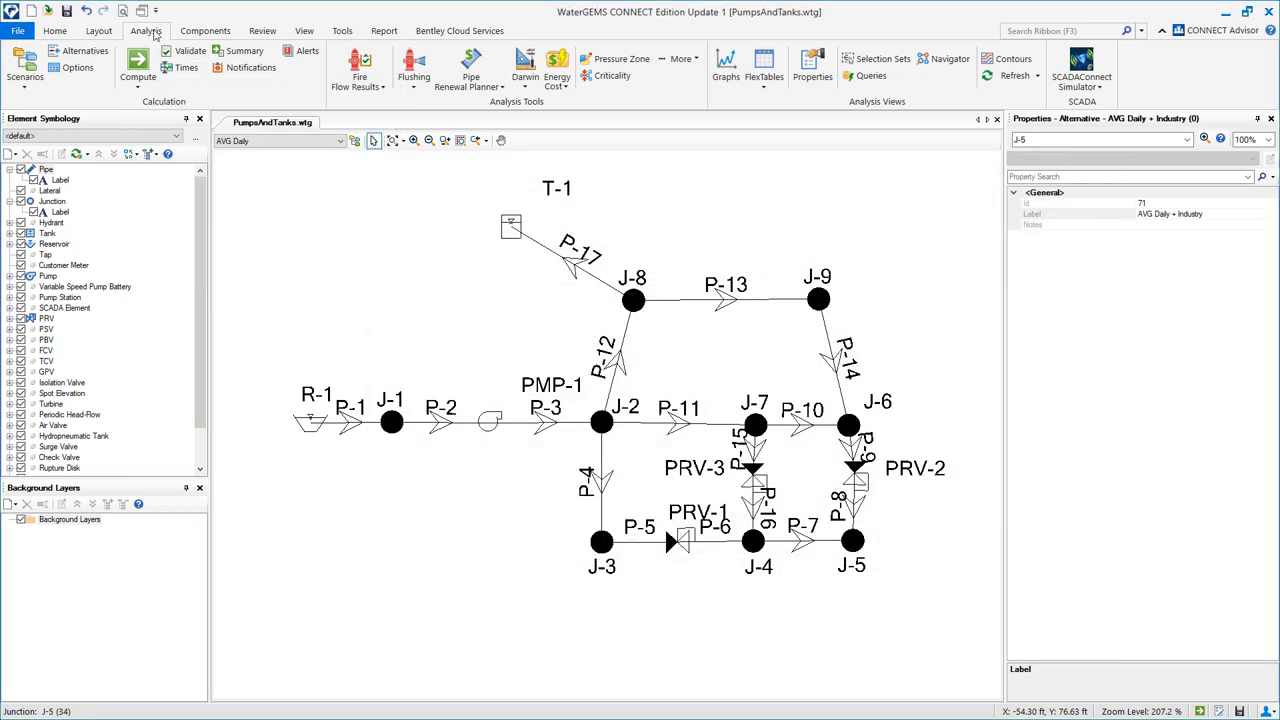
{"action": "left_click", "coordinate": [25, 65]}
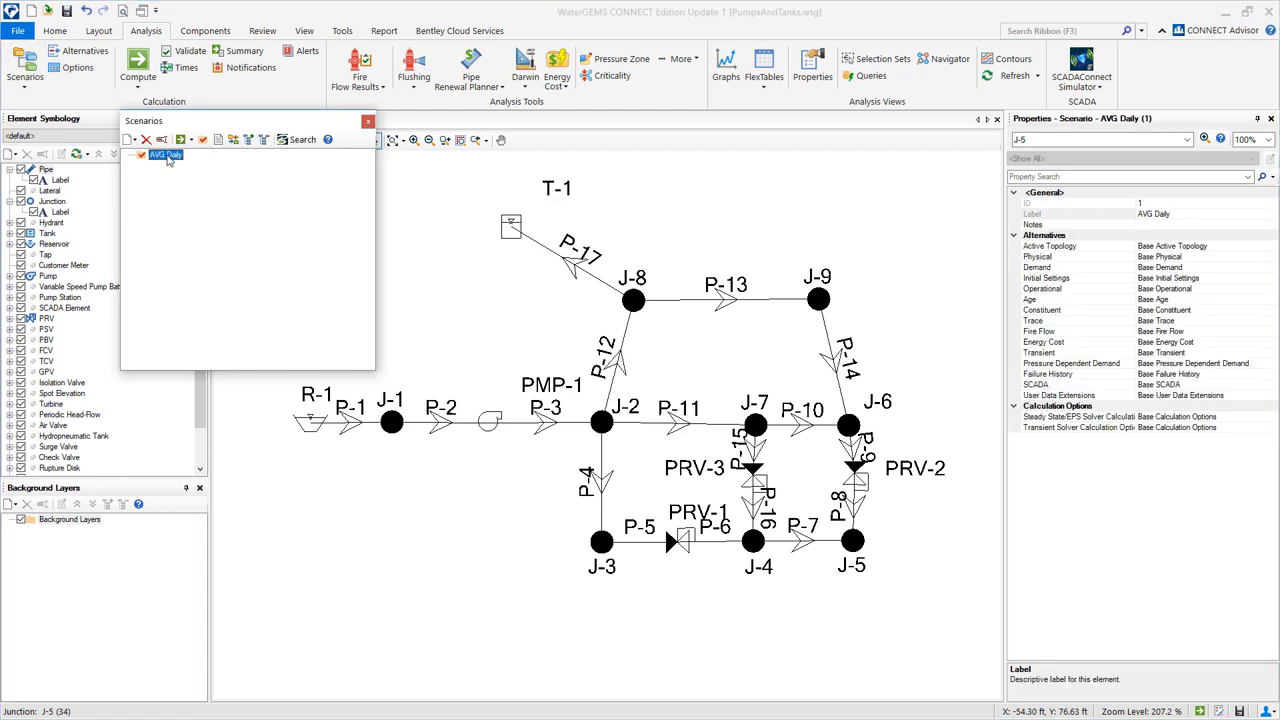
{"action": "right_click", "coordinate": [167, 158]}
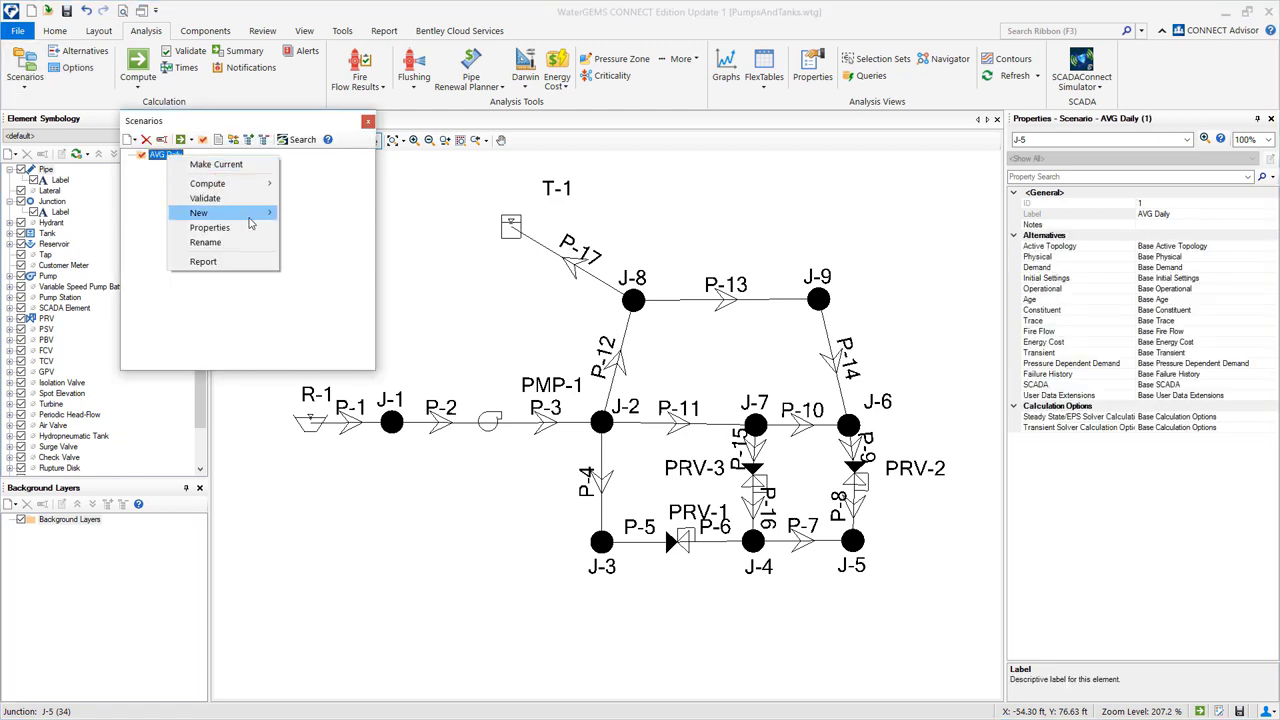
{"action": "mouse_move", "coordinate": [250, 223]}
{"action": "left_click", "coordinate": [140, 230]}
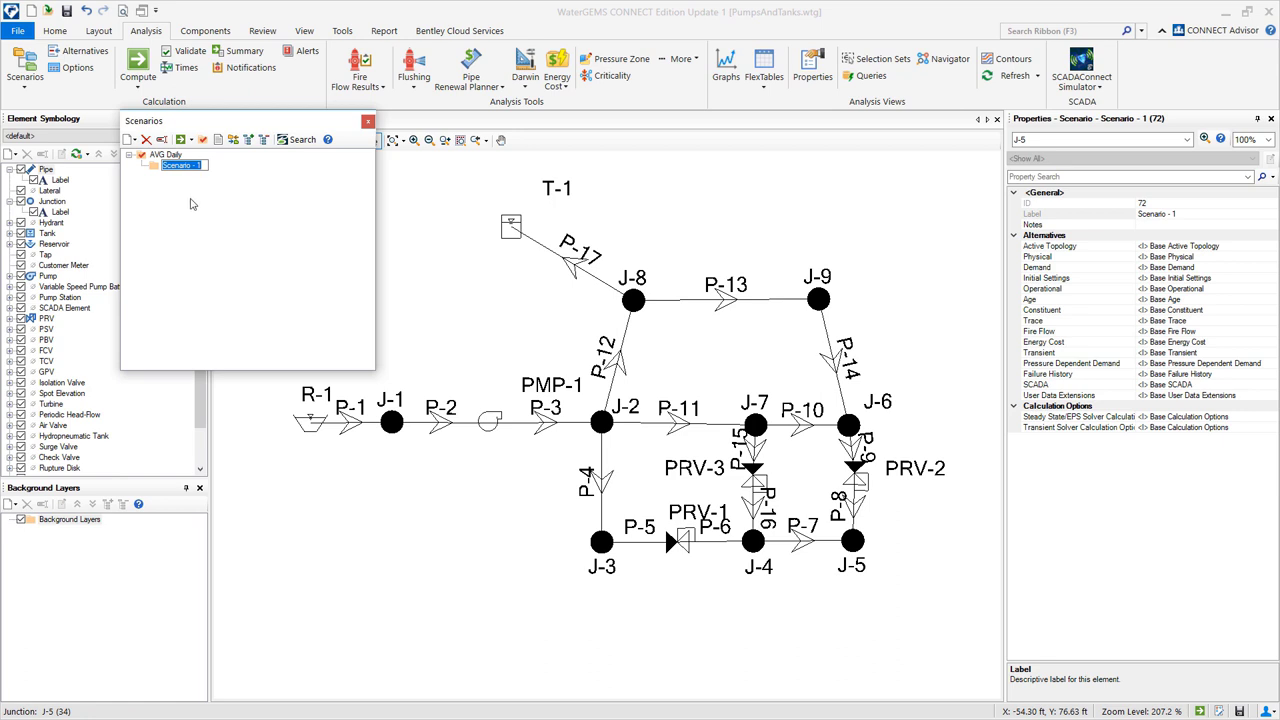
{"action": "type", "text": "AVG Daily +Industry"}
{"action": "key", "text": "Return"}
Set the new scenario's Demand alternative to AVG Daily + Industry
{"action": "double_click", "coordinate": [220, 166]}
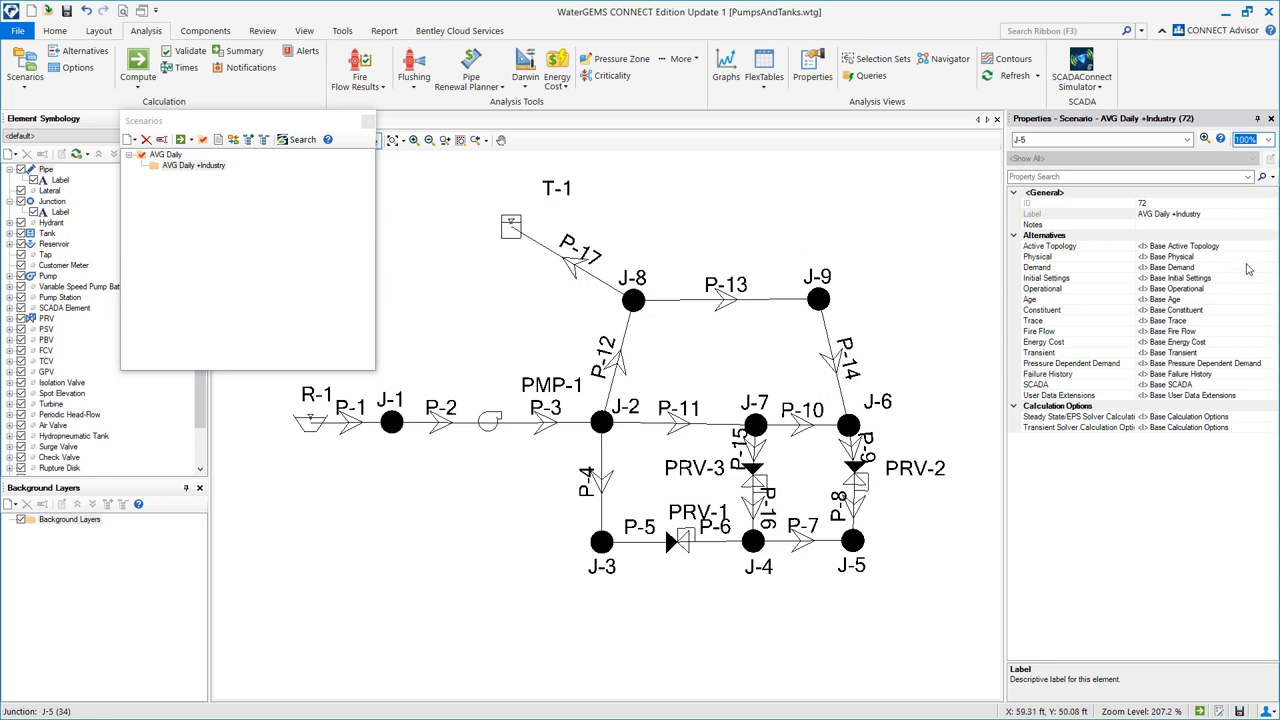
{"action": "left_click", "coordinate": [1250, 268]}
{"action": "left_click", "coordinate": [1271, 268]}
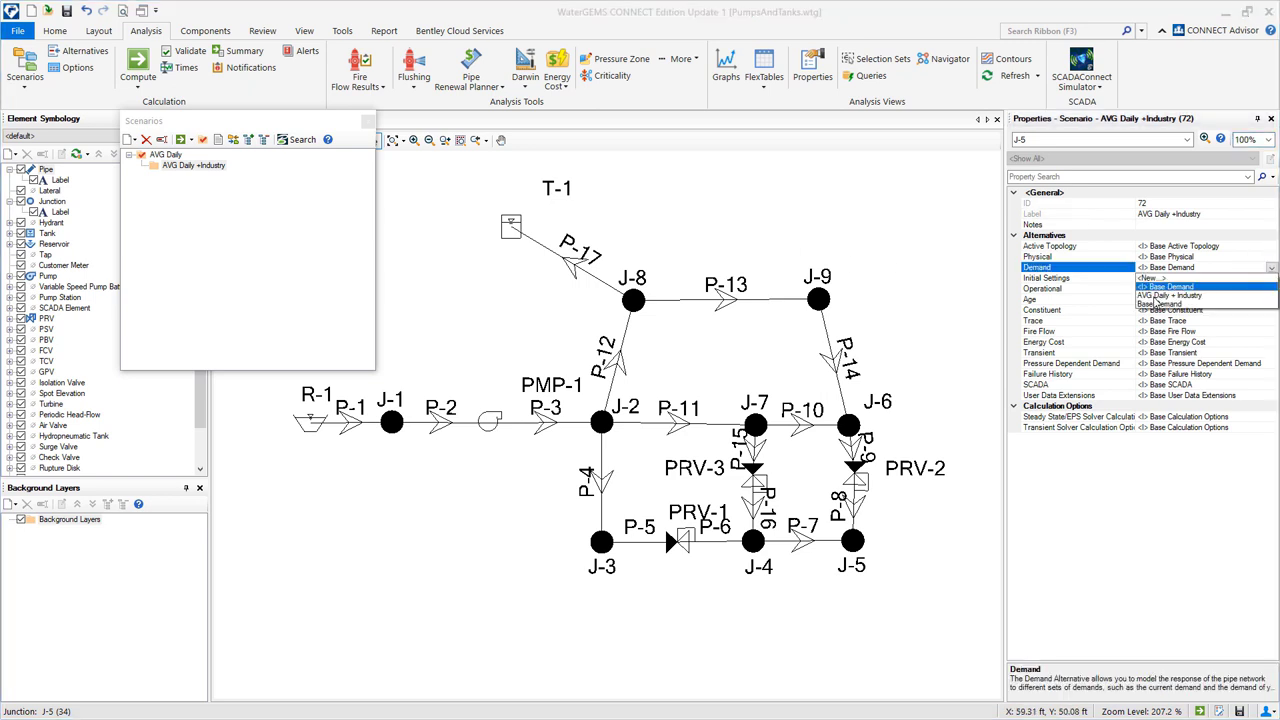
{"action": "left_click", "coordinate": [1180, 296]}
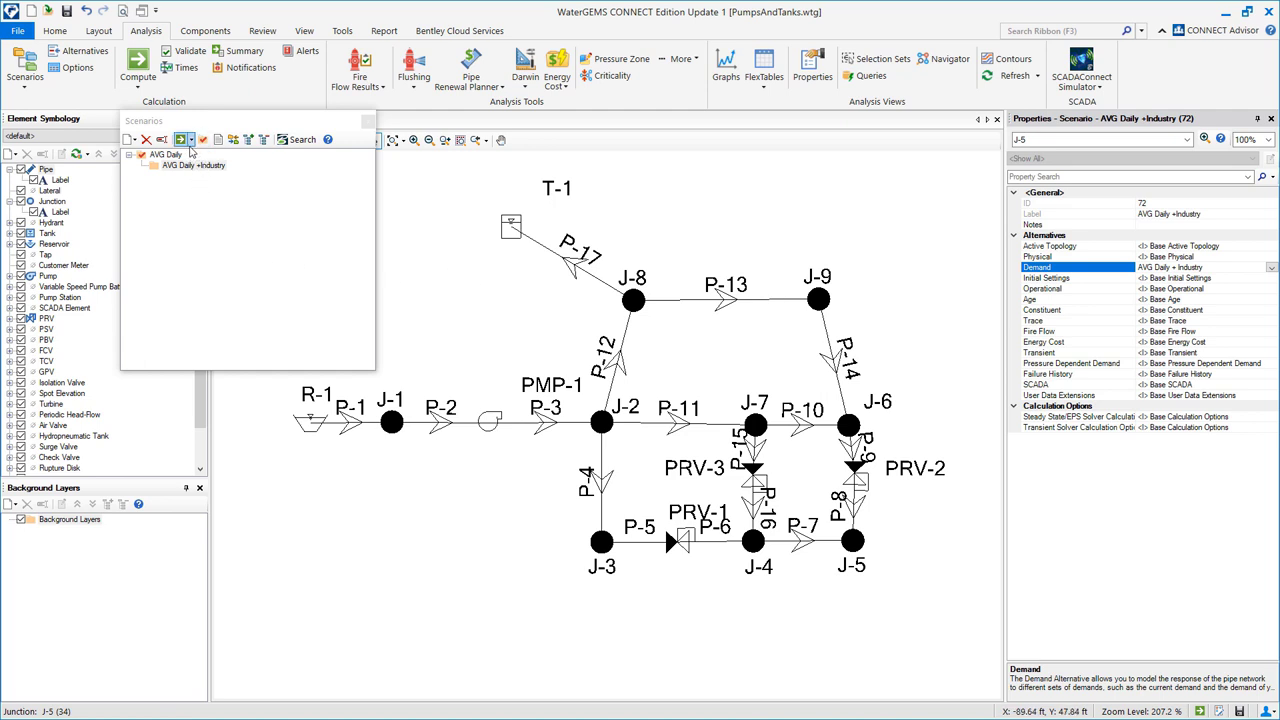
Batch-run the AVG Daily and AVG Daily +Industry scenarios together
{"action": "left_click", "coordinate": [190, 140]}
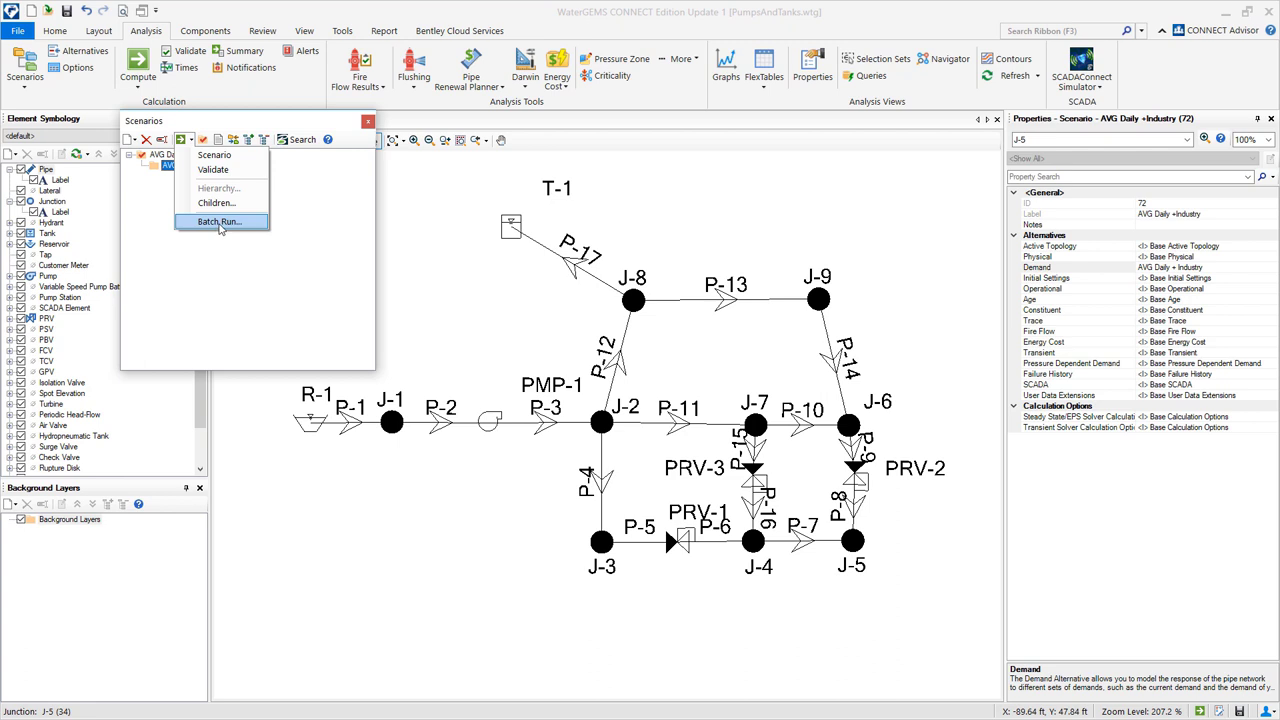
{"action": "left_click", "coordinate": [220, 222]}
{"action": "left_click", "coordinate": [554, 306]}
{"action": "left_click", "coordinate": [554, 318]}
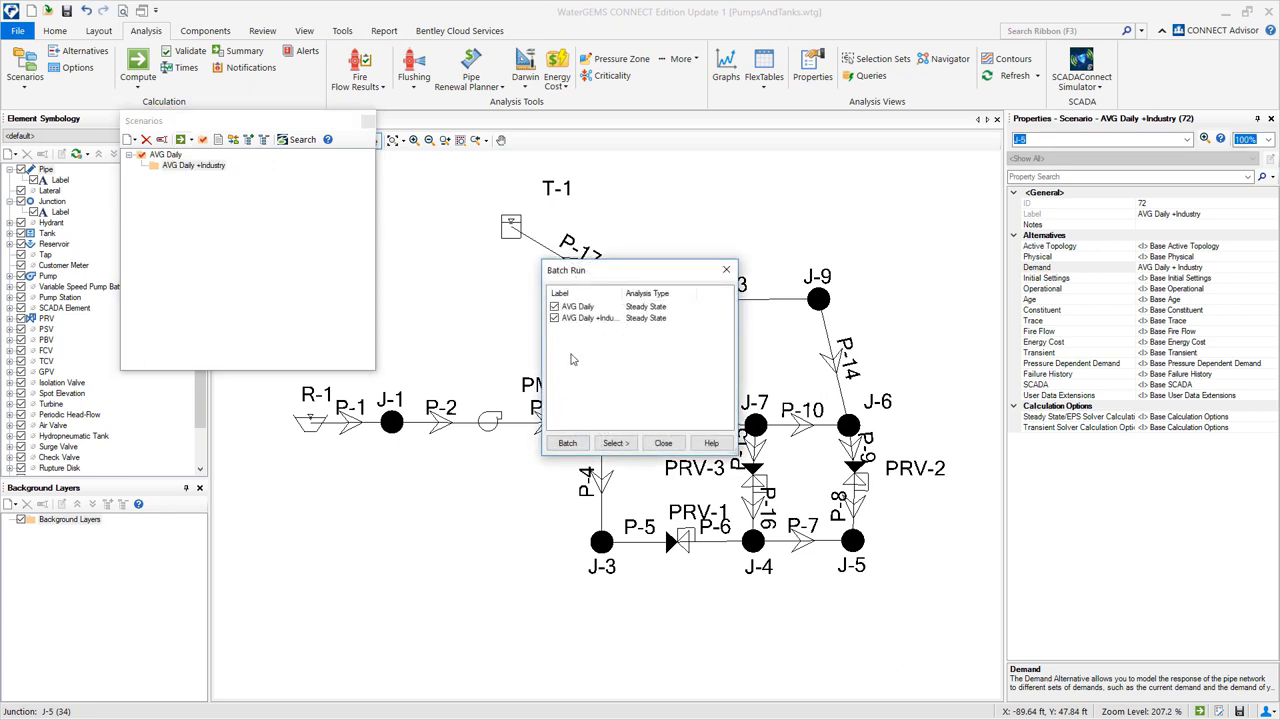
{"action": "left_click", "coordinate": [574, 445]}
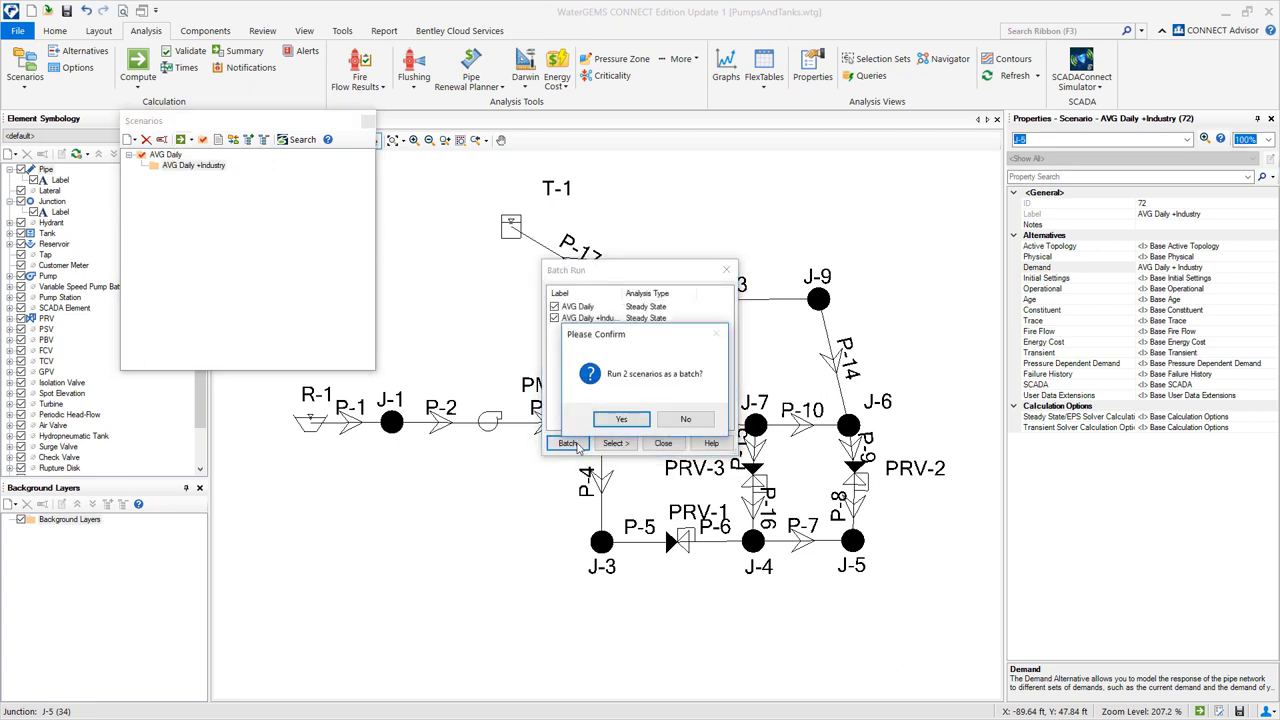
{"action": "left_click", "coordinate": [621, 419]}
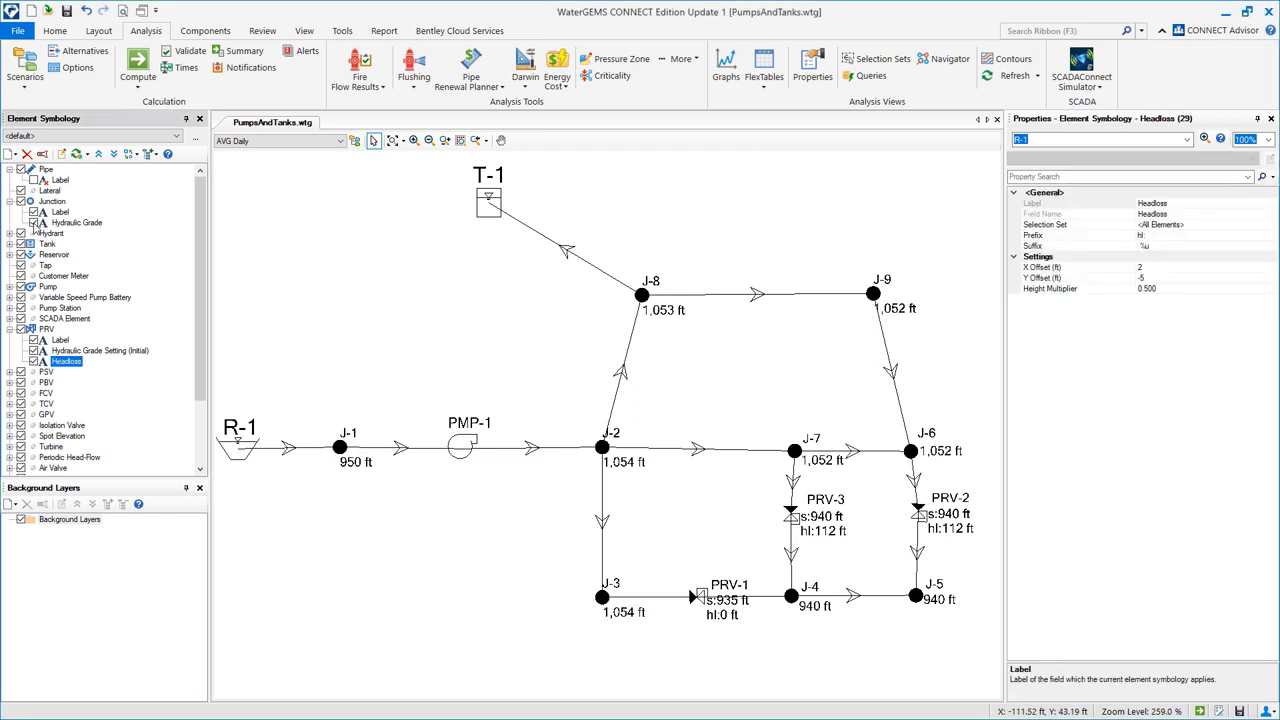
{"action": "left_click", "coordinate": [34, 180]}
{"action": "left_click", "coordinate": [34, 180]}
{"action": "left_click", "coordinate": [34, 350]}
{"action": "left_click", "coordinate": [34, 361]}
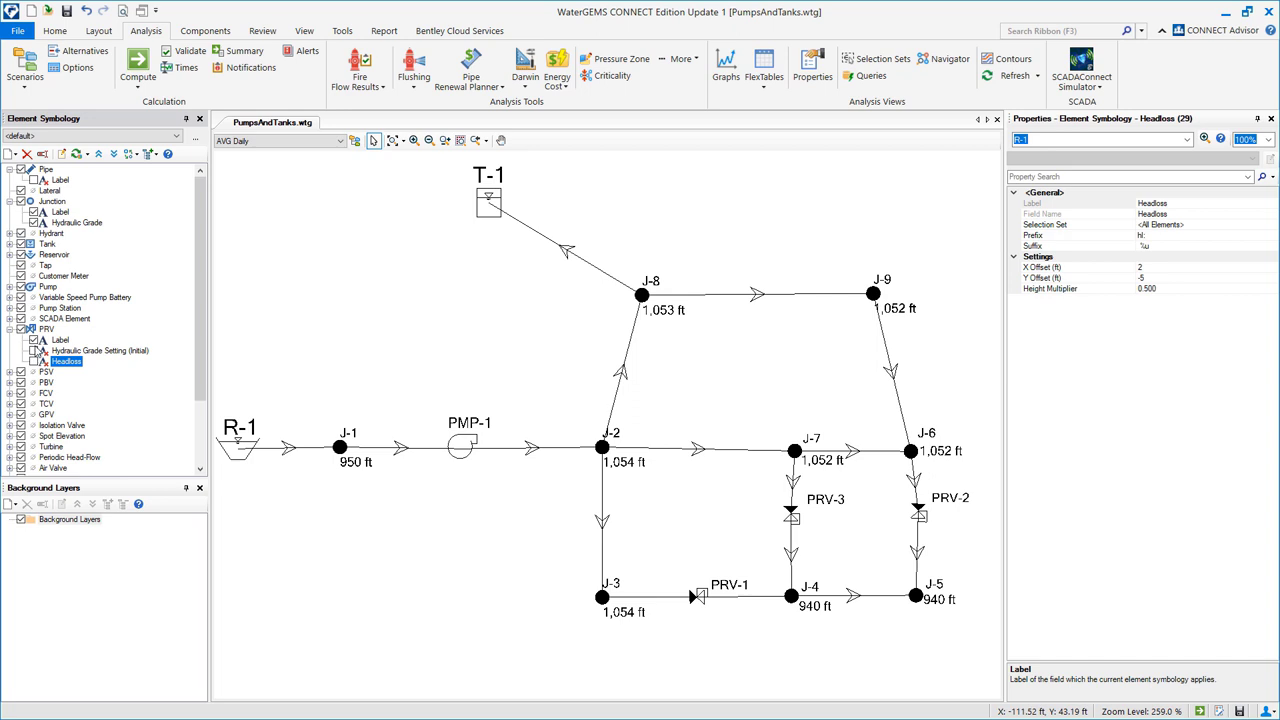
{"action": "left_click", "coordinate": [34, 350]}
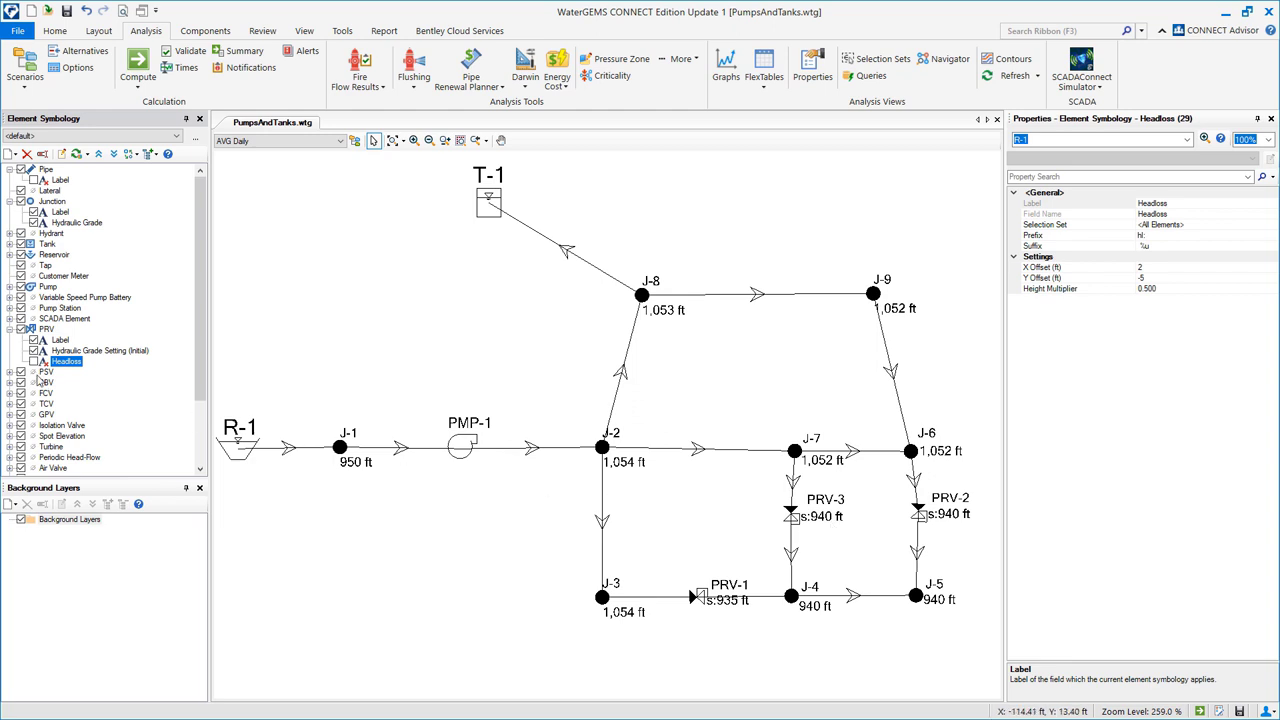
{"action": "left_click", "coordinate": [35, 362]}
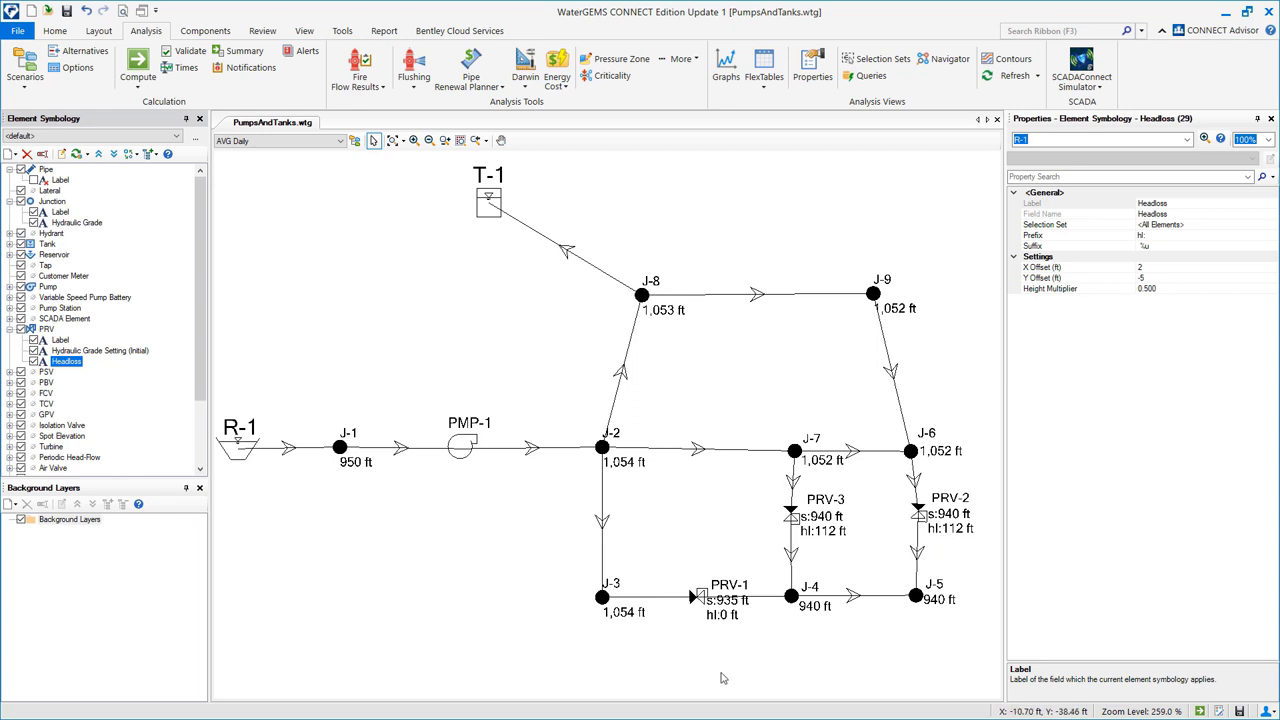
{"action": "left_click", "coordinate": [911, 452]}
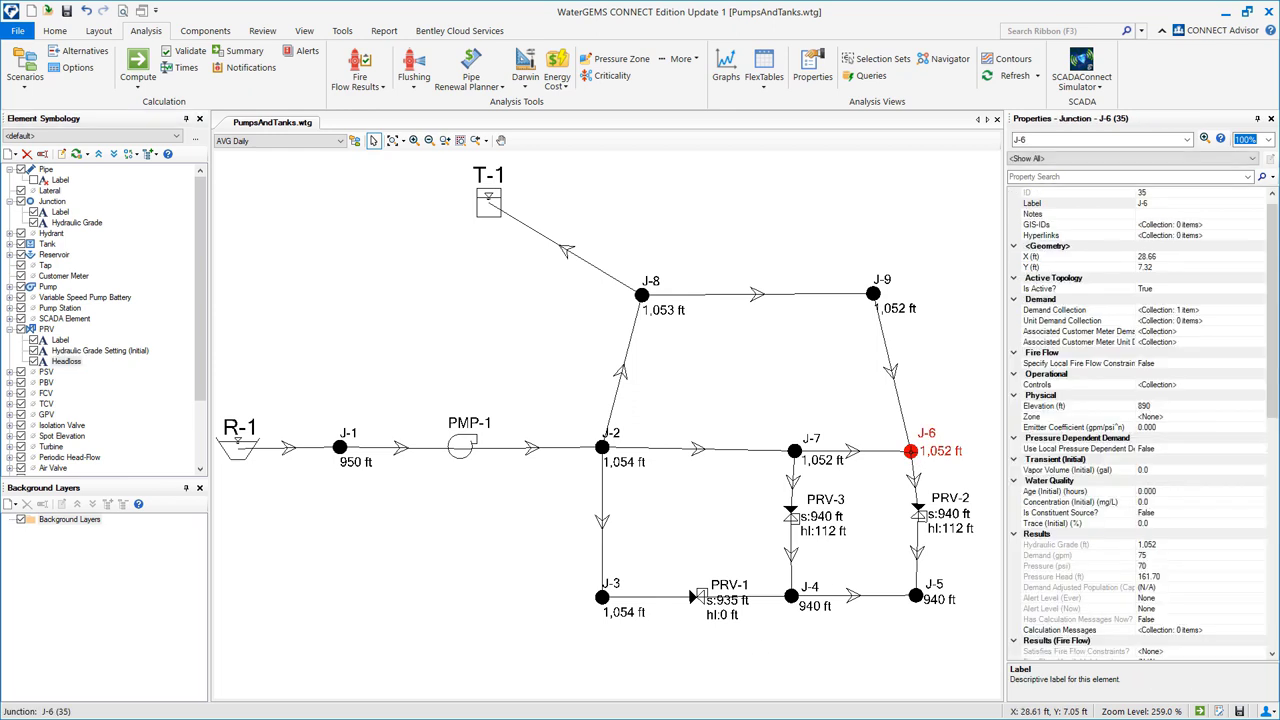
Inspect junctions J-4, J-6, J-5 and valves PRV-2, PRV-3 and PRV-1 in Properties
{"action": "left_click", "coordinate": [792, 597]}
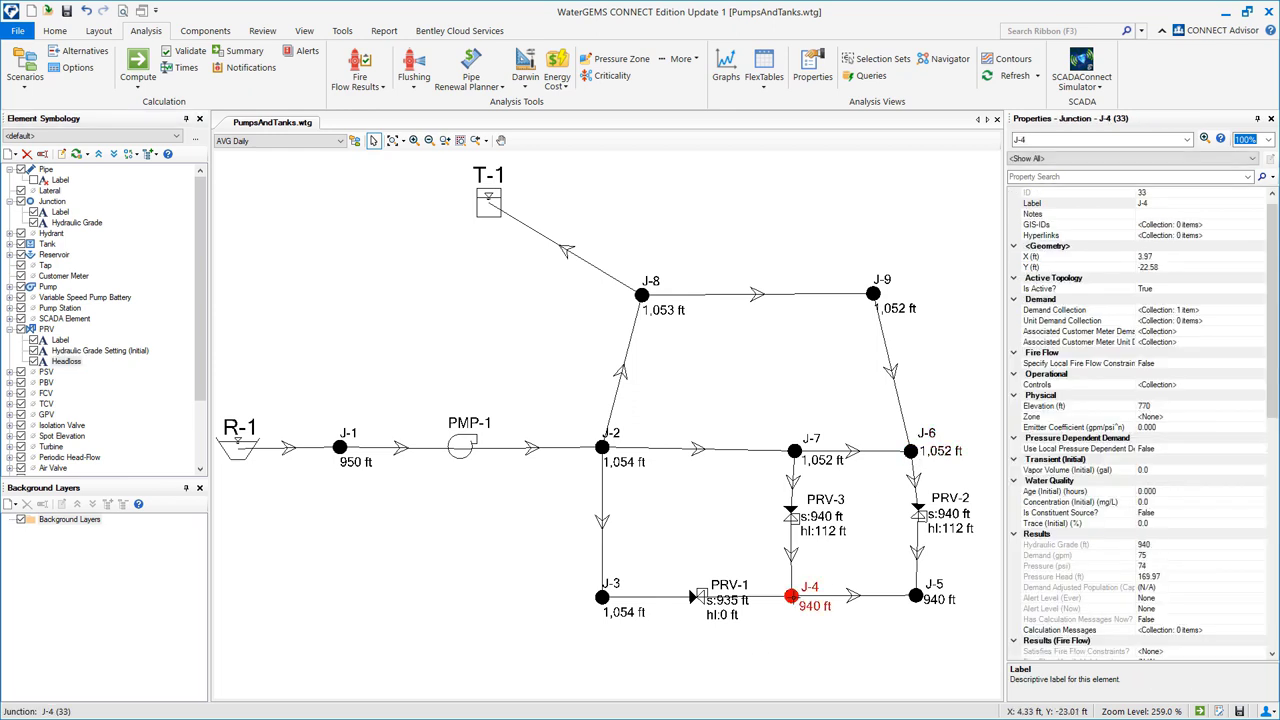
{"action": "left_click", "coordinate": [912, 455]}
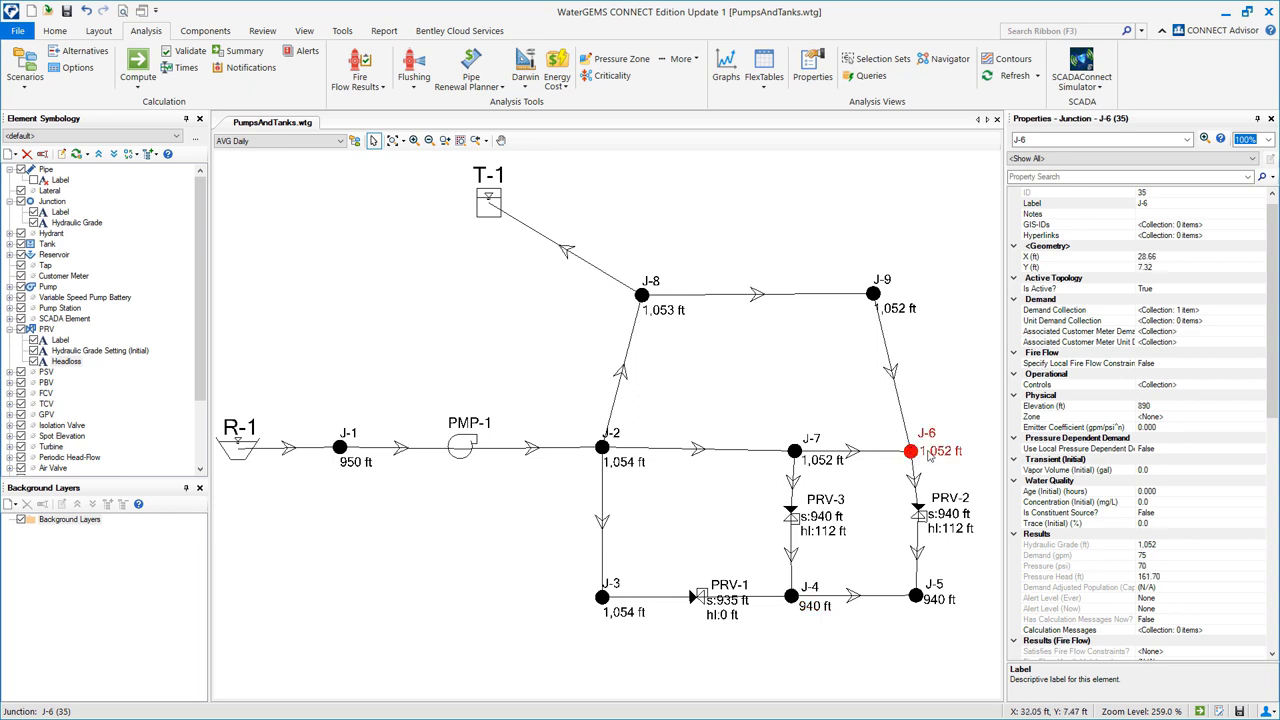
{"action": "left_click", "coordinate": [916, 597]}
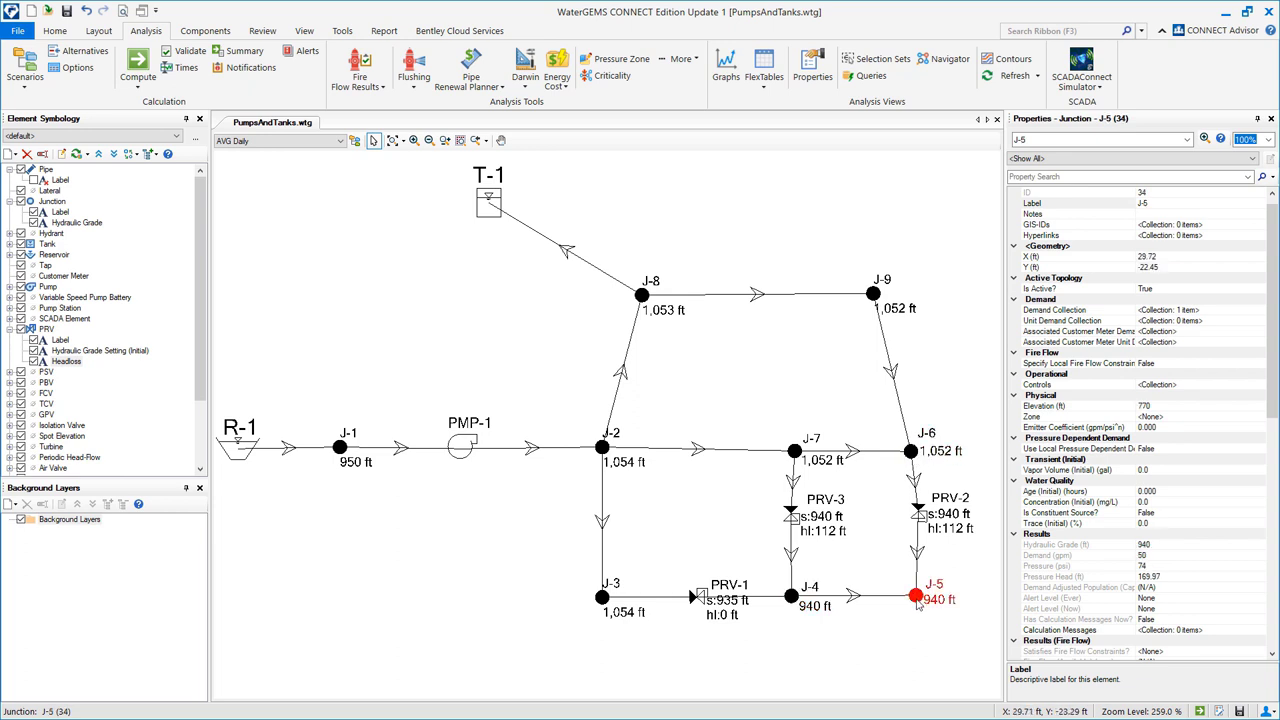
{"action": "left_click", "coordinate": [918, 514]}
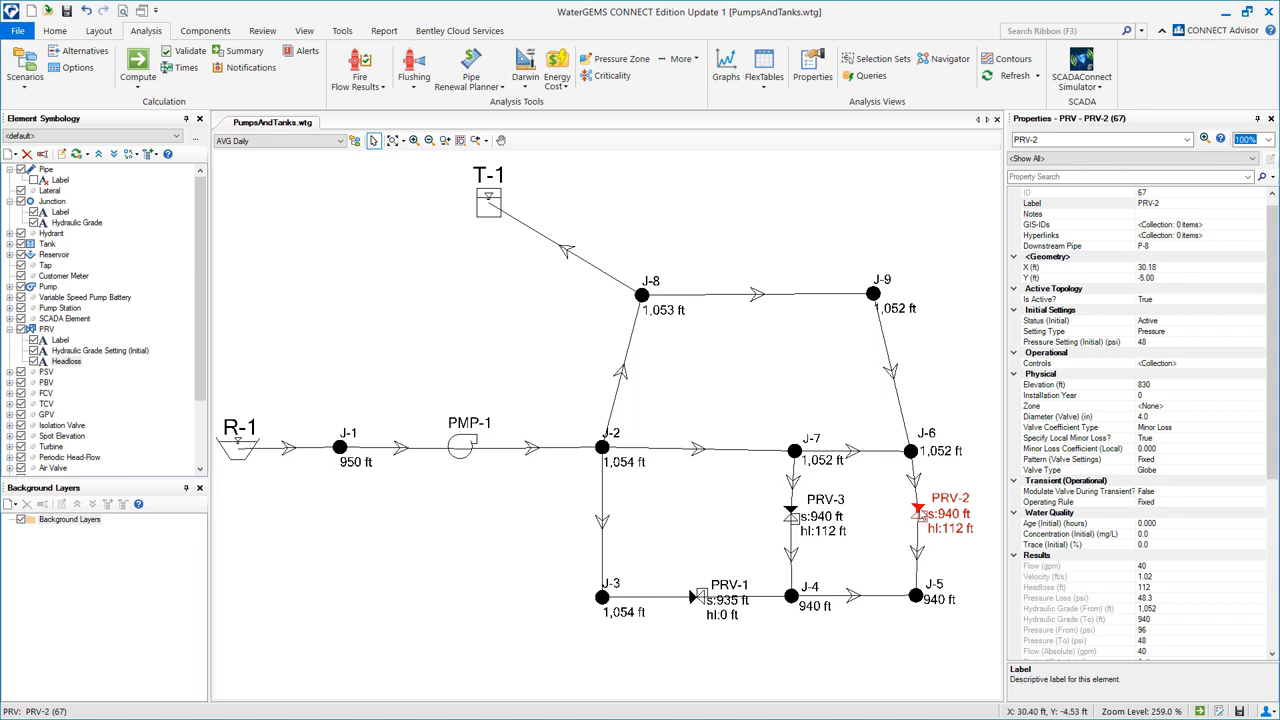
{"action": "left_click", "coordinate": [791, 515]}
{"action": "left_click", "coordinate": [703, 598]}
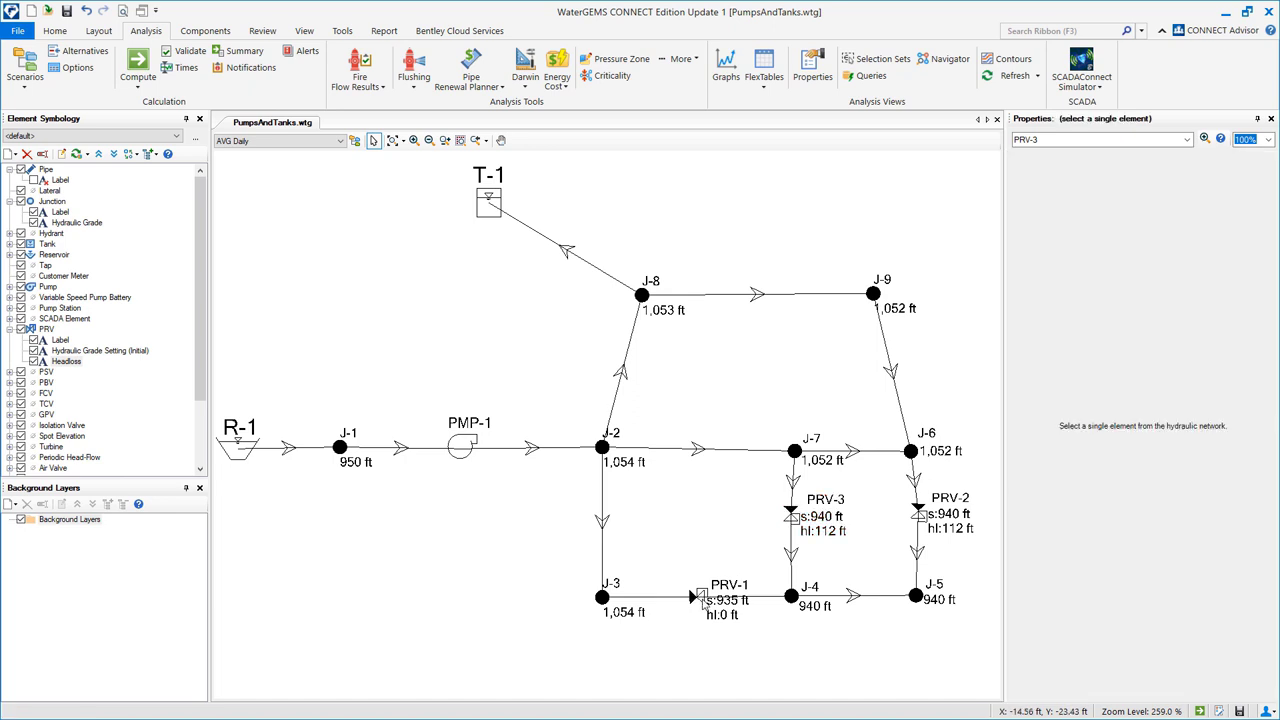
{"action": "left_click", "coordinate": [703, 598]}
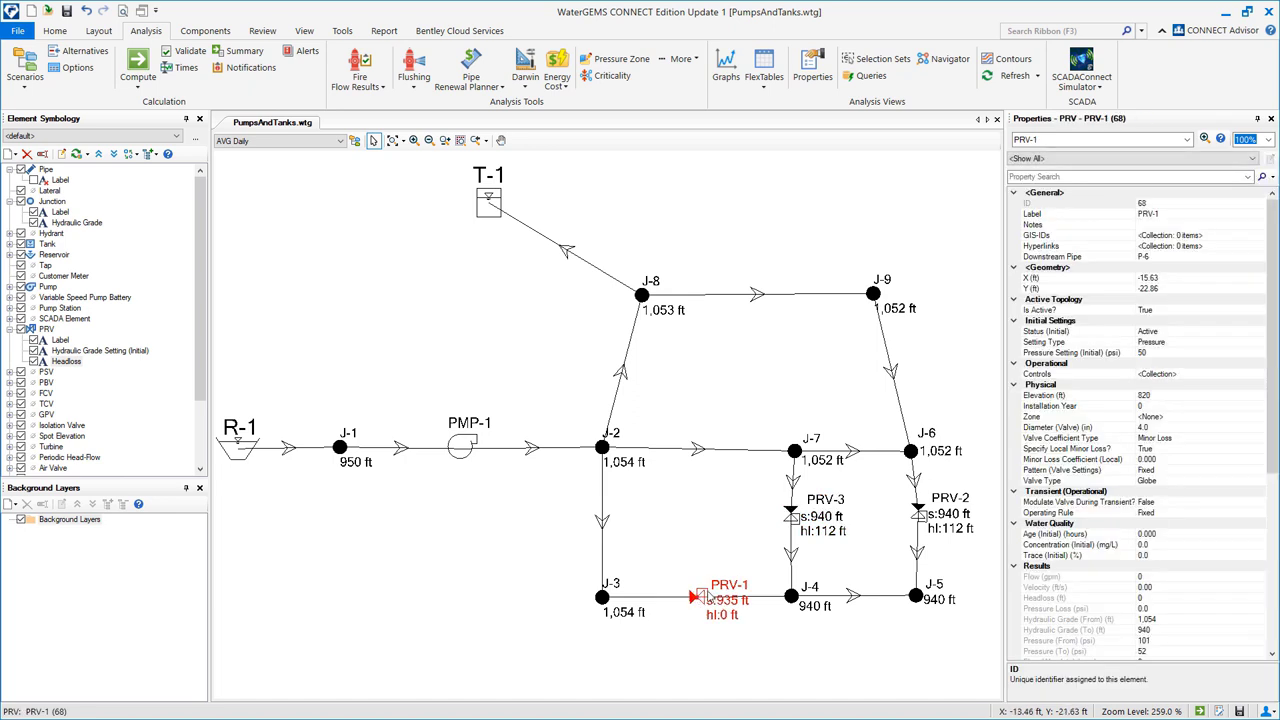
Compare results of junctions J-4, J-5 and J-7, then recheck PRV-3, PRV-2 and PRV-1
{"action": "left_click", "coordinate": [791, 597]}
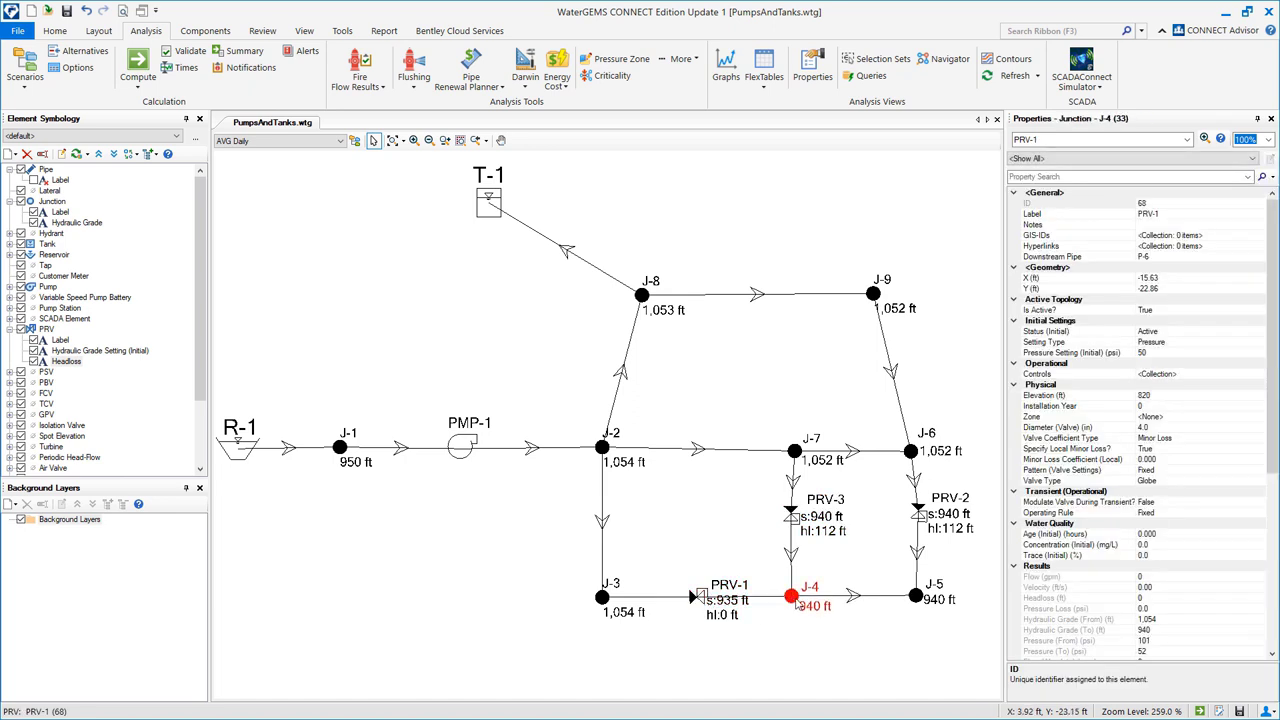
{"action": "left_click", "coordinate": [916, 598]}
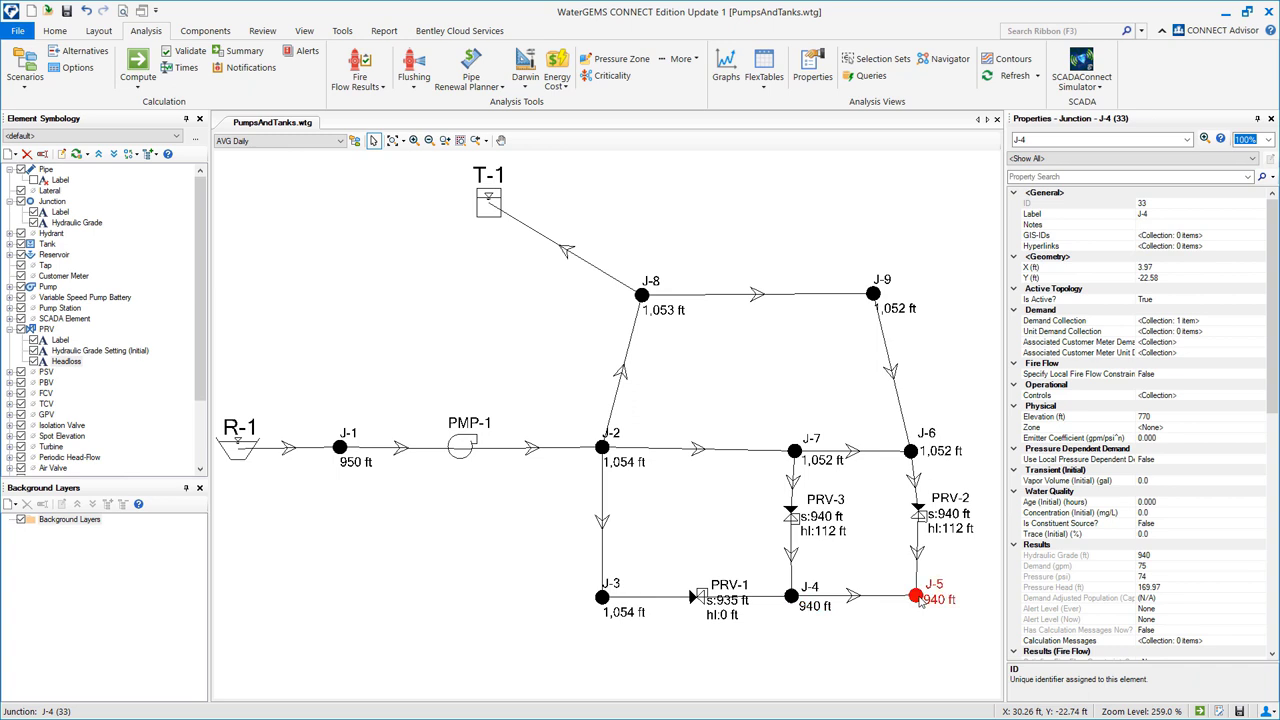
{"action": "left_click", "coordinate": [793, 452]}
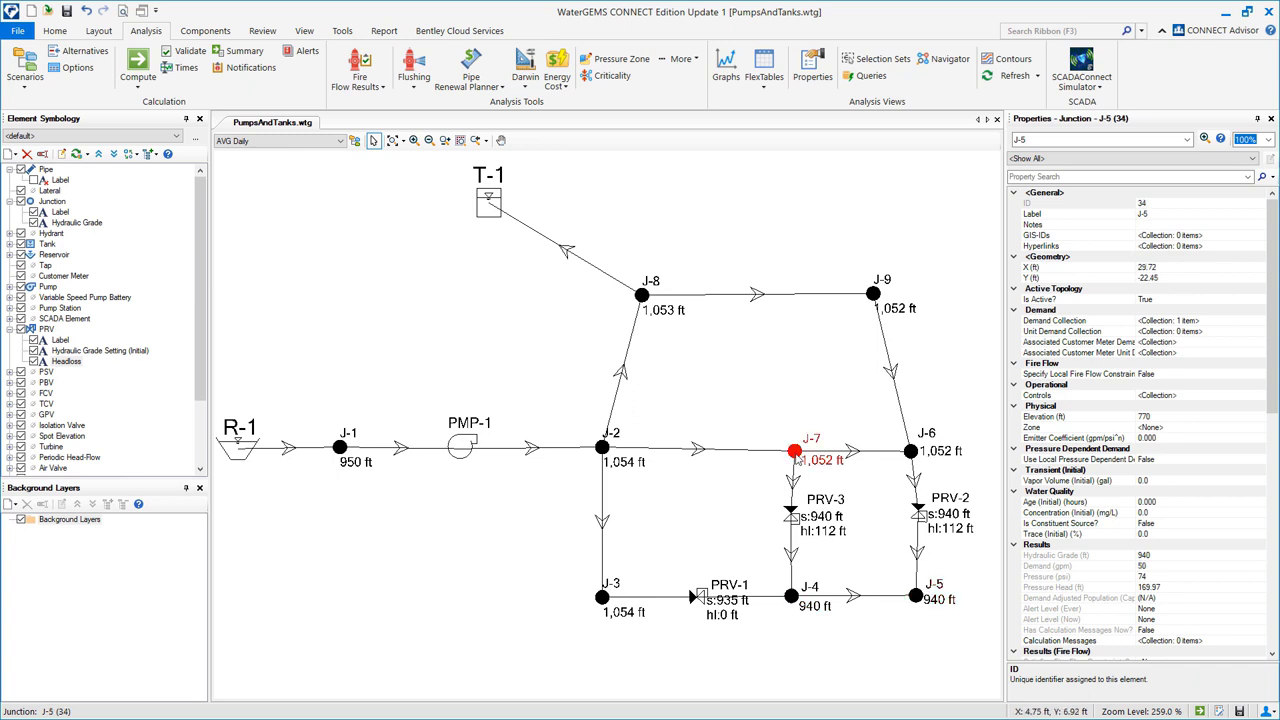
{"action": "left_click", "coordinate": [791, 597]}
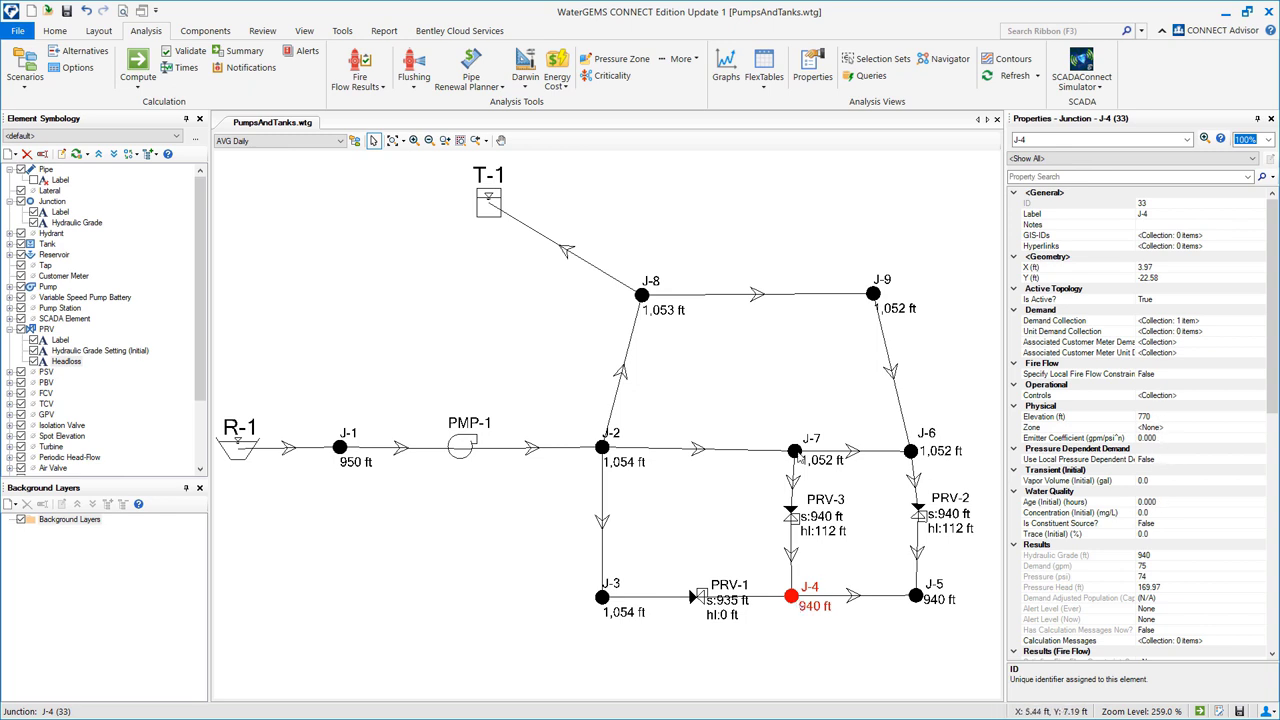
{"action": "left_click", "coordinate": [794, 451]}
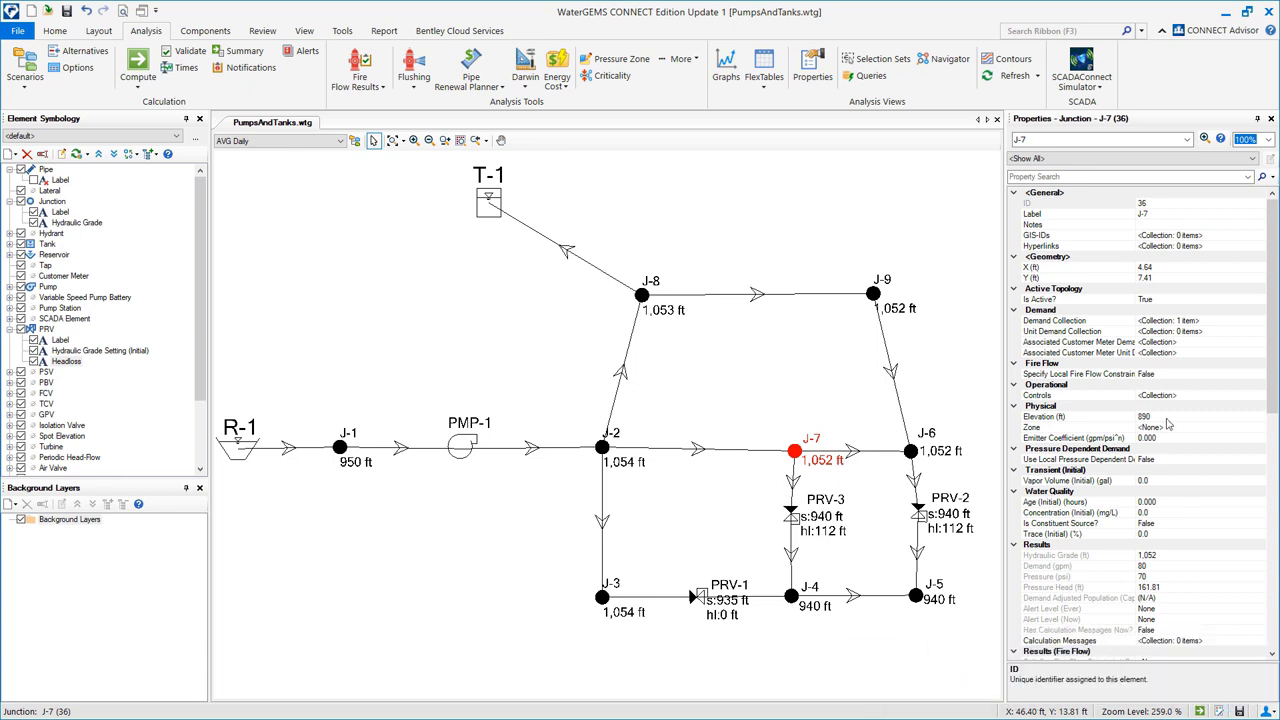
{"action": "left_click", "coordinate": [791, 515]}
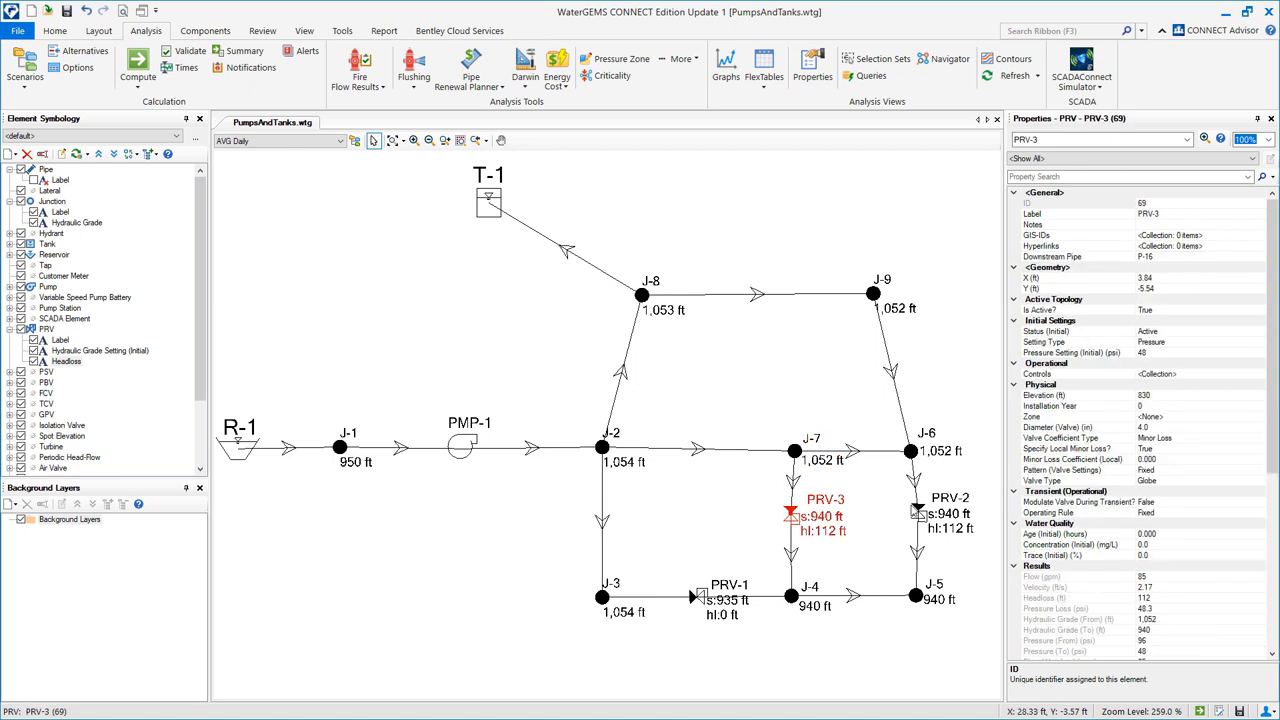
{"action": "left_click", "coordinate": [917, 512]}
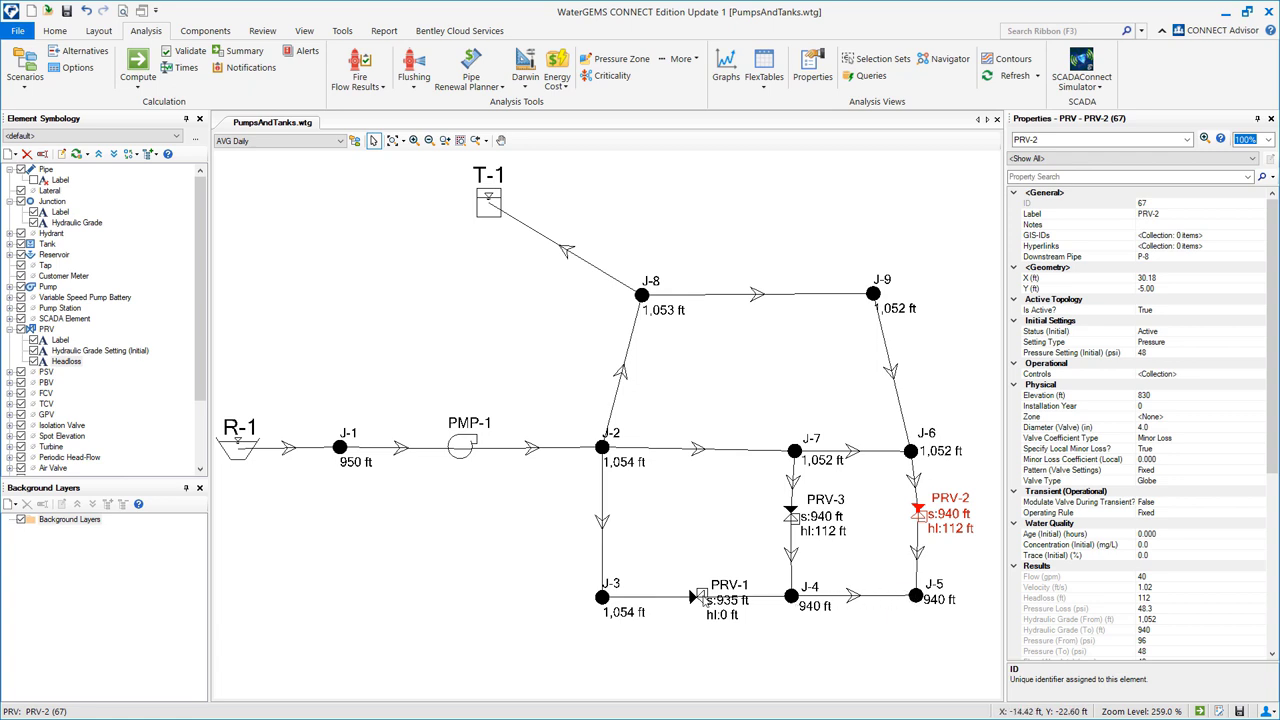
{"action": "left_click", "coordinate": [704, 598]}
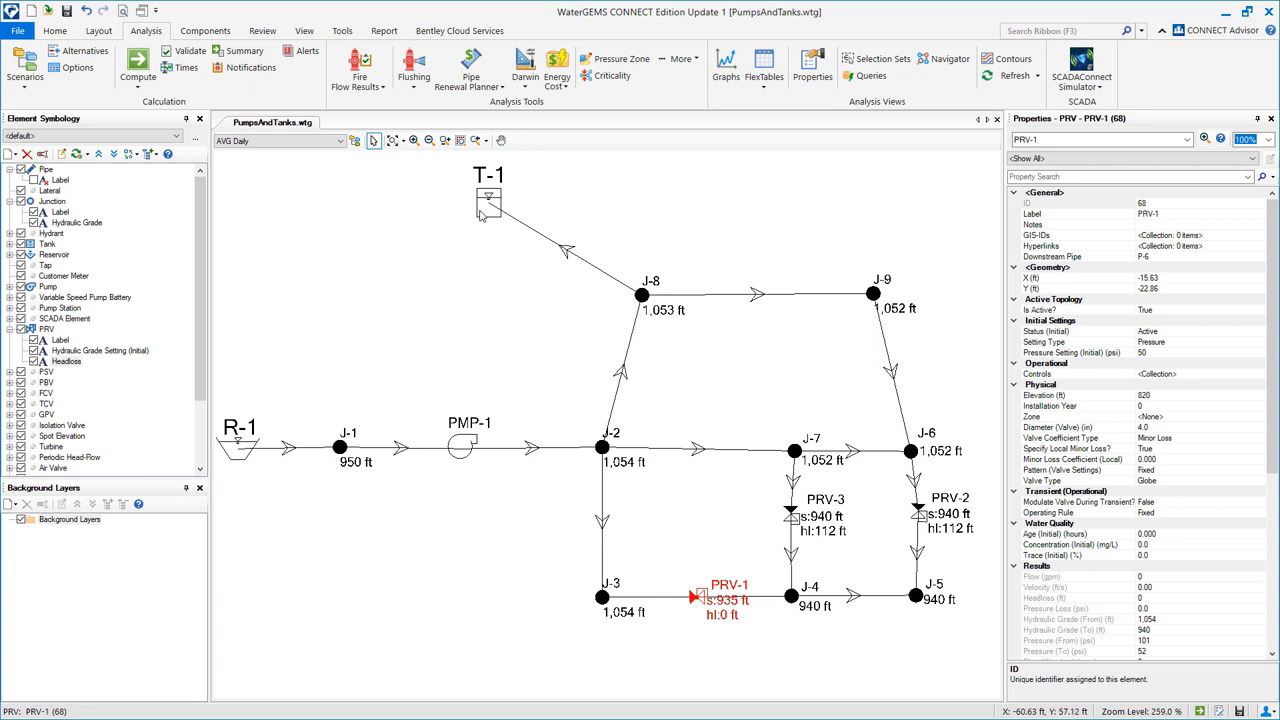
Check flows of pipe P-3 (1,059 gpm) and pipe P-17 to tank T-1 (629 gpm)
{"action": "left_click", "coordinate": [567, 252]}
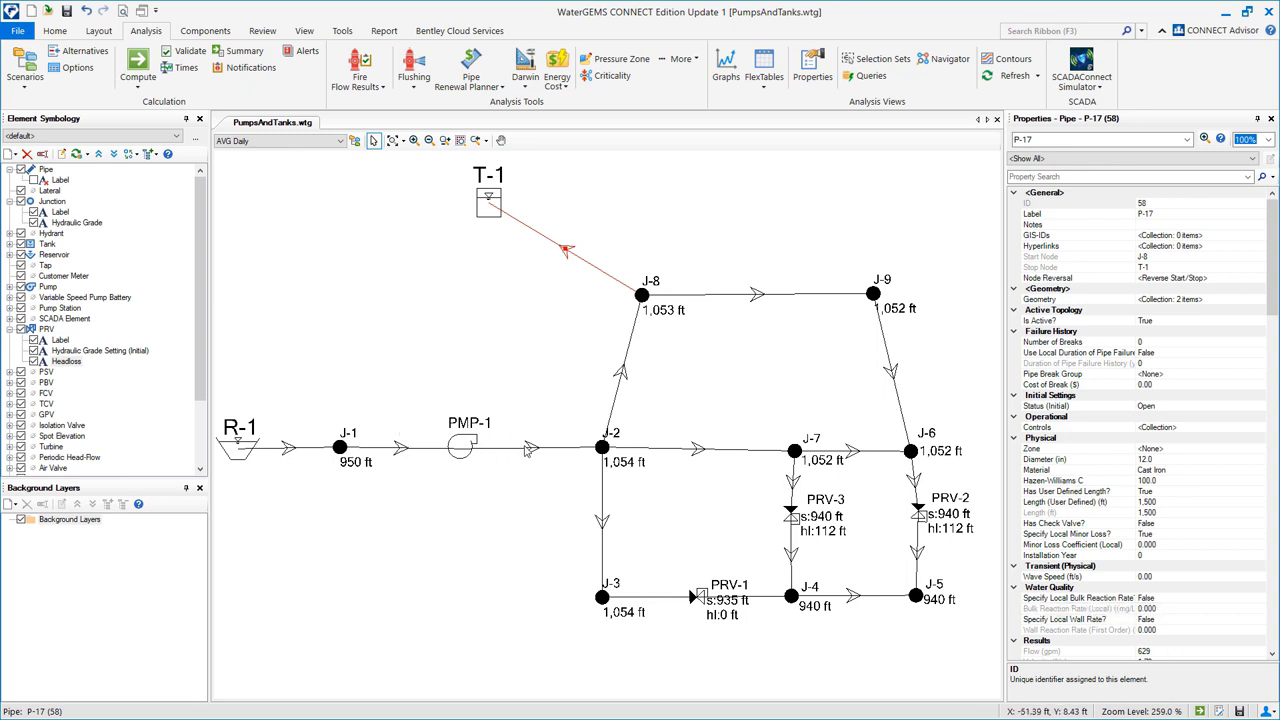
{"action": "left_click", "coordinate": [530, 452]}
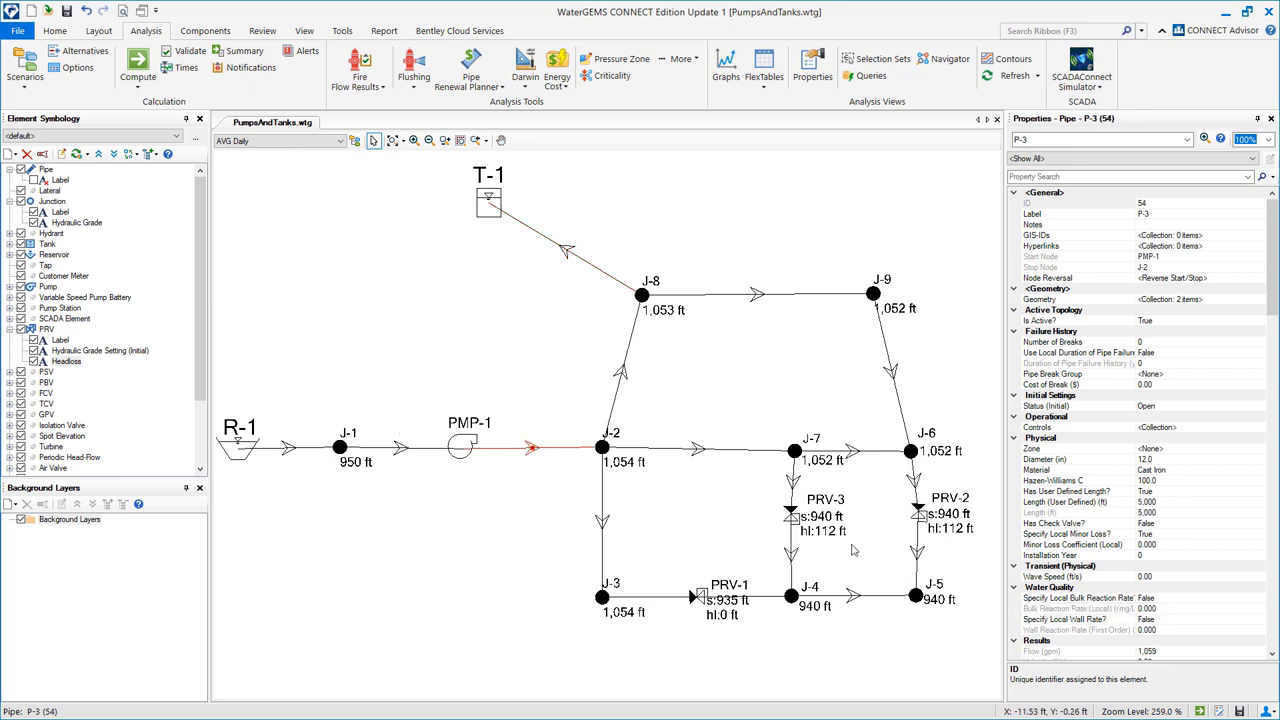
{"action": "left_click", "coordinate": [1186, 652]}
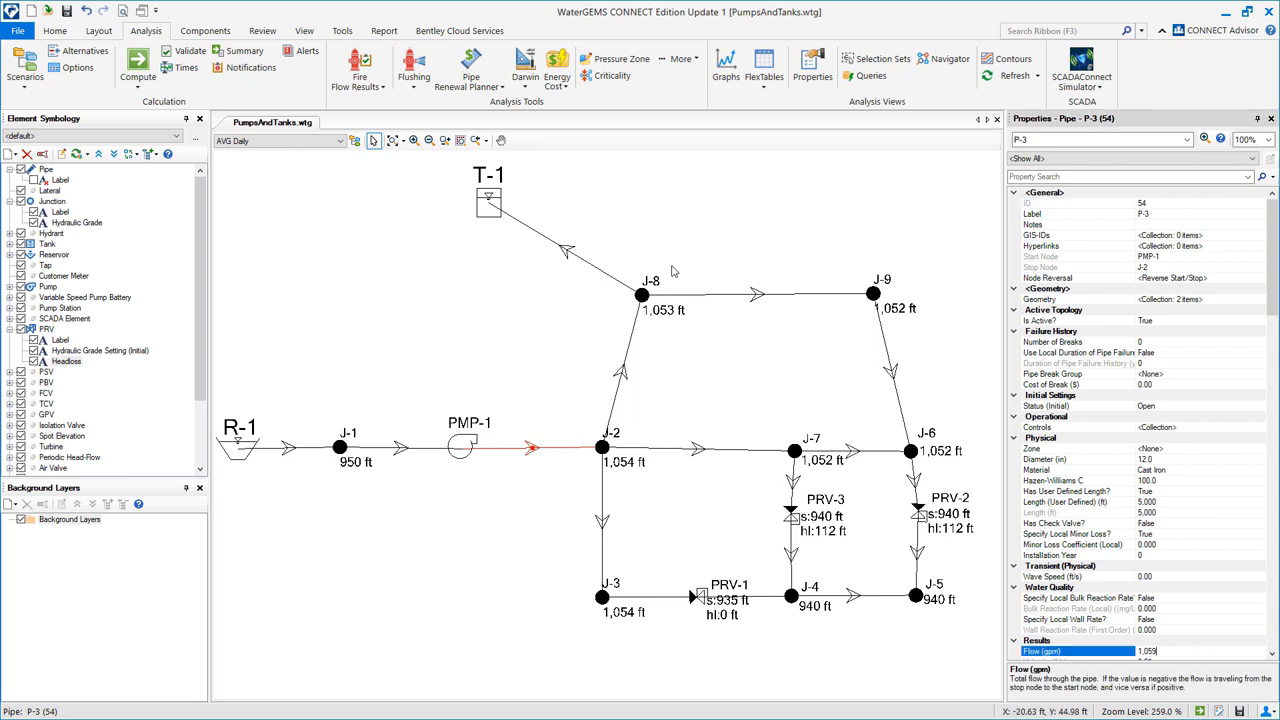
{"action": "left_click", "coordinate": [566, 250]}
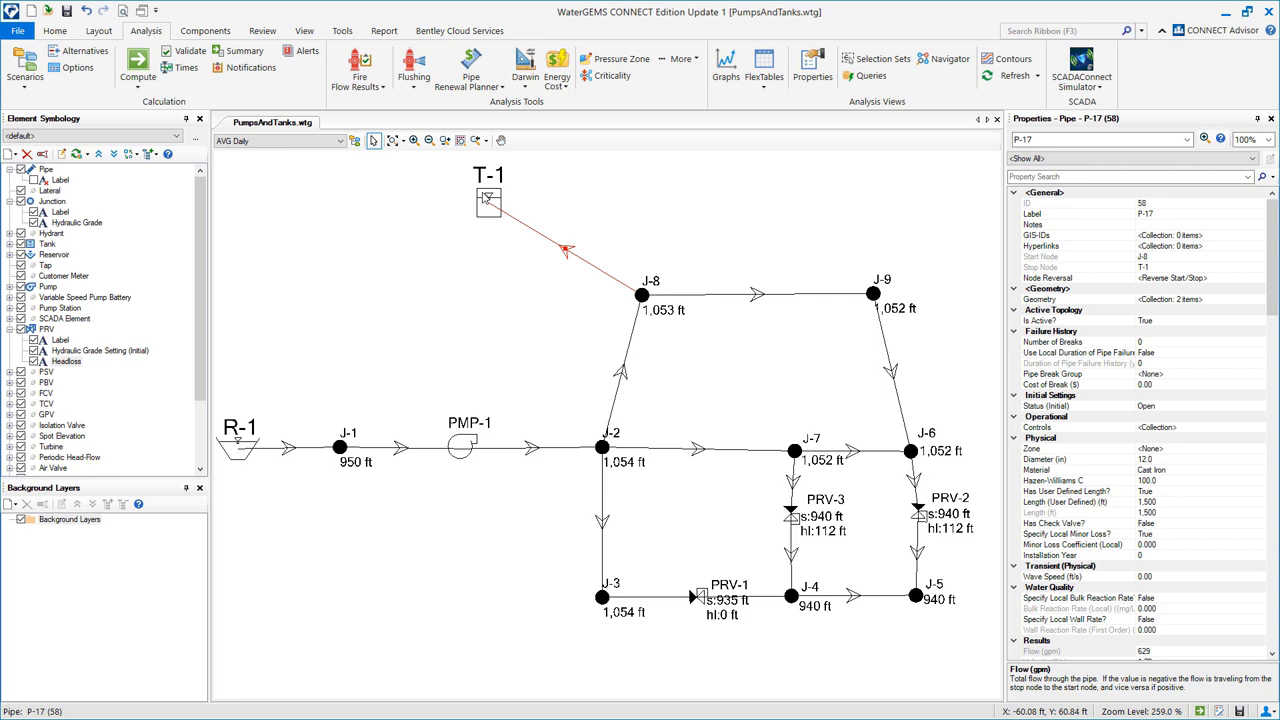
{"action": "left_click", "coordinate": [461, 449]}
{"action": "right_click", "coordinate": [458, 455]}
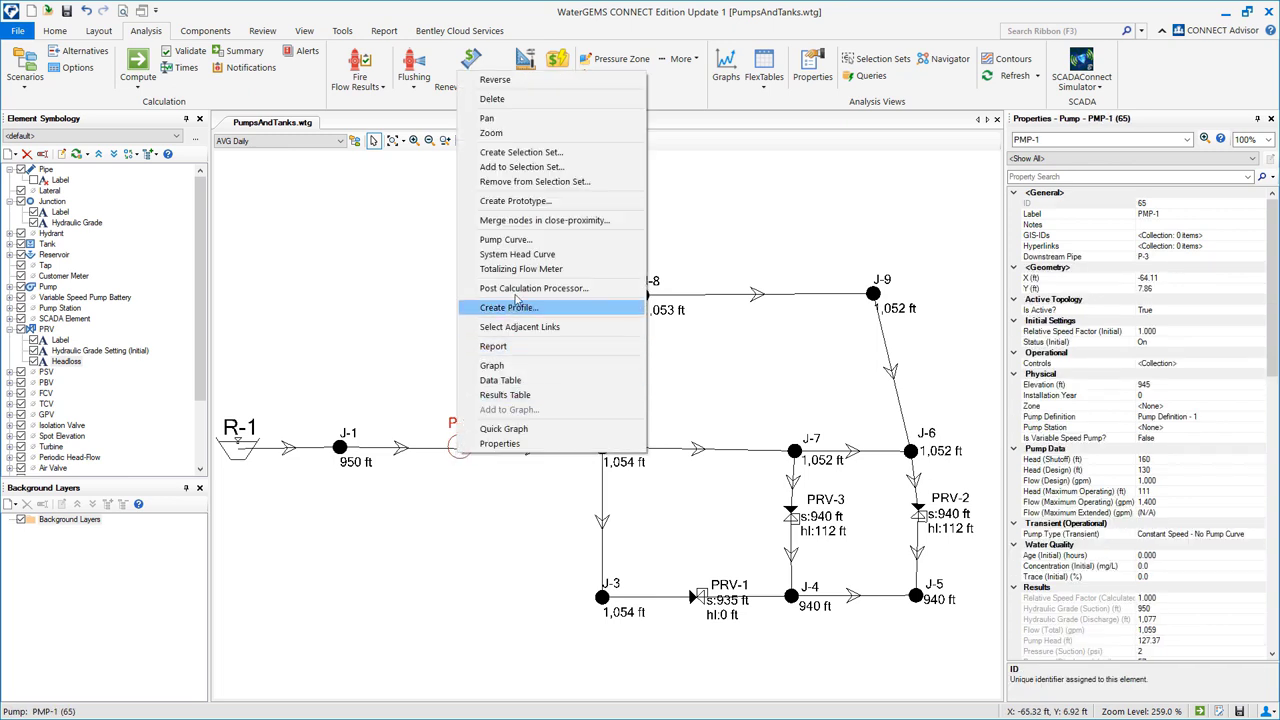
{"action": "left_click", "coordinate": [515, 240]}
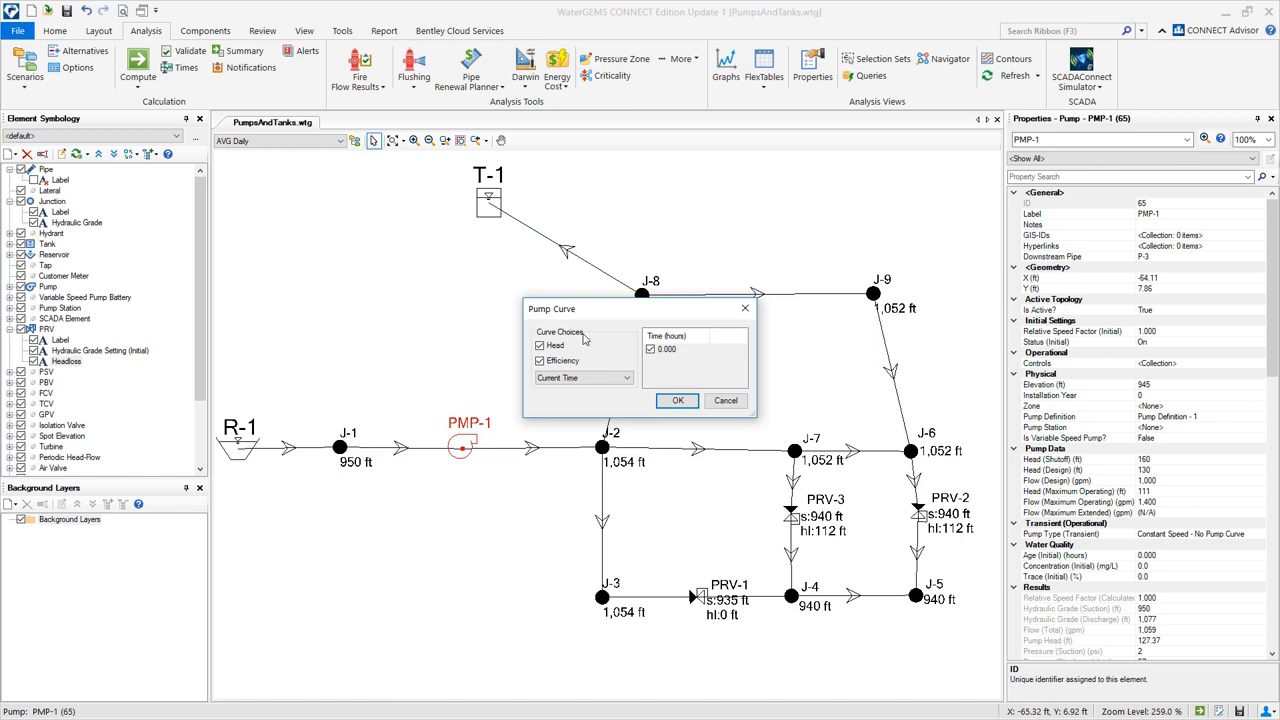
{"action": "left_click", "coordinate": [678, 401]}
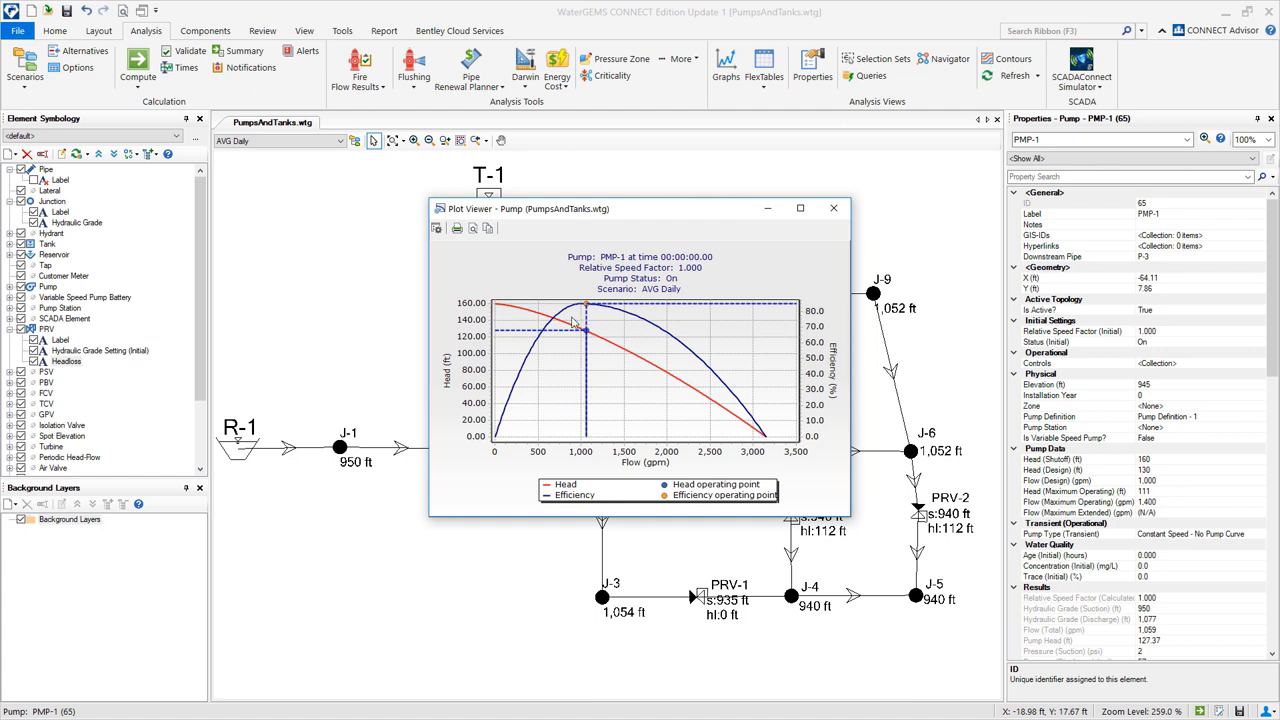
{"action": "left_click", "coordinate": [835, 210]}
Switch to AVG Daily +Industry and view J-5: 1,500 gpm demand, 911 ft grade, 61 psi
{"action": "left_click", "coordinate": [339, 143]}
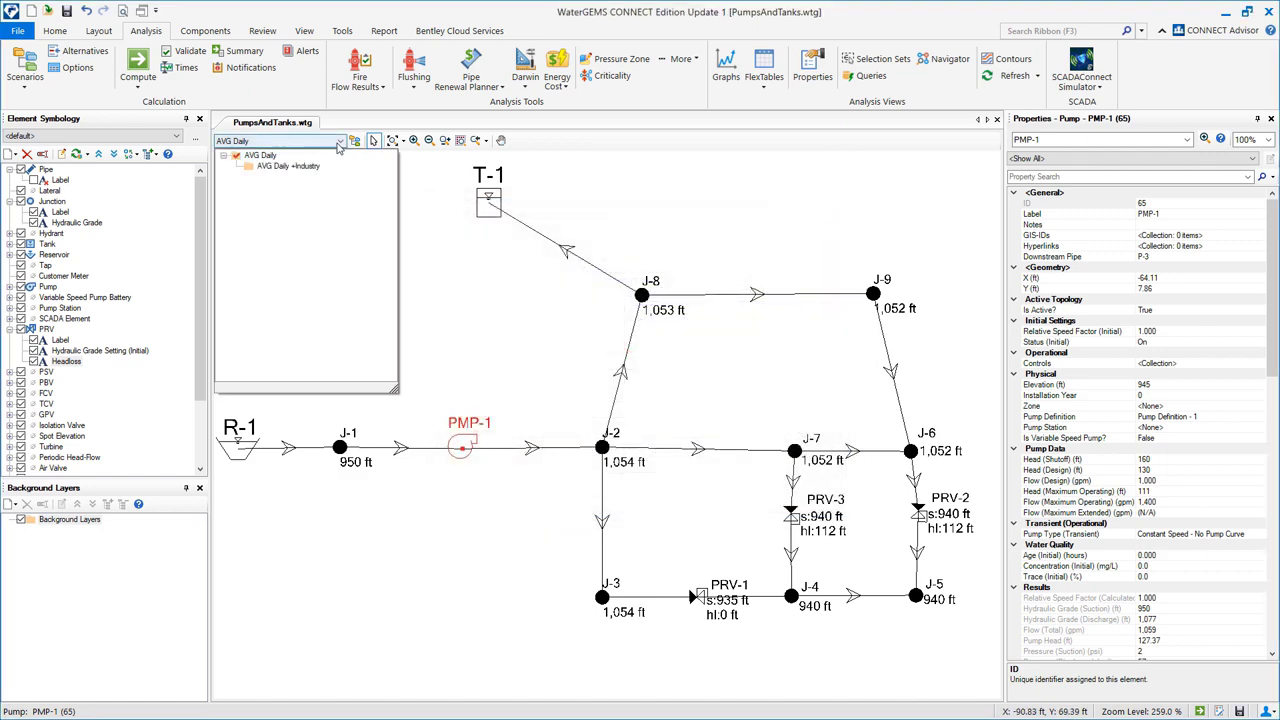
{"action": "left_click", "coordinate": [310, 166]}
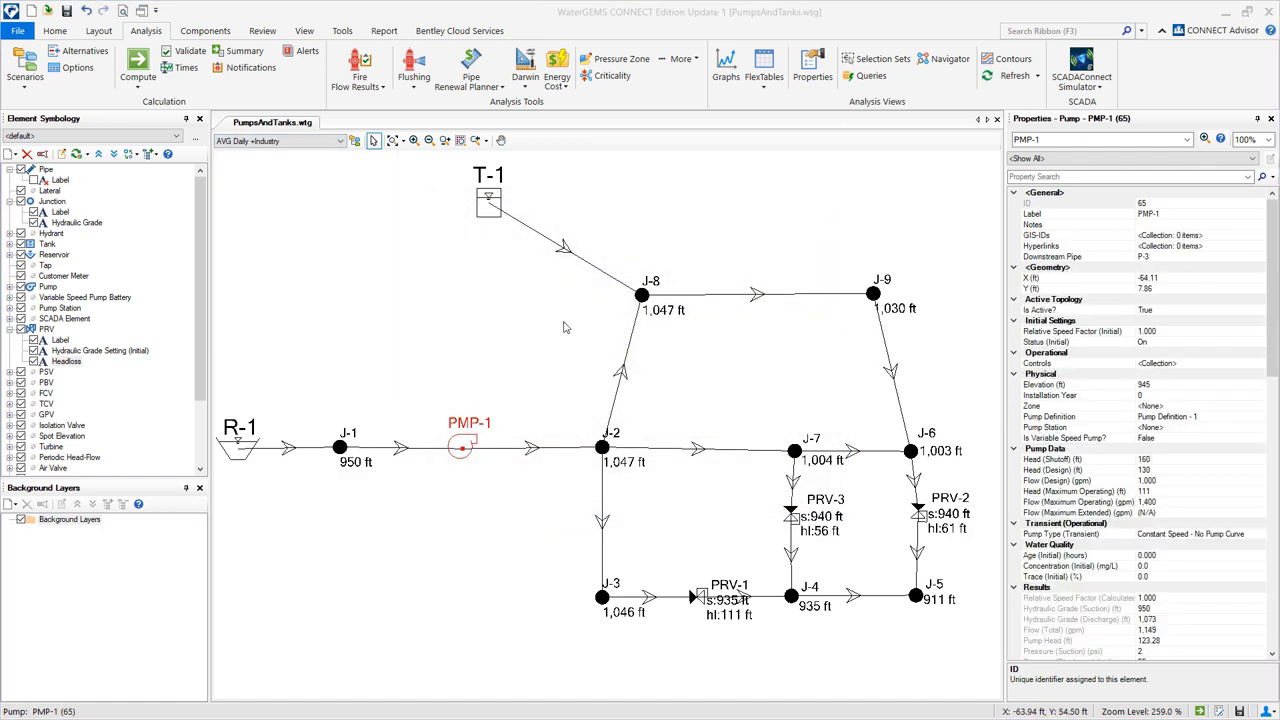
{"action": "left_click", "coordinate": [915, 597]}
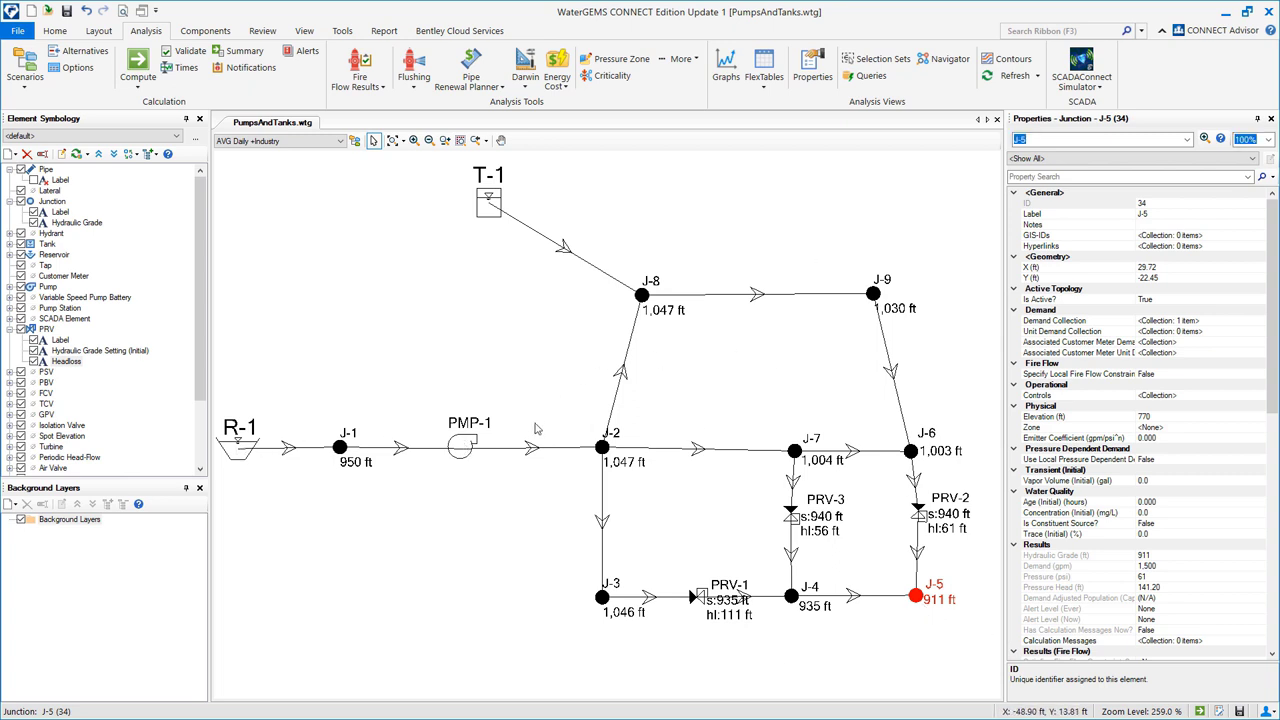
{"action": "left_click", "coordinate": [234, 53]}
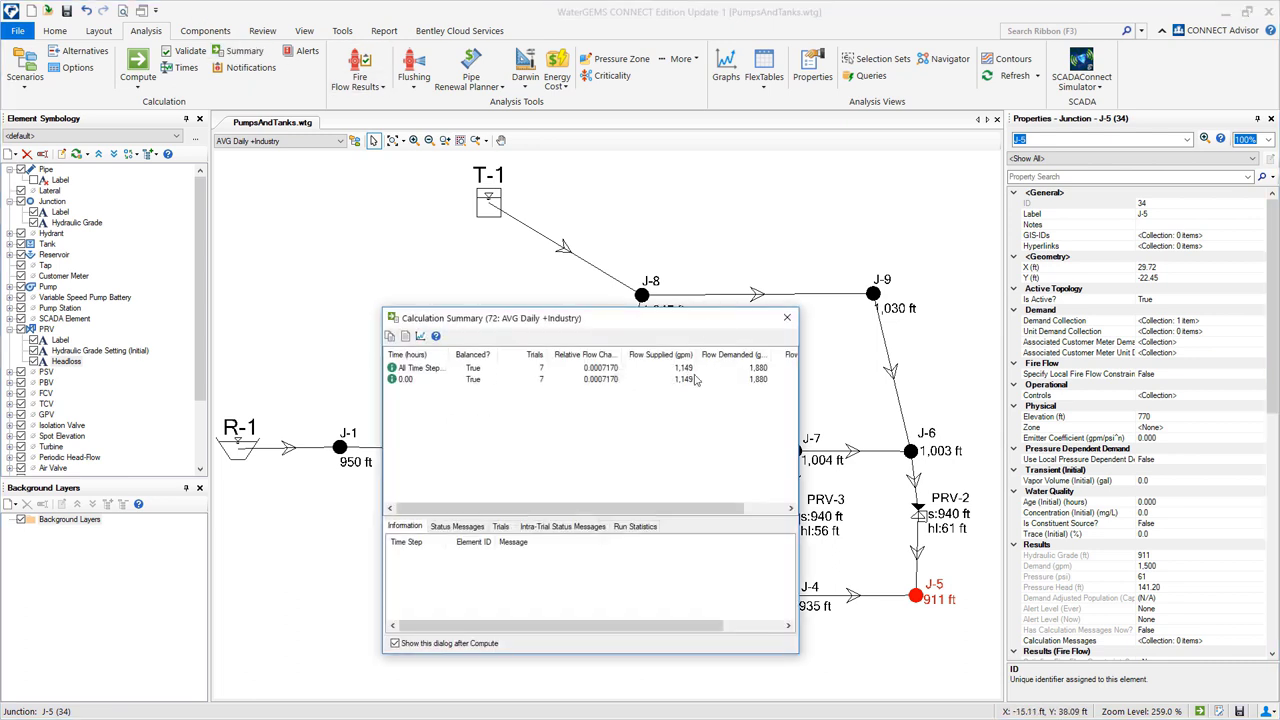
{"action": "left_click_drag", "start_coordinate": [668, 509], "coordinate": [720, 513]}
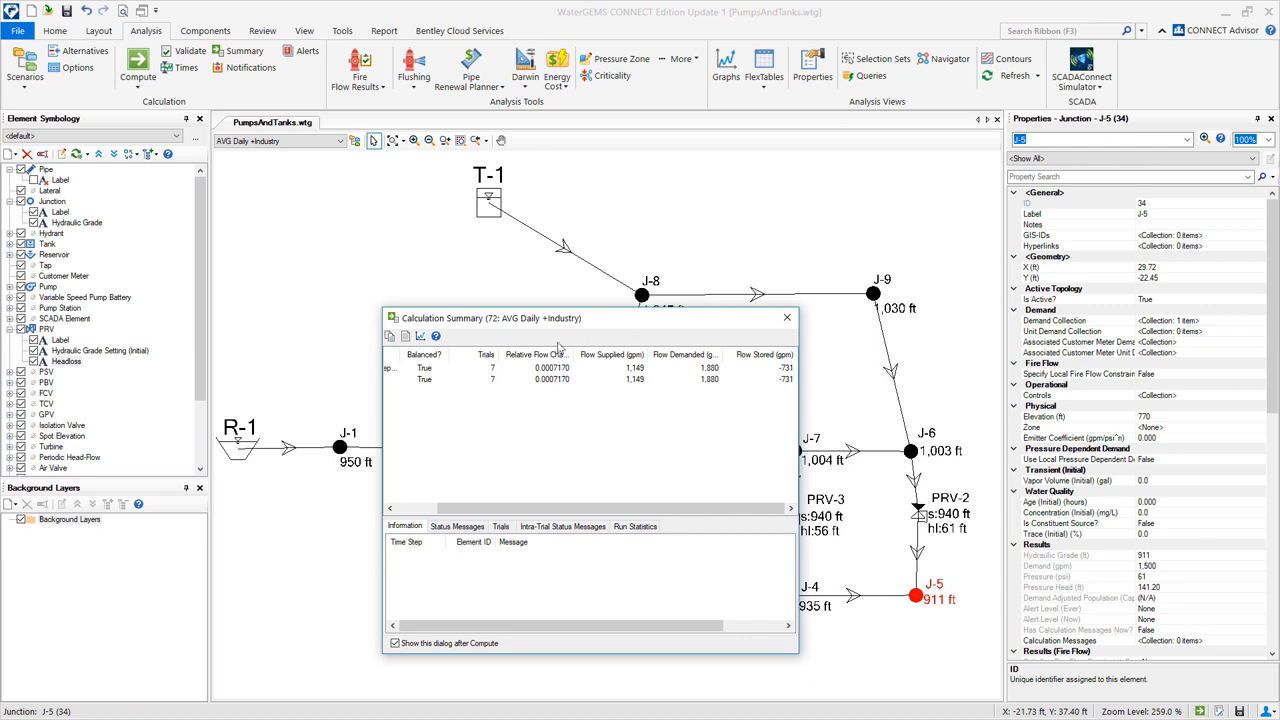
{"action": "left_click", "coordinate": [776, 369]}
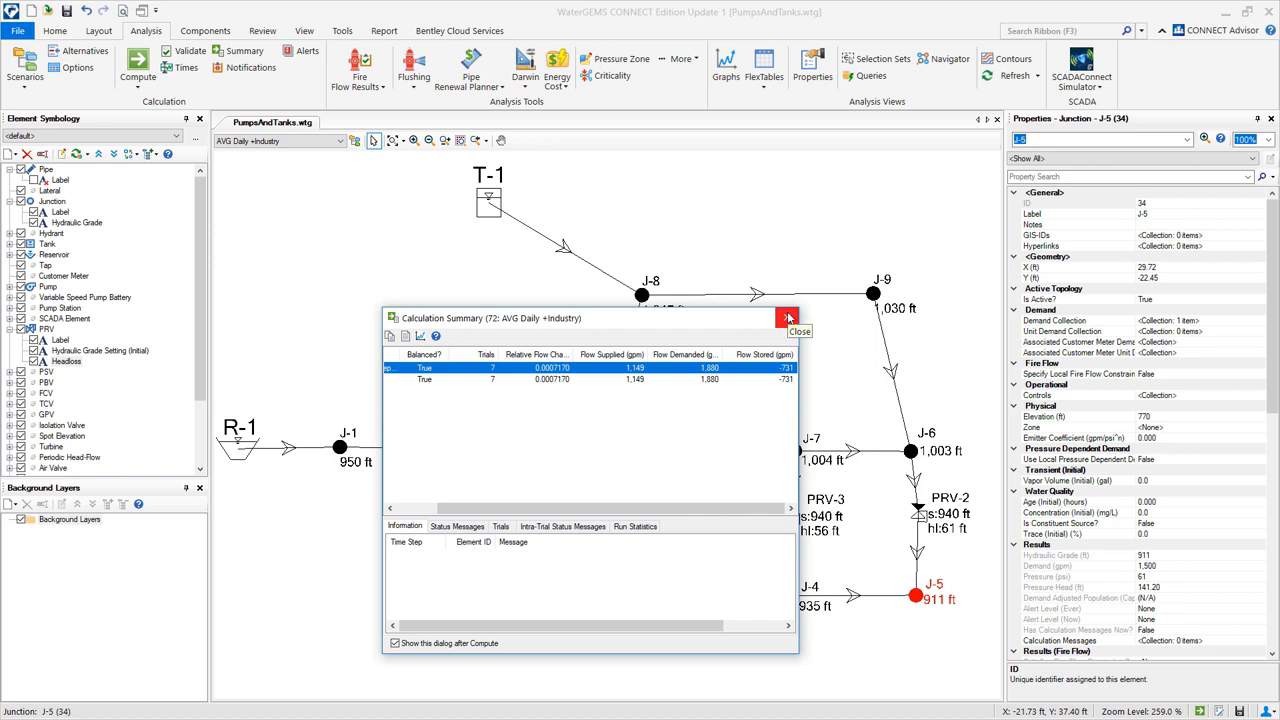
{"action": "left_click", "coordinate": [788, 318]}
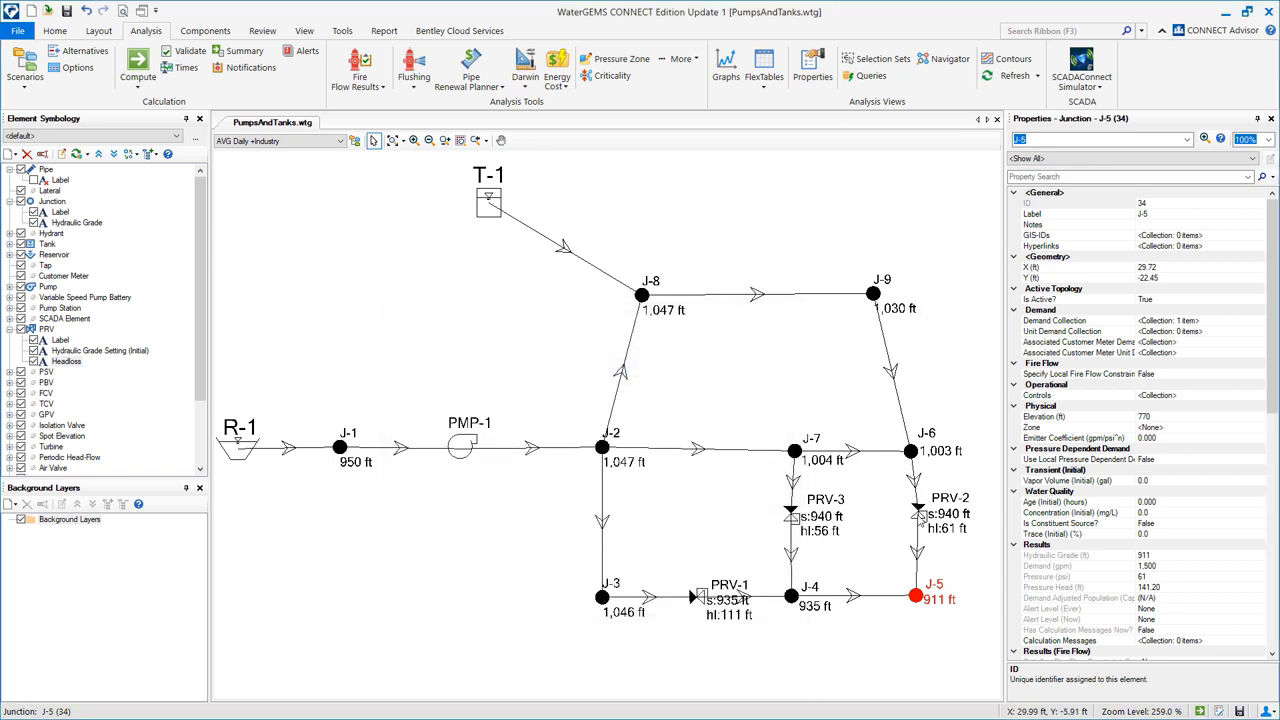
Check the AVG Daily +Industry results for junctions J-6, J-7, J-3, J-4 and J-5
{"action": "left_click", "coordinate": [910, 452]}
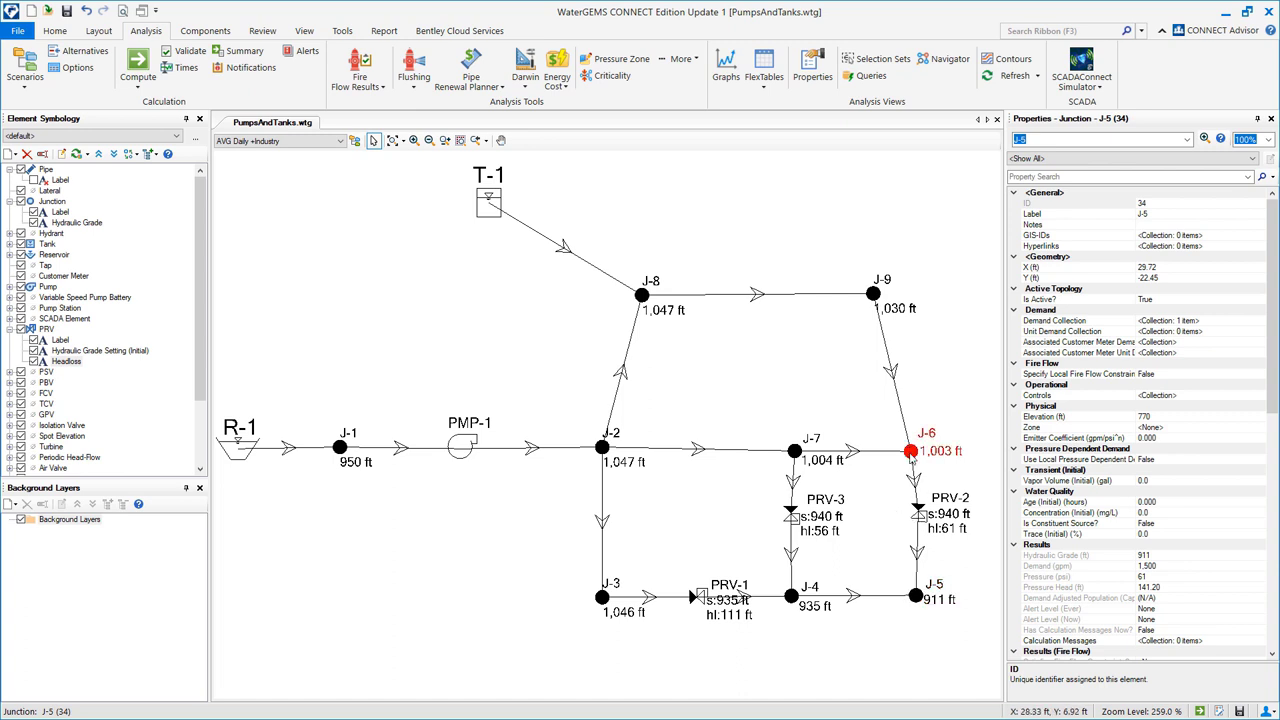
{"action": "left_click", "coordinate": [796, 453]}
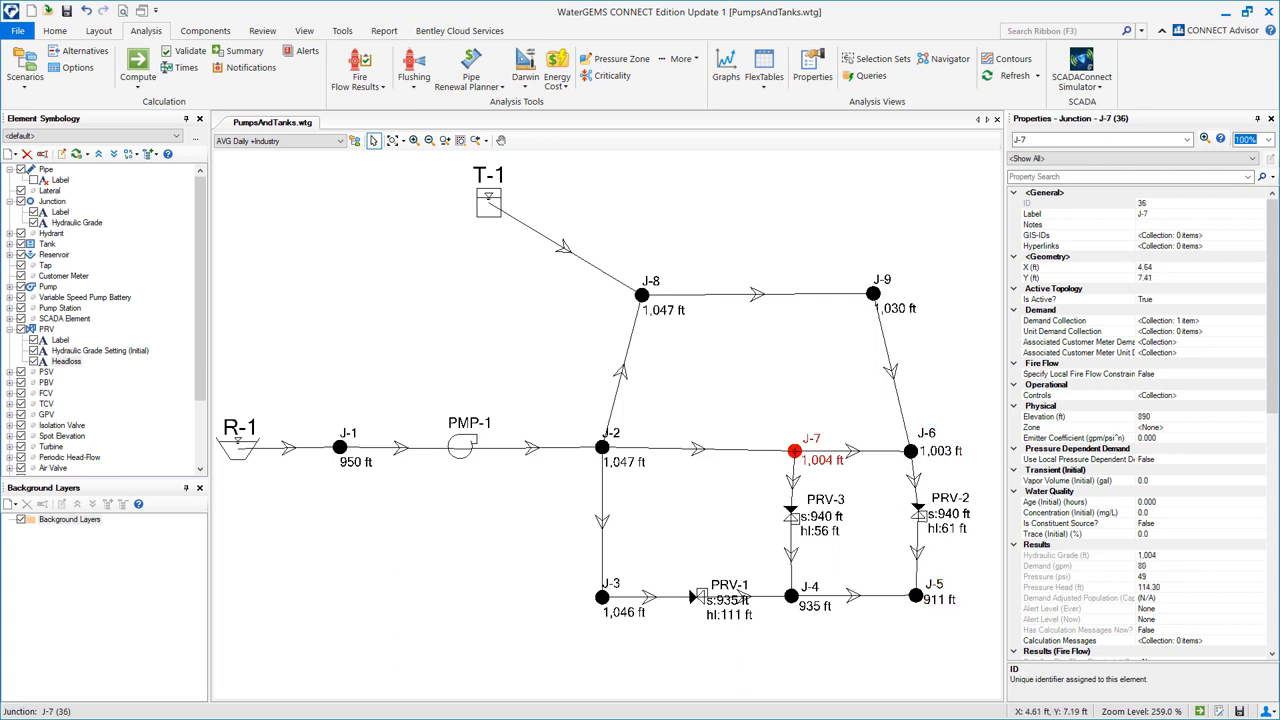
{"action": "left_click", "coordinate": [605, 599]}
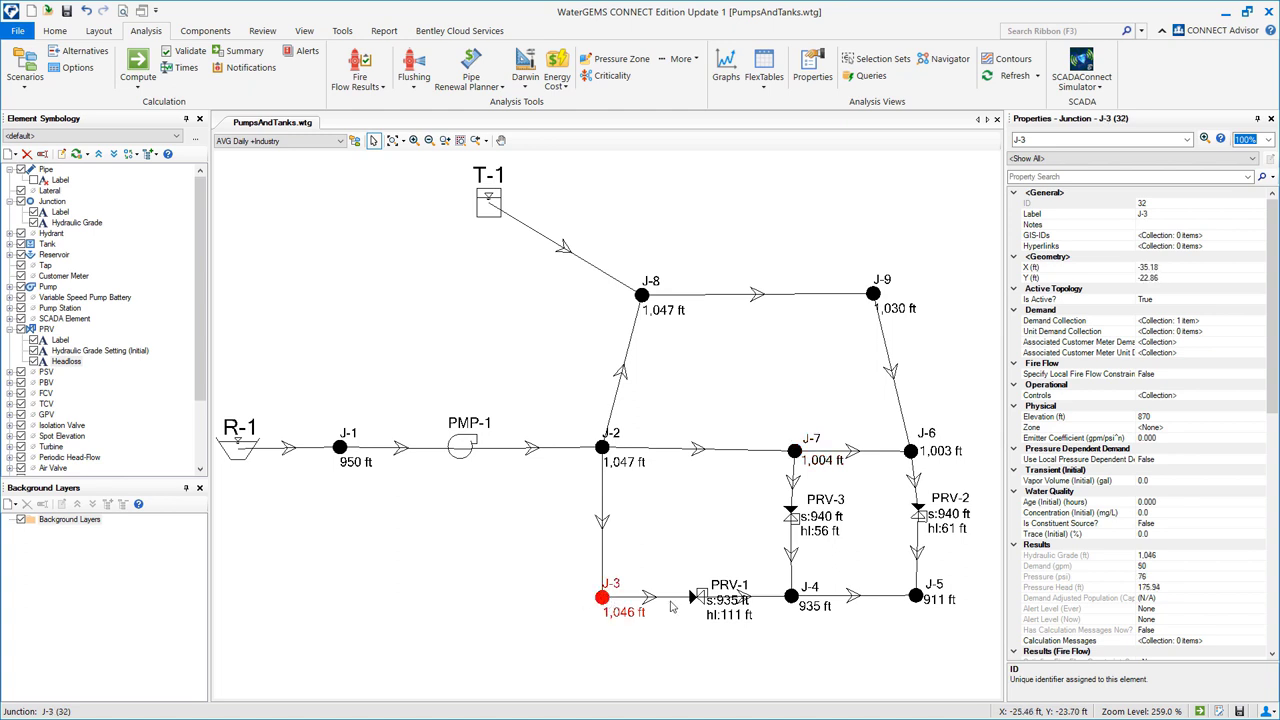
{"action": "left_click", "coordinate": [792, 598]}
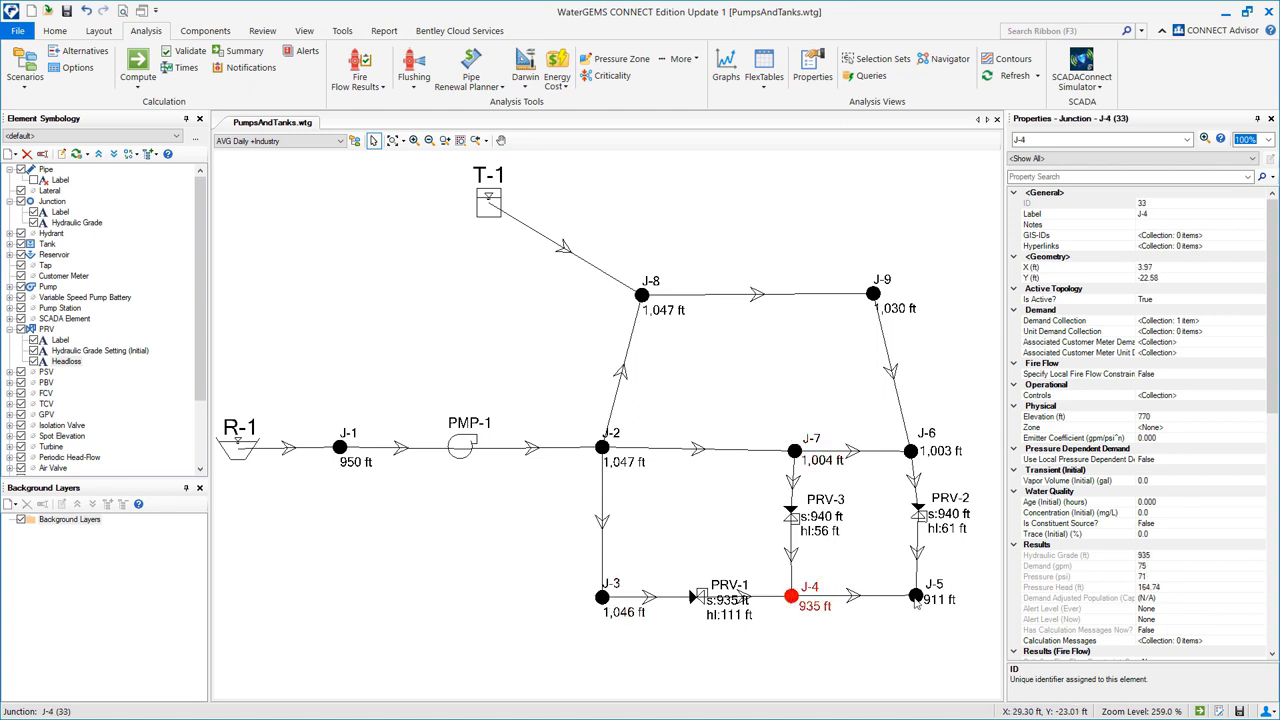
{"action": "left_click", "coordinate": [915, 597]}
Compare PRV-1, PRV-3 and PRV-2 results, noting the 56 ft and 61 ft headlosses
{"action": "left_click", "coordinate": [701, 600]}
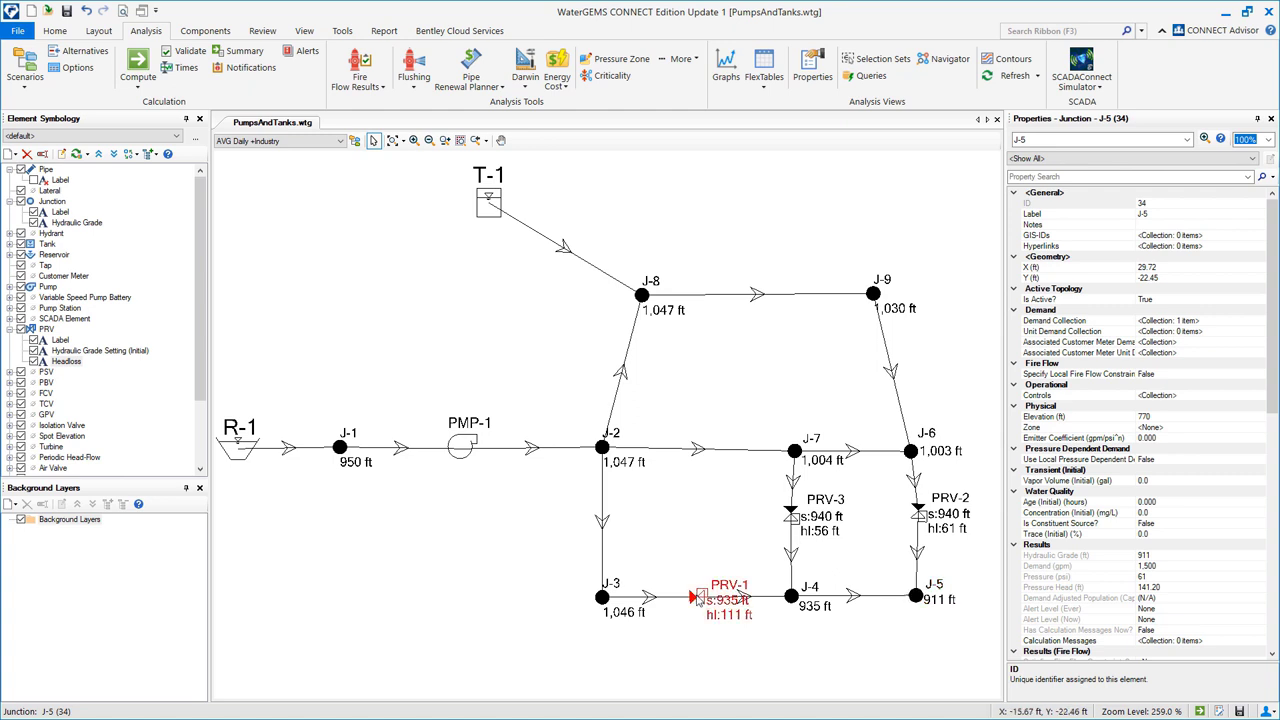
{"action": "left_click", "coordinate": [792, 515]}
{"action": "left_click", "coordinate": [918, 513]}
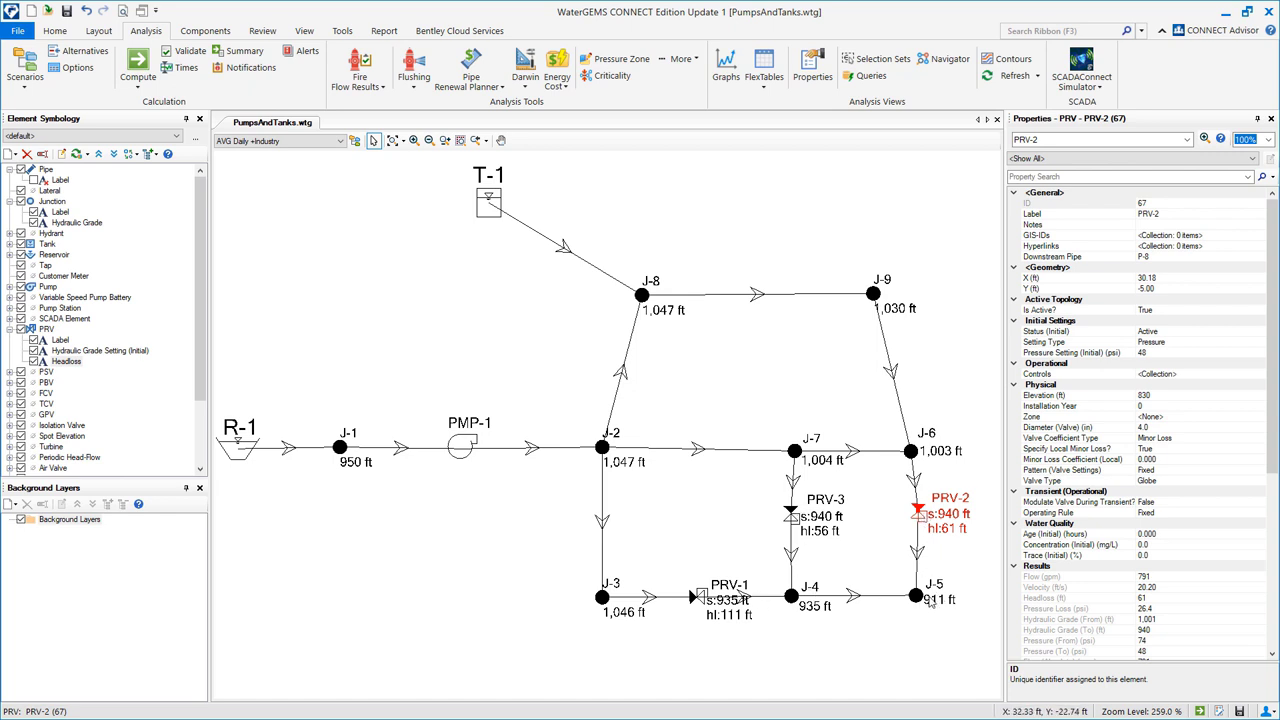
{"action": "left_click", "coordinate": [701, 597]}
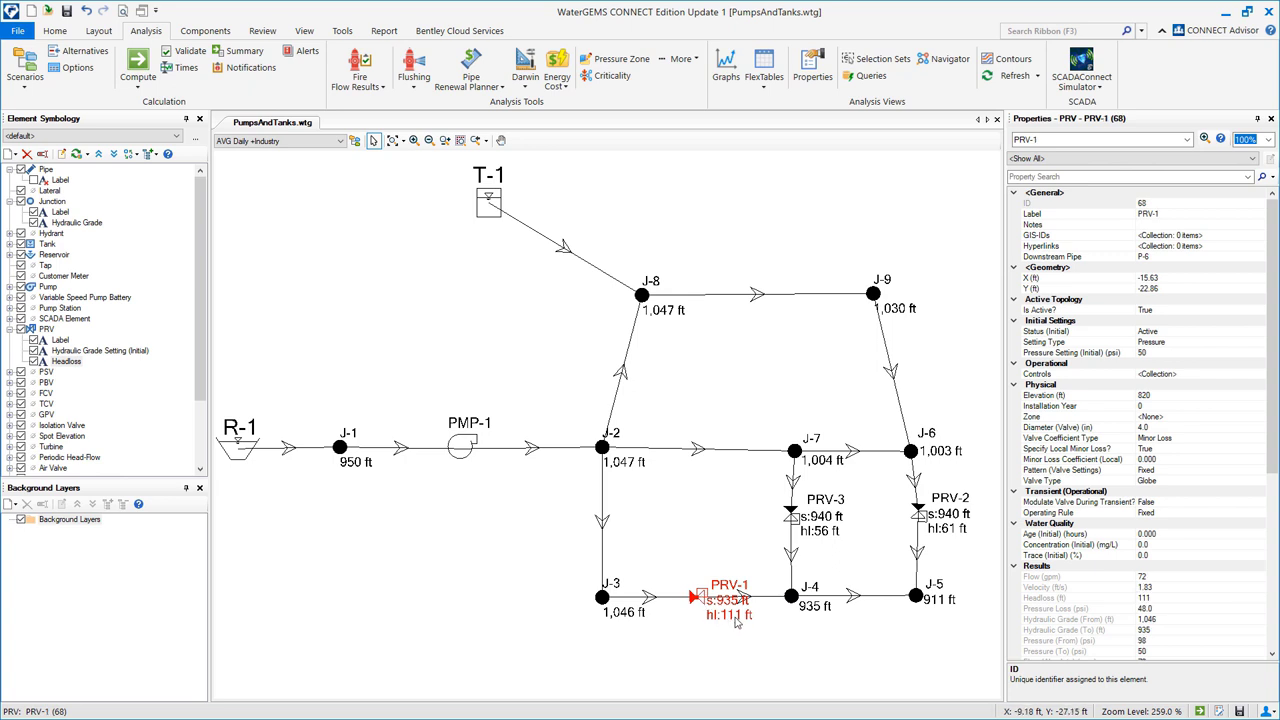
{"action": "left_click", "coordinate": [794, 519]}
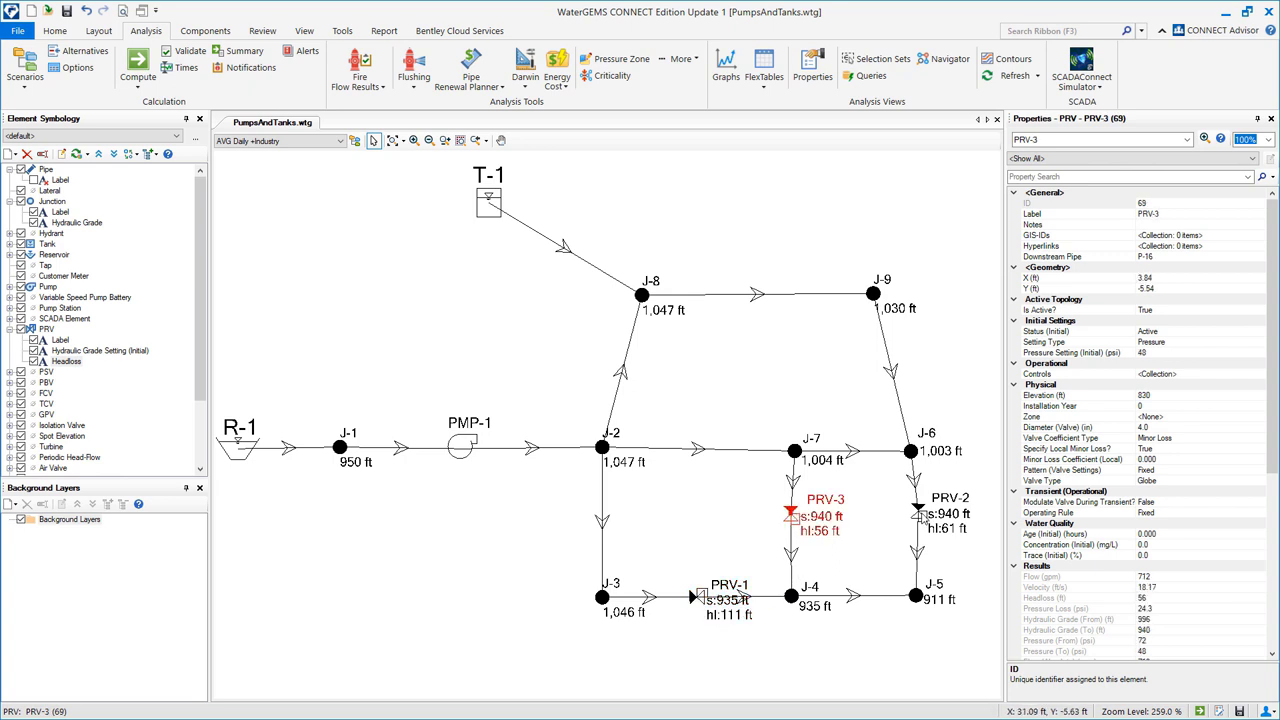
{"action": "left_click", "coordinate": [932, 516]}
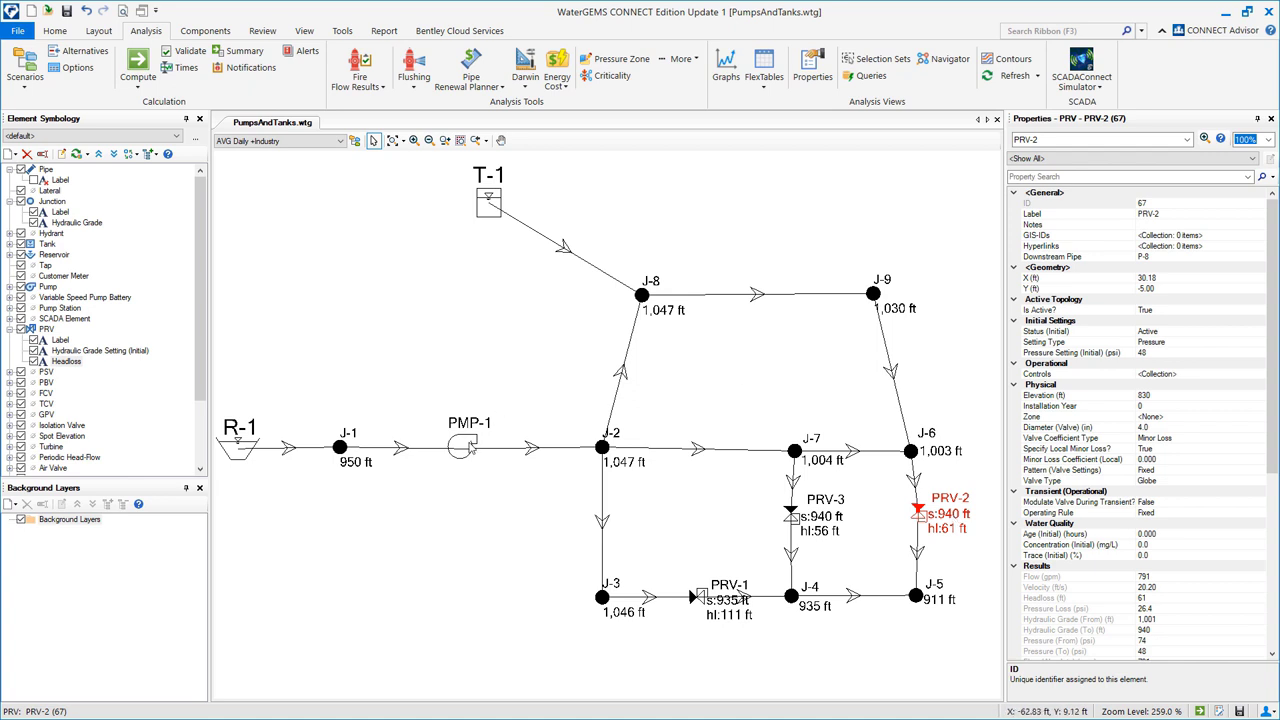
Plot PMP-1's pump curve, operating near 1,149 gpm at 123.28 ft head
{"action": "right_click", "coordinate": [468, 446]}
{"action": "left_click", "coordinate": [530, 229]}
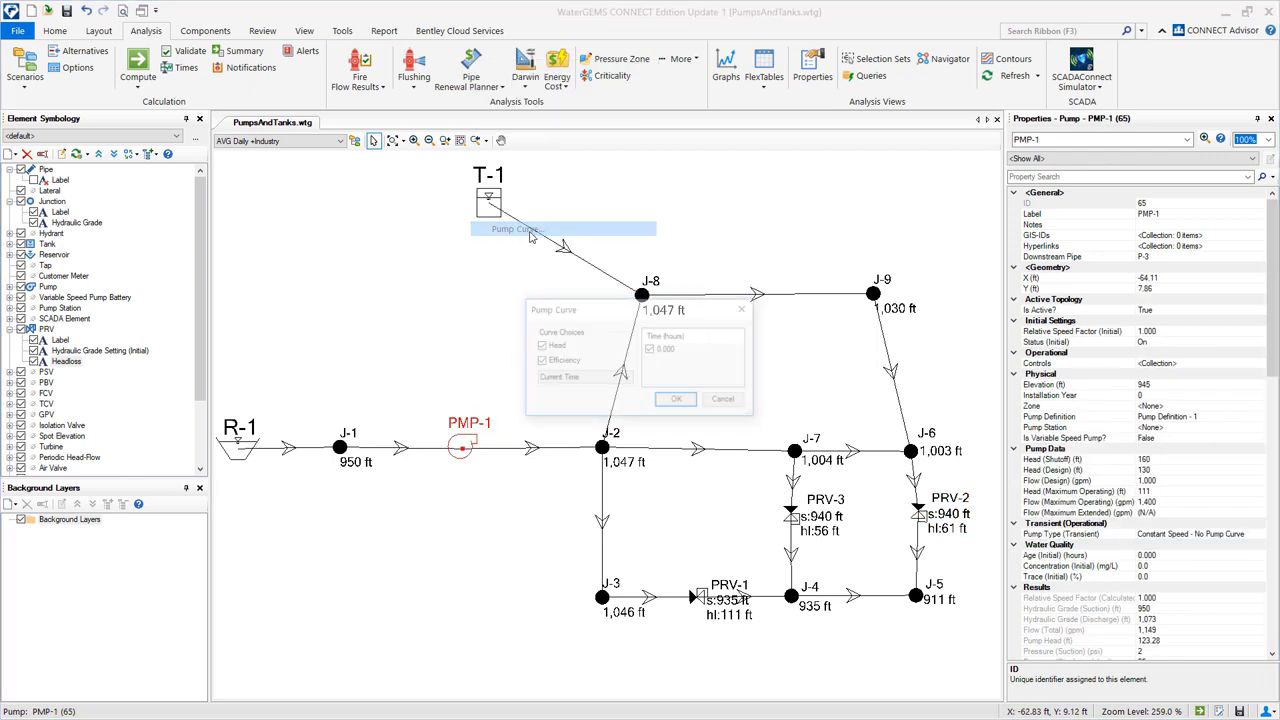
{"action": "left_click", "coordinate": [677, 401]}
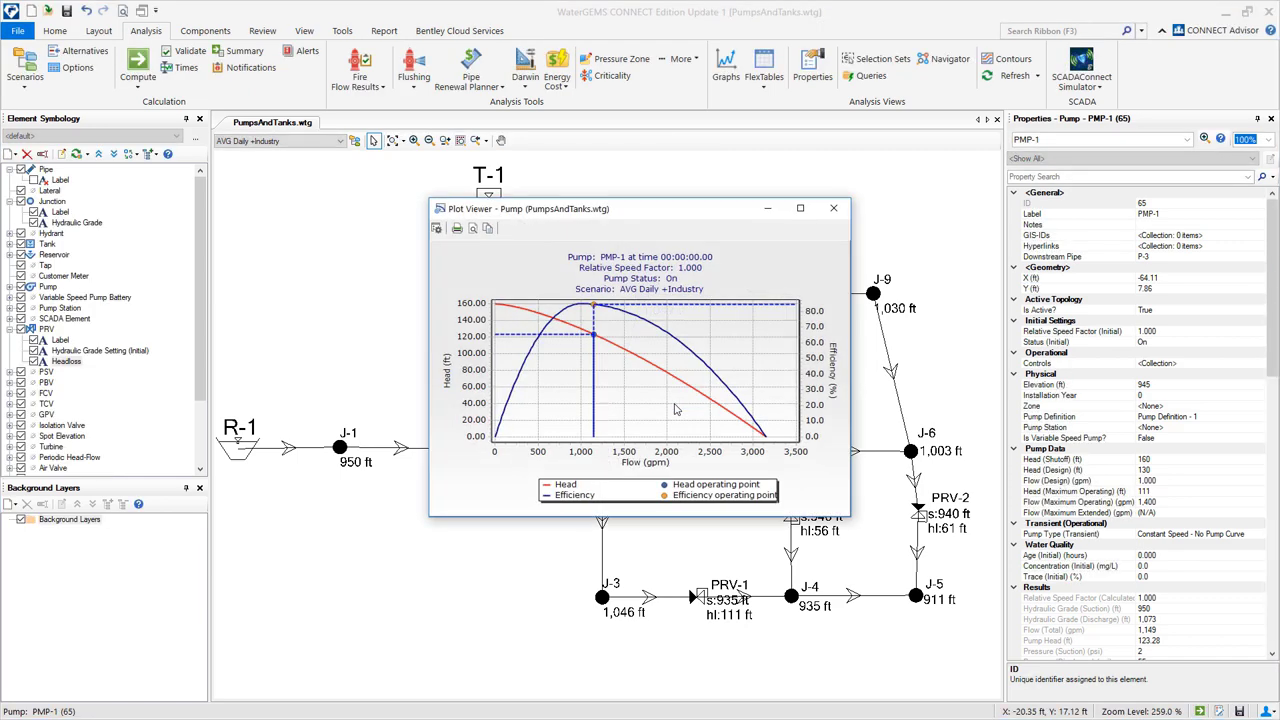